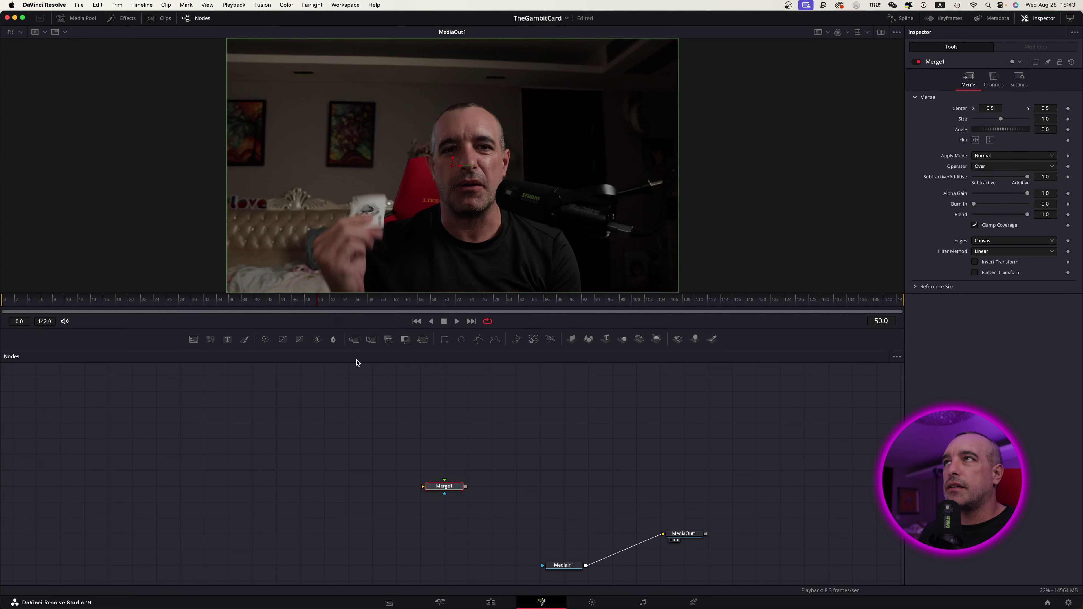
Add a second Merge node and position it just after Merge1 in the node graph.
{"action": "left_click", "coordinate": [355, 339]}
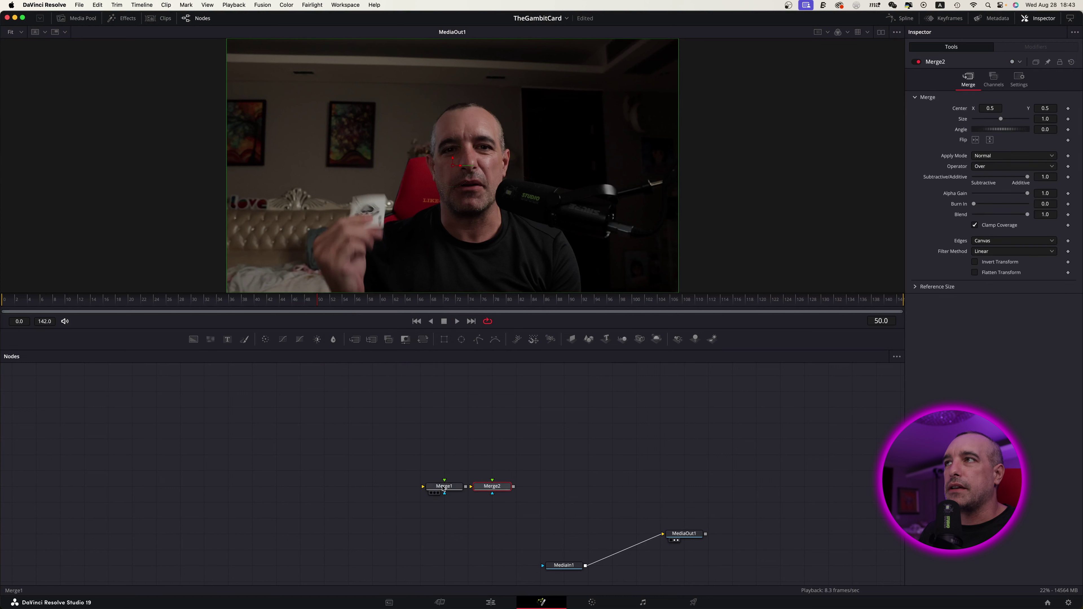
{"action": "left_click", "coordinate": [491, 495]}
{"action": "left_click_drag", "start_coordinate": [491, 496], "coordinate": [420, 496]}
Add a Background node ahead of the merges and connect its output to Merge1's background input.
{"action": "left_click", "coordinate": [193, 339]}
{"action": "left_click", "coordinate": [230, 503]}
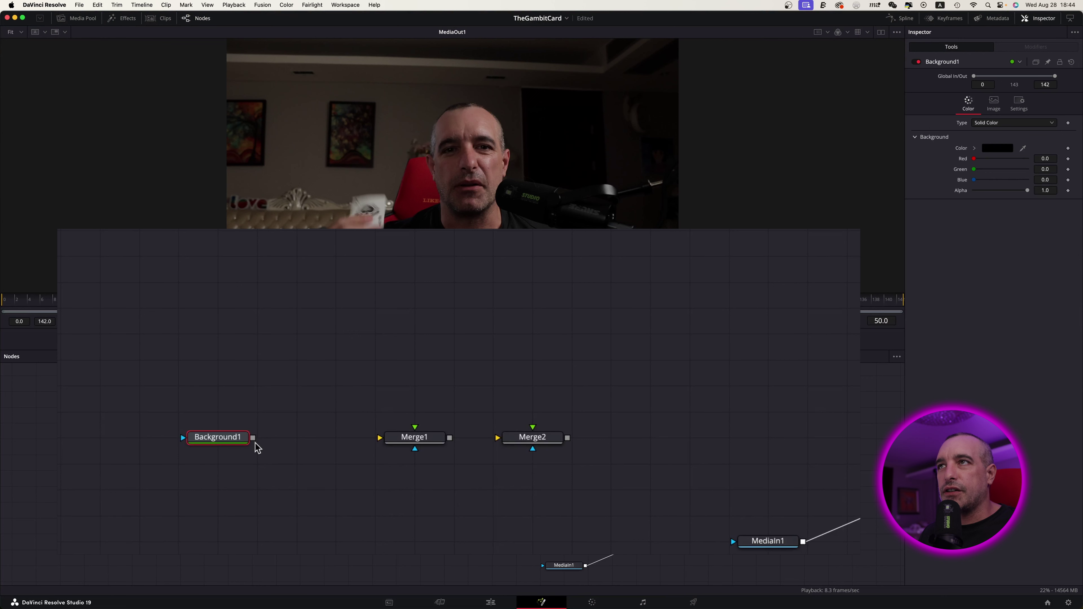
{"action": "left_click_drag", "start_coordinate": [253, 438], "coordinate": [416, 440]}
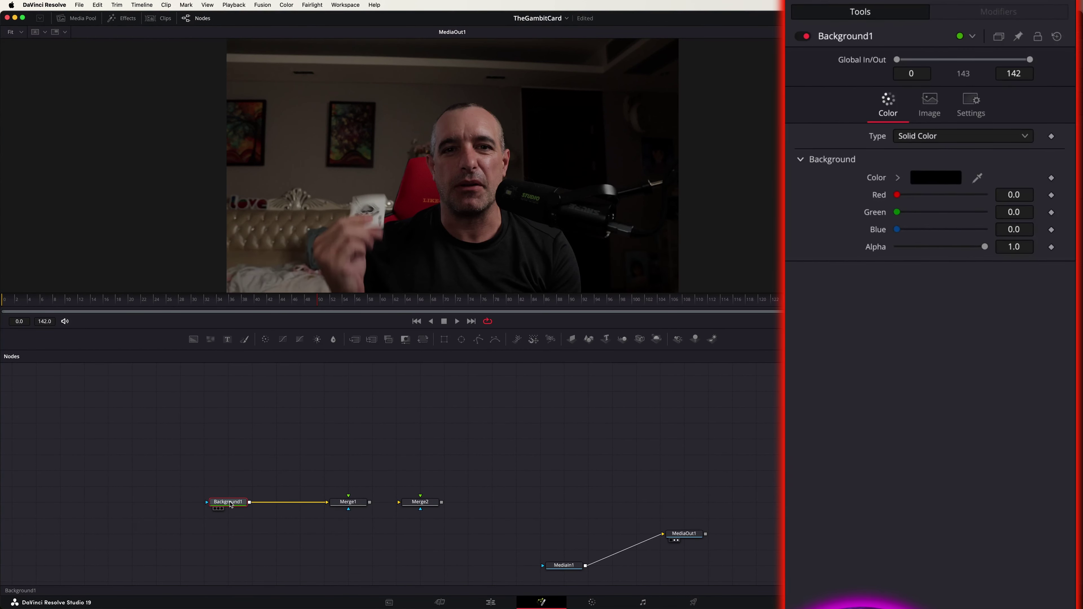
Set the Background1 color to the magenta swatch (red 0.811764, green 0.031372, blue 0.811764).
{"action": "left_click", "coordinate": [942, 181]}
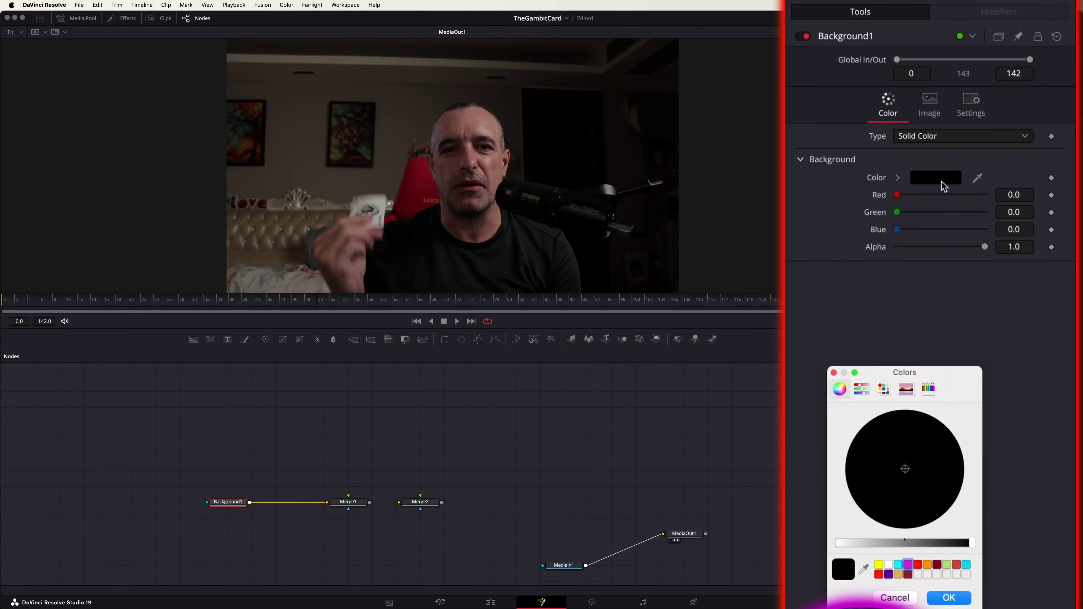
{"action": "left_click", "coordinate": [909, 570]}
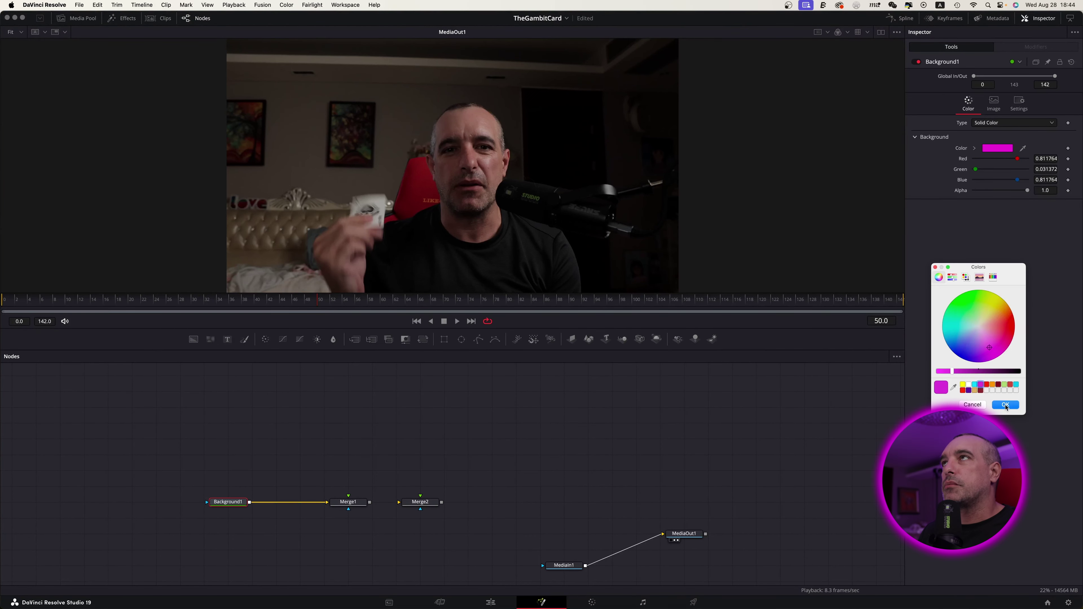
{"action": "left_click", "coordinate": [1005, 406]}
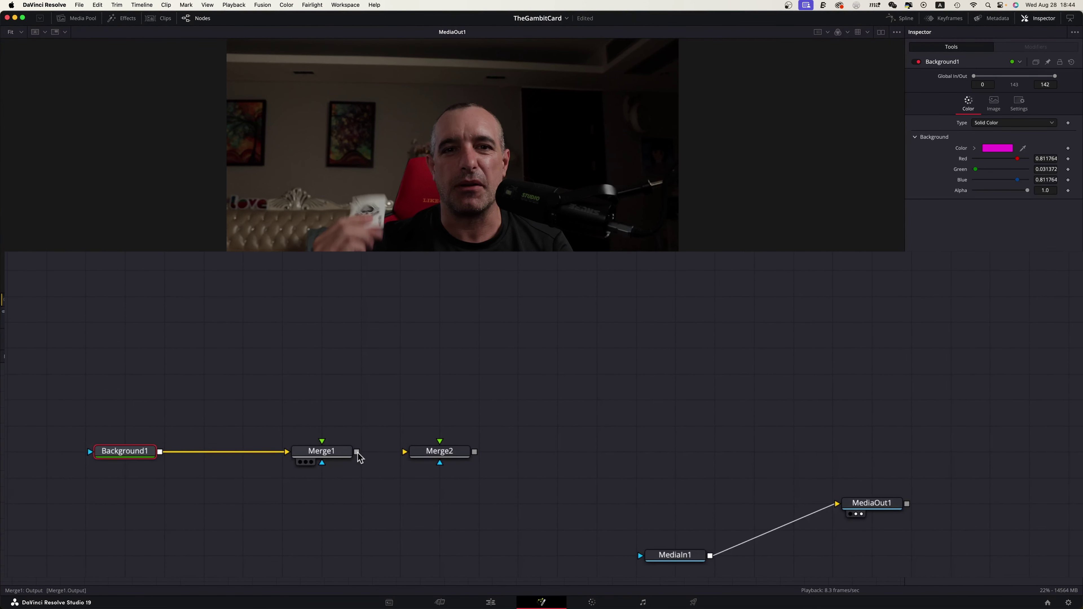
Connect Merge1's output to Merge2's background input and display Merge2 in the viewer.
{"action": "left_click_drag", "start_coordinate": [358, 458], "coordinate": [404, 446]}
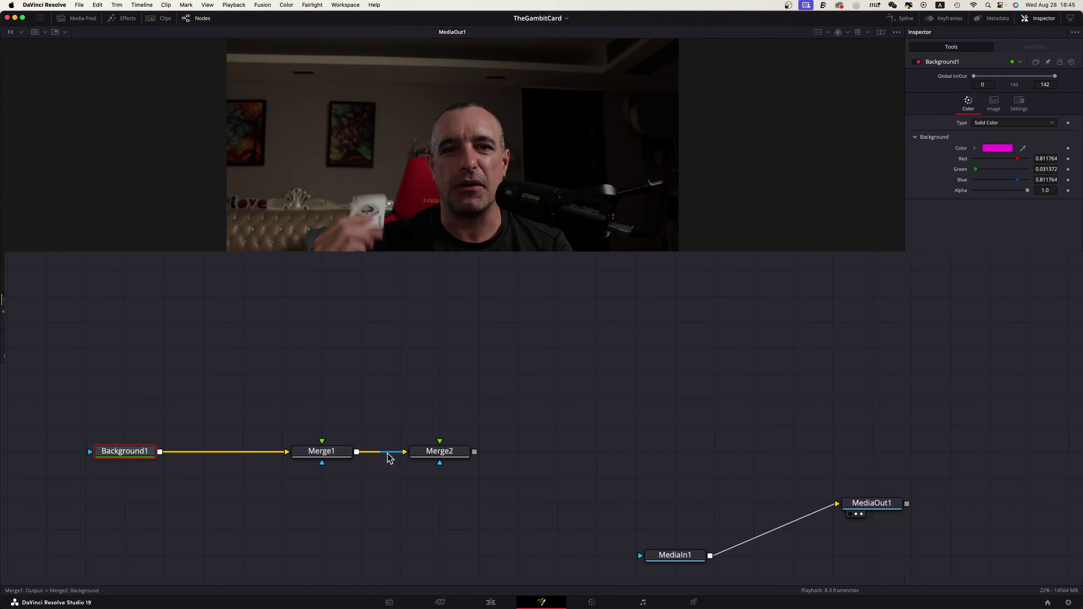
{"action": "left_click", "coordinate": [432, 455]}
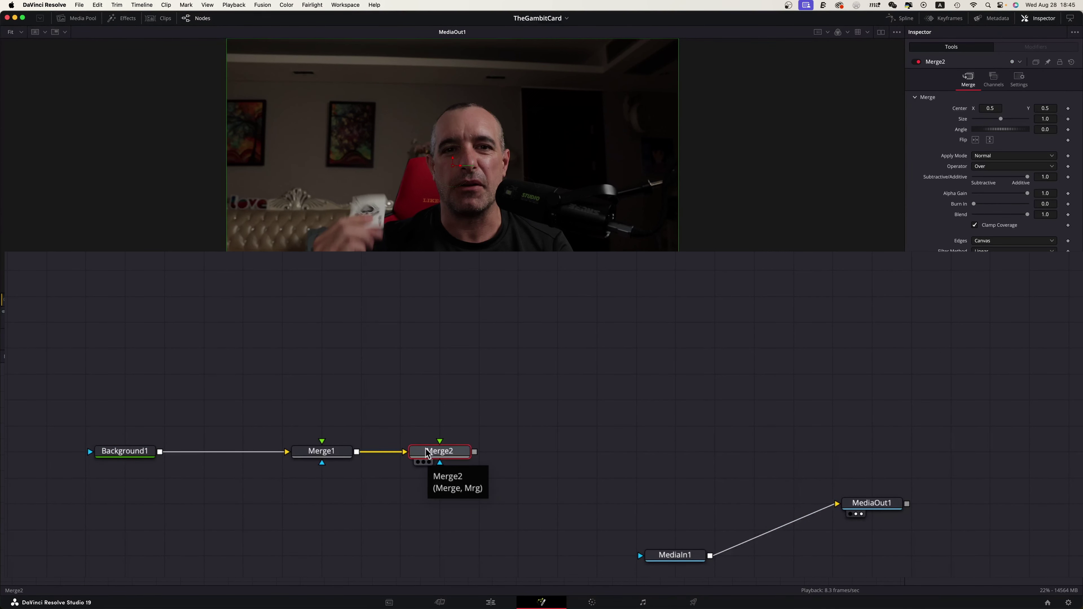
{"action": "key", "text": "1"}
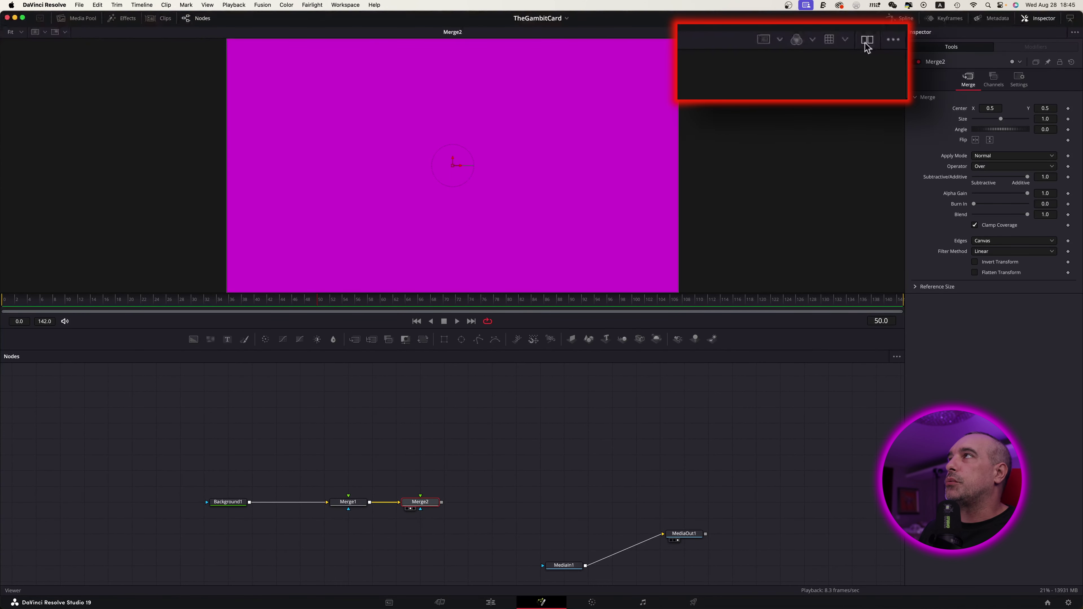
Switch to dual viewers and display Background1 and MediaOut1 side by side.
{"action": "left_click", "coordinate": [881, 32]}
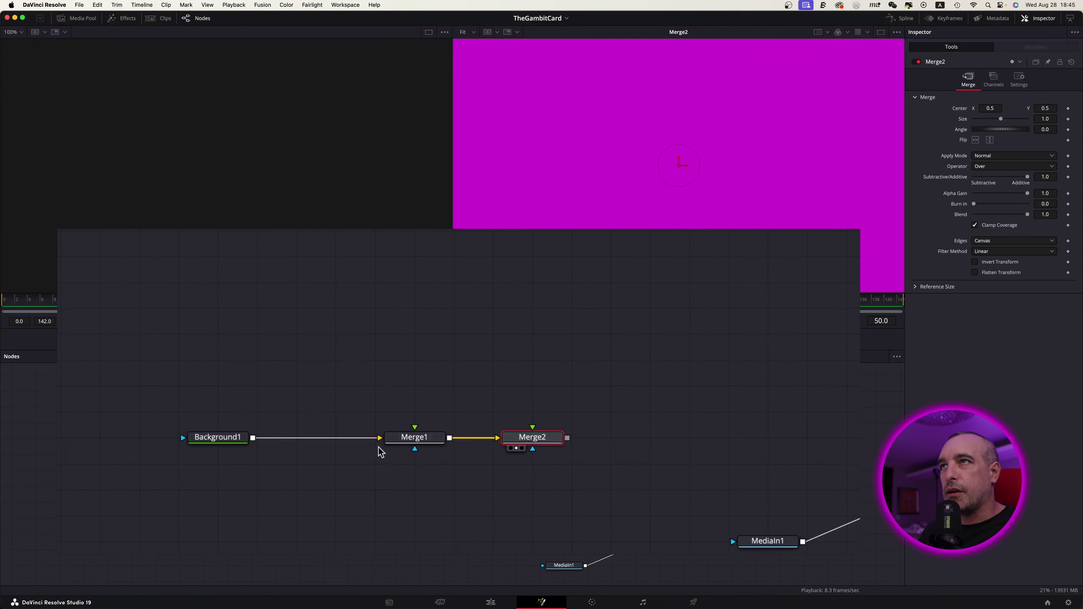
{"action": "left_click", "coordinate": [225, 491]}
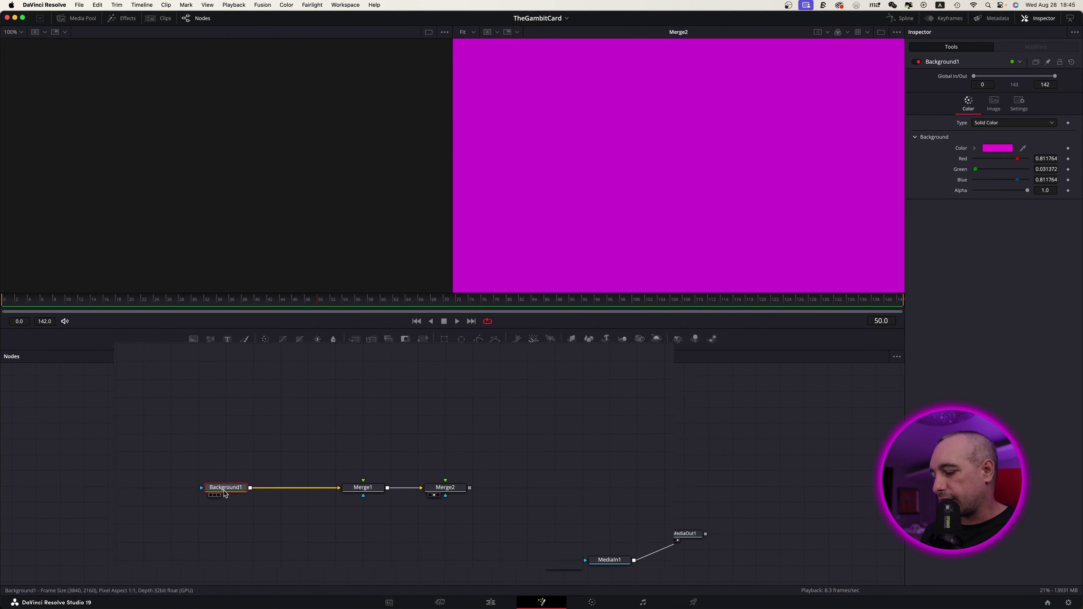
{"action": "key", "text": "1"}
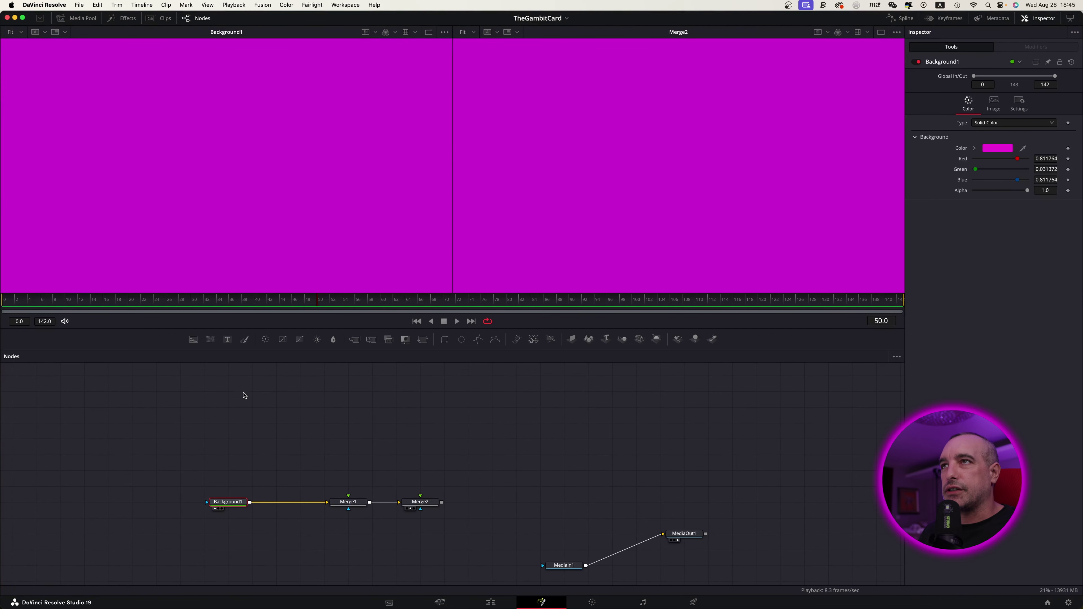
{"action": "left_click", "coordinate": [683, 534]}
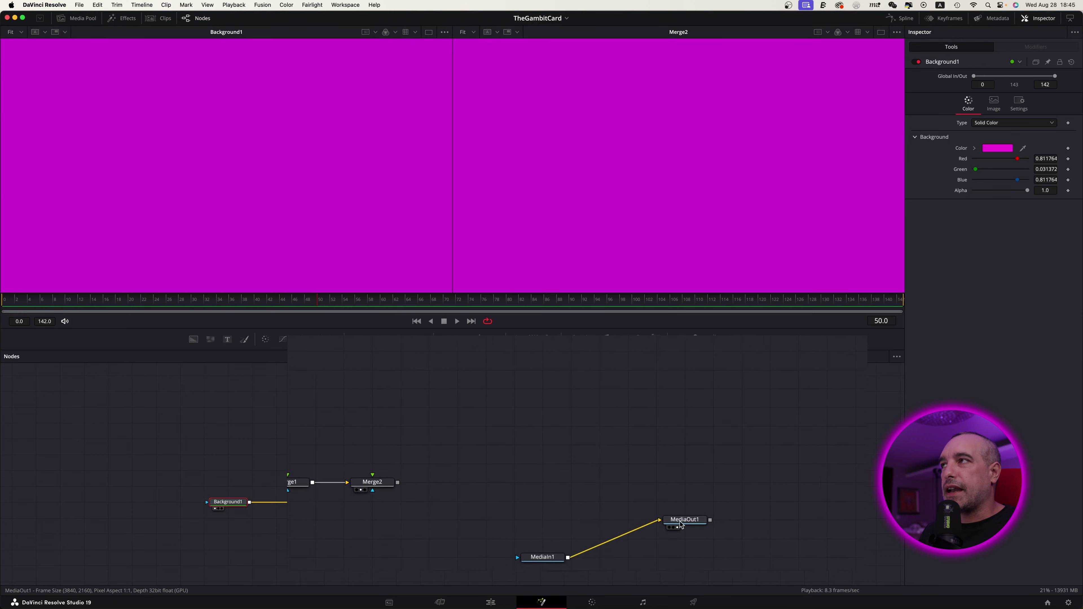
{"action": "left_click", "coordinate": [678, 539]}
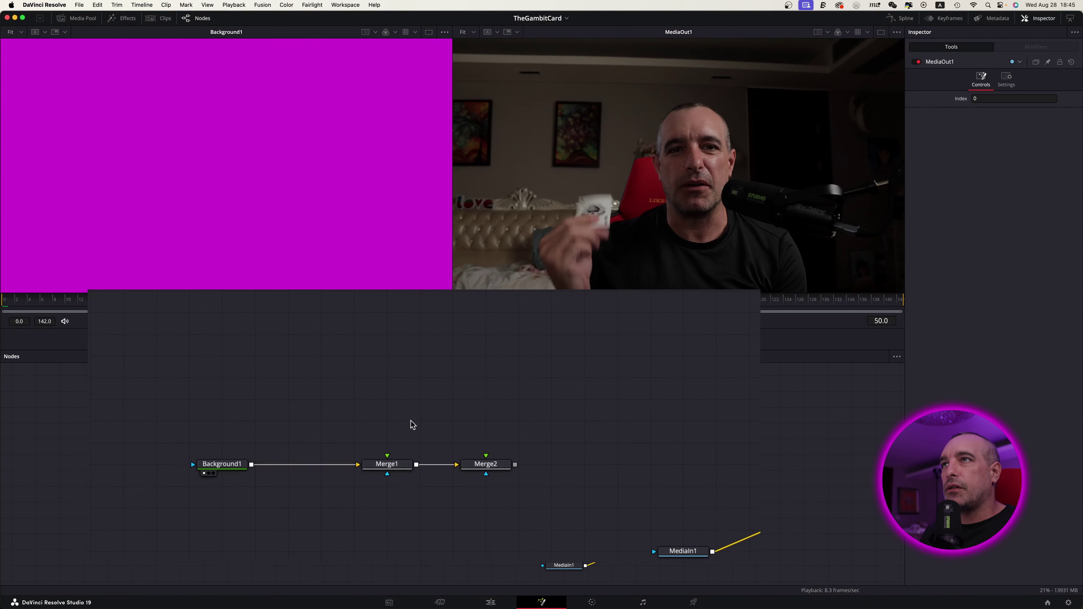
Set the Background1 alpha to 0 so the magenta background is fully transparent.
{"action": "left_click", "coordinate": [232, 506]}
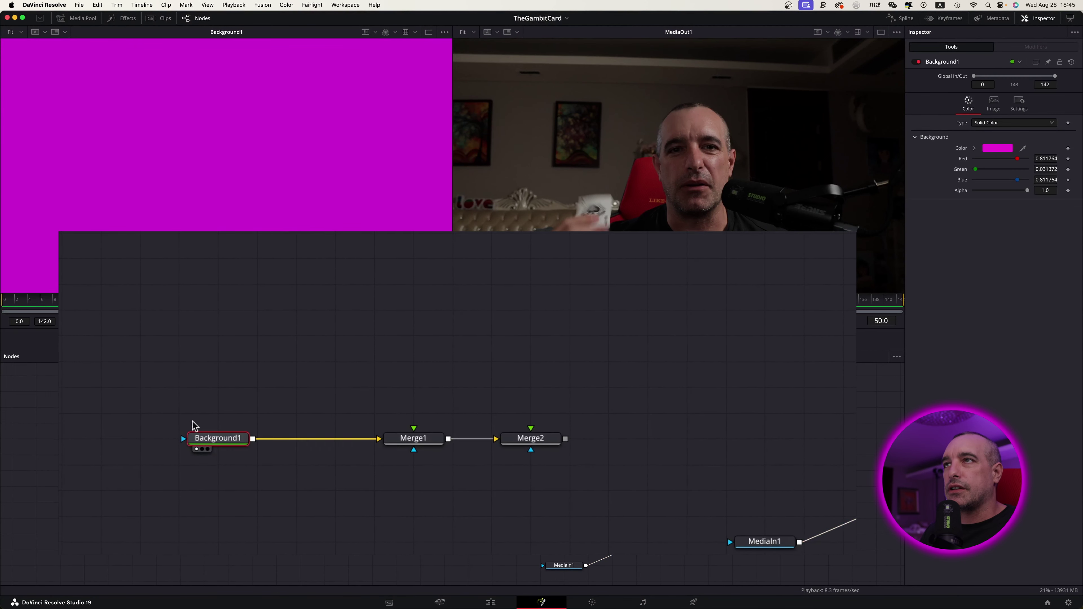
{"action": "left_click_drag", "start_coordinate": [988, 245], "coordinate": [850, 265]}
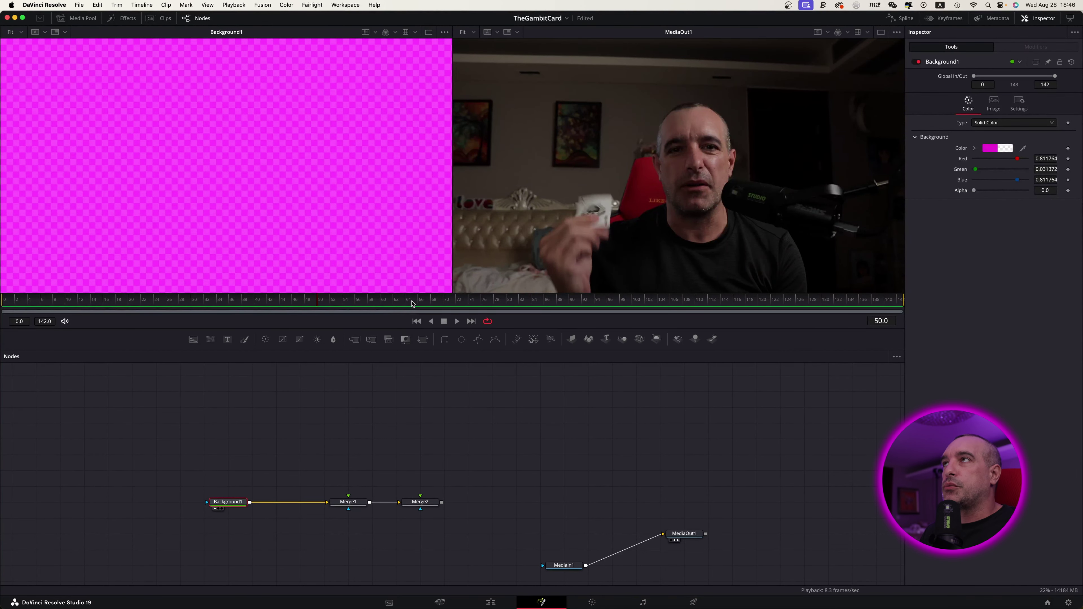
Park the playhead at frame 80, stepping through the following frames to check where the lighting changes around the held card.
{"action": "left_click_drag", "start_coordinate": [411, 303], "coordinate": [507, 307]}
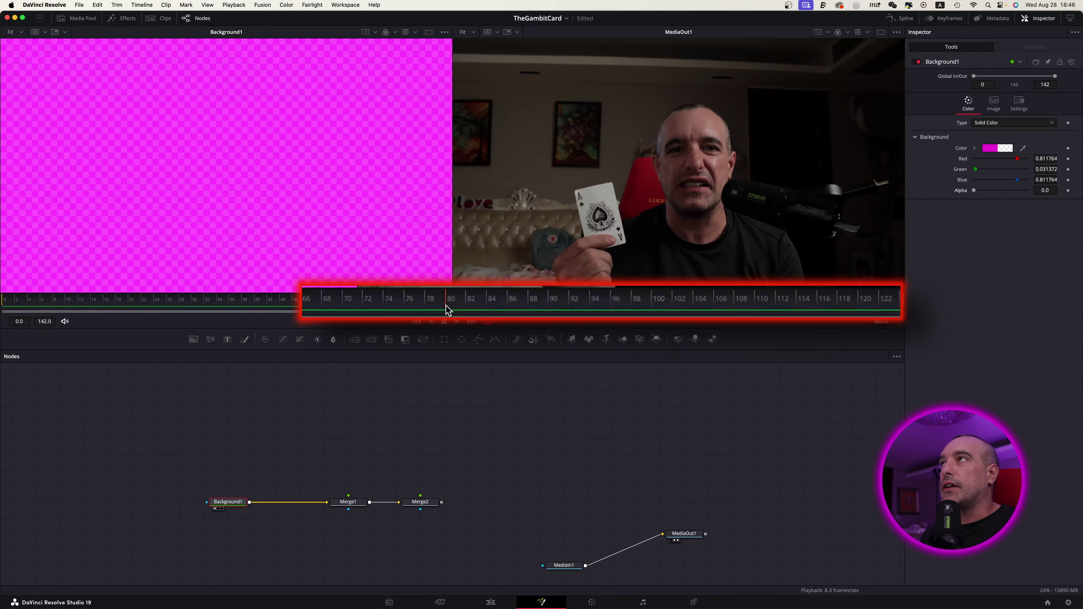
{"action": "key", "text": "Right"}
{"action": "key", "text": "Right"}
{"action": "key", "text": "Right"}
{"action": "key", "text": "Right"}
{"action": "key", "text": "Right"}
{"action": "key", "text": "Right"}
{"action": "key", "text": "Right"}
{"action": "key", "text": "Right"}
{"action": "key", "text": "Right"}
{"action": "key", "text": "Right"}
{"action": "key", "text": "Right"}
{"action": "key", "text": "Right"}
{"action": "key", "text": "Right"}
{"action": "key", "text": "Left"}
{"action": "key", "text": "Left"}
{"action": "key", "text": "Left"}
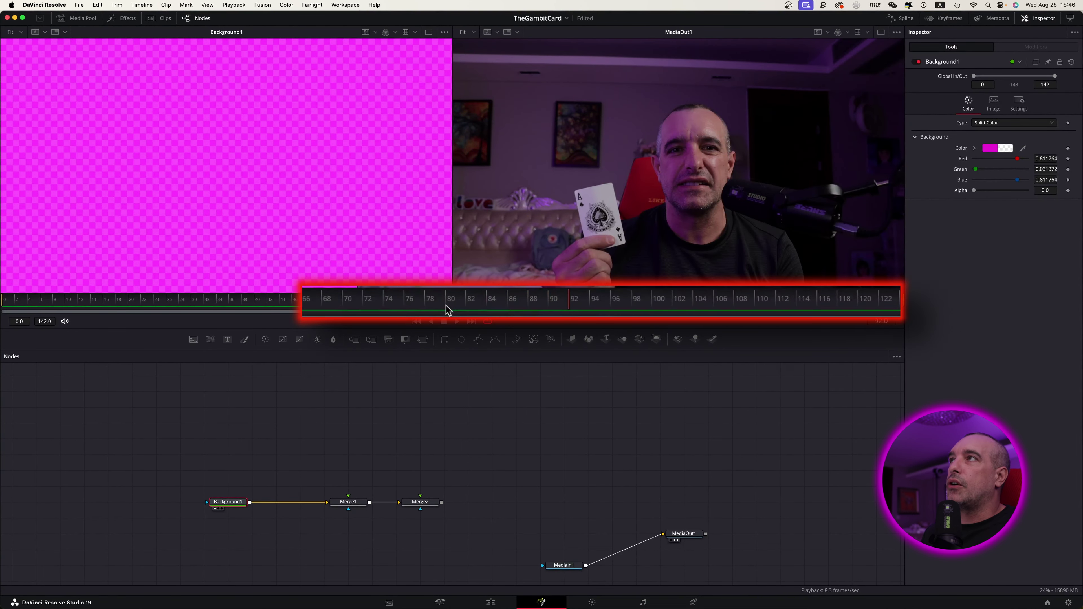
{"action": "key", "text": "Left"}
{"action": "key", "text": "Left"}
{"action": "key", "text": "Left"}
{"action": "key", "text": "Left"}
{"action": "key", "text": "Left"}
{"action": "key", "text": "Left"}
{"action": "key", "text": "Left"}
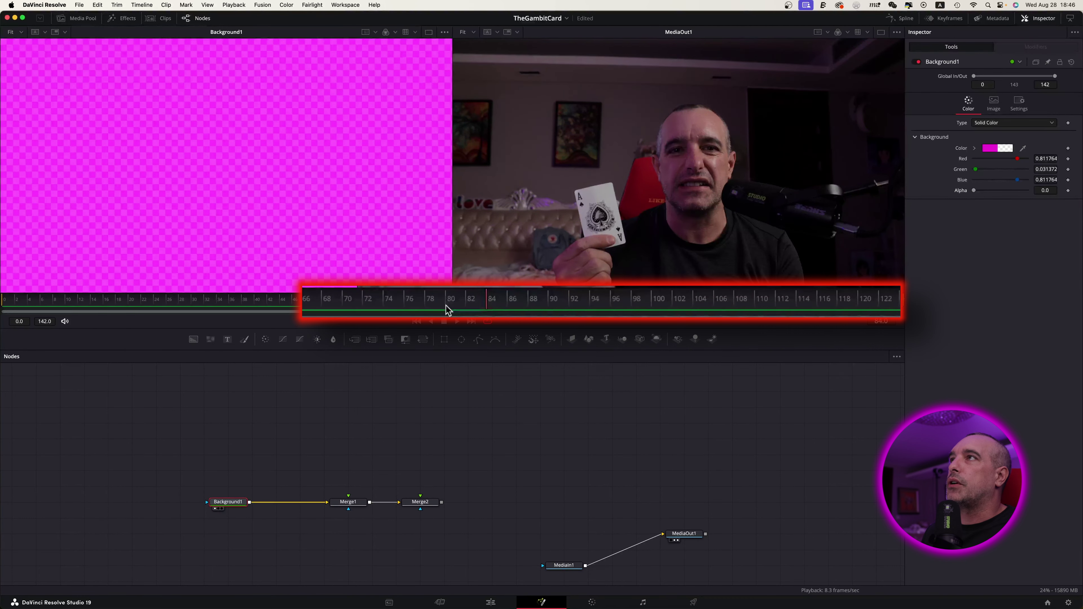
{"action": "key", "text": "Left"}
{"action": "key", "text": "Left"}
{"action": "key", "text": "Left"}
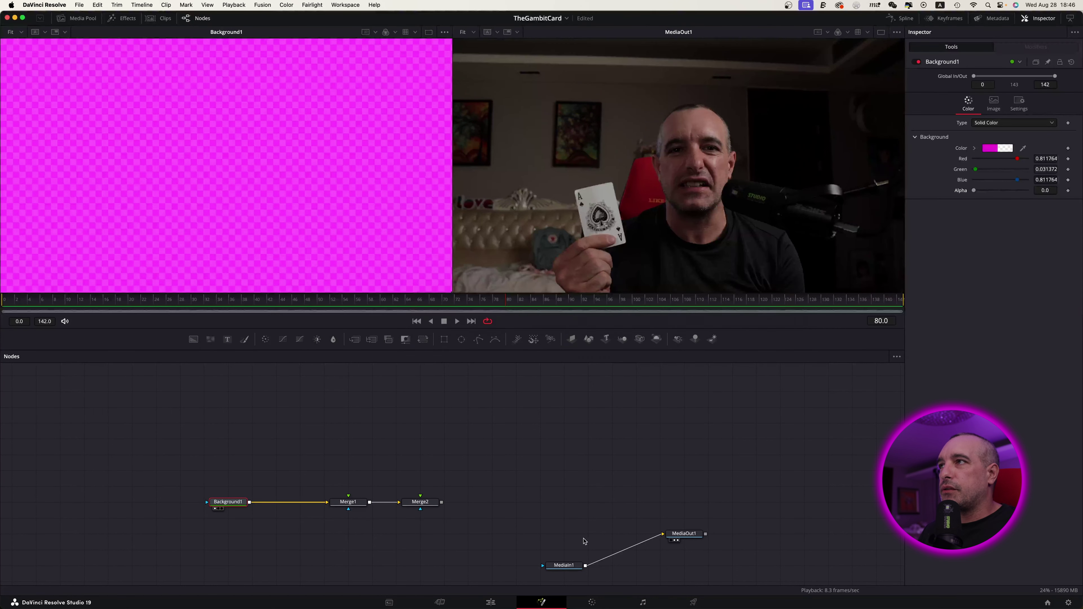
Shift MediaIn1 away from MediaOut1 and insert a Tracker node between the two.
{"action": "left_click", "coordinate": [594, 547]}
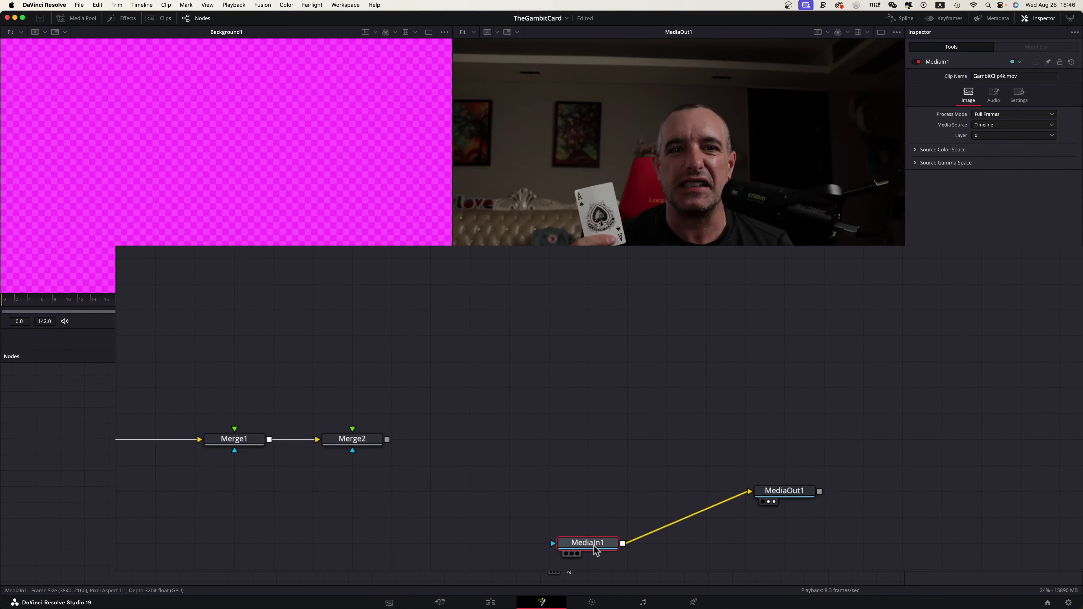
{"action": "left_click_drag", "start_coordinate": [597, 548], "coordinate": [554, 546]}
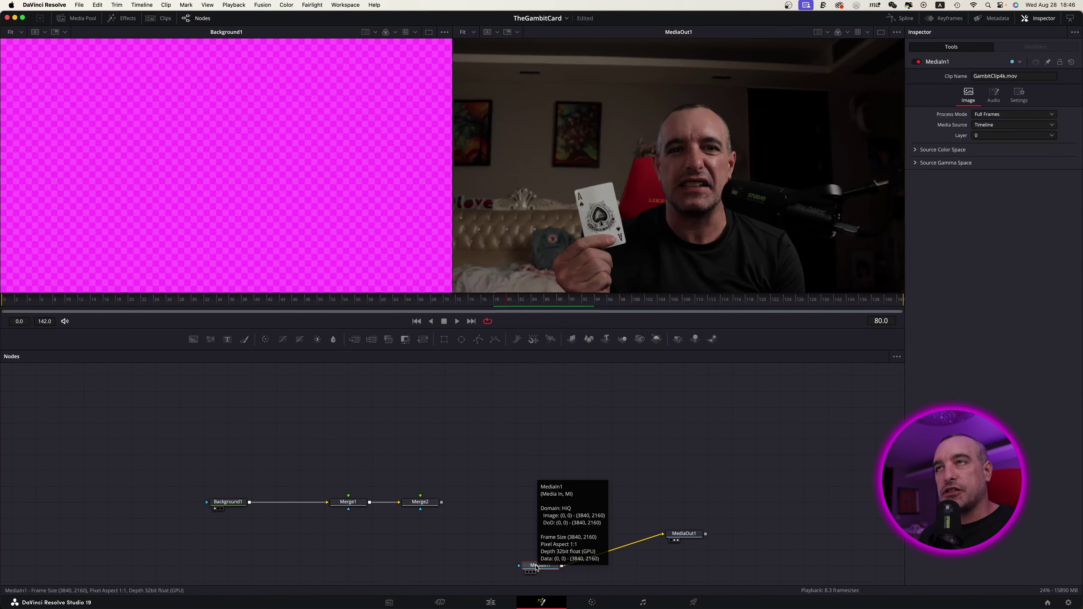
{"action": "key", "text": "shift+space"}
{"action": "type", "text": "transf"}
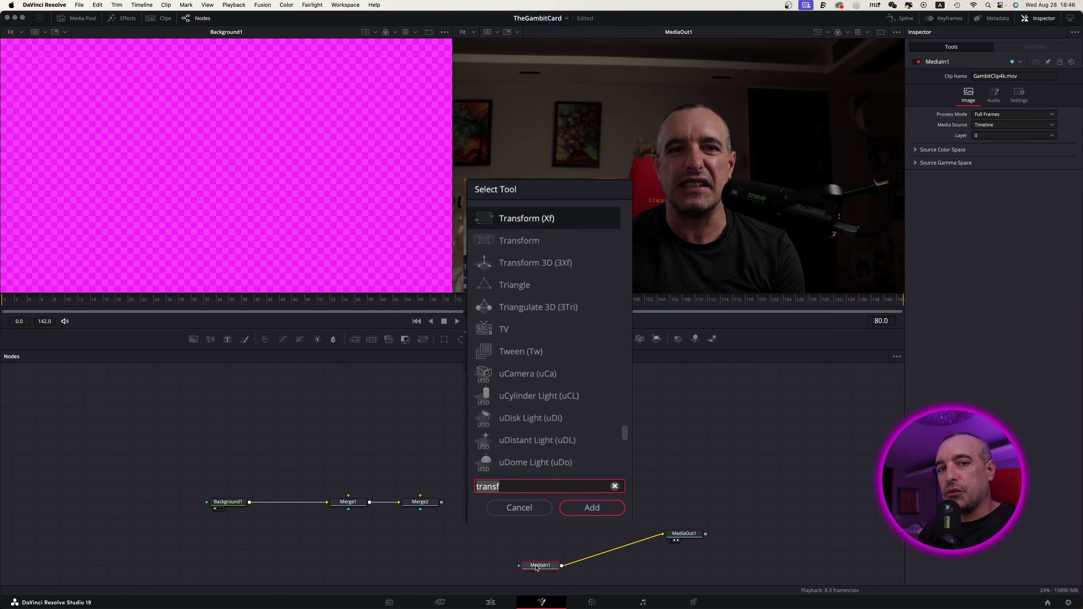
{"action": "key", "text": "BackSpace"}
{"action": "key", "text": "BackSpace"}
{"action": "key", "text": "BackSpace"}
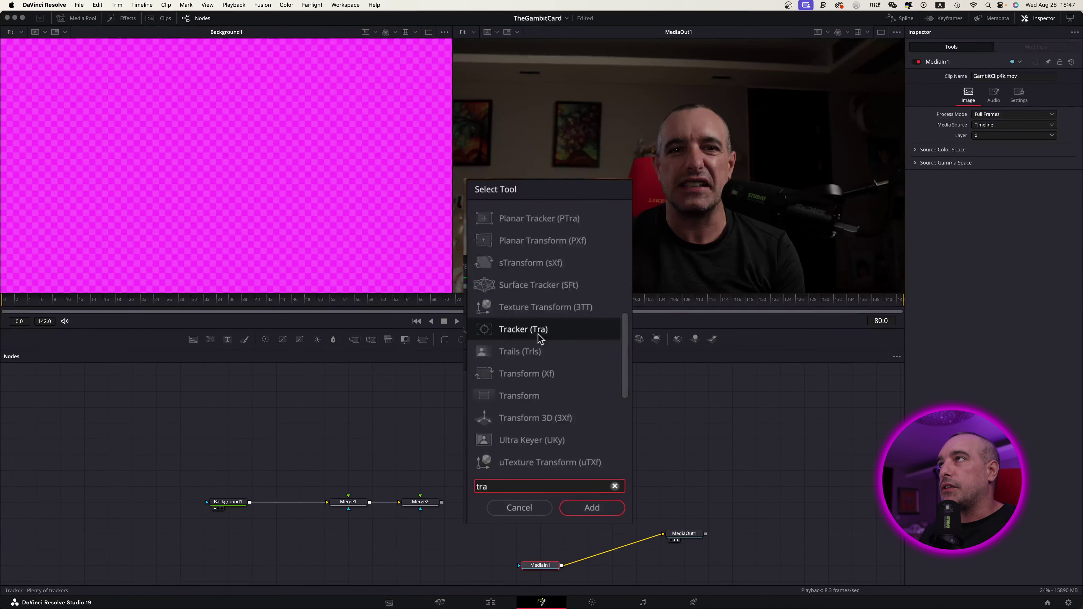
{"action": "left_click", "coordinate": [591, 508]}
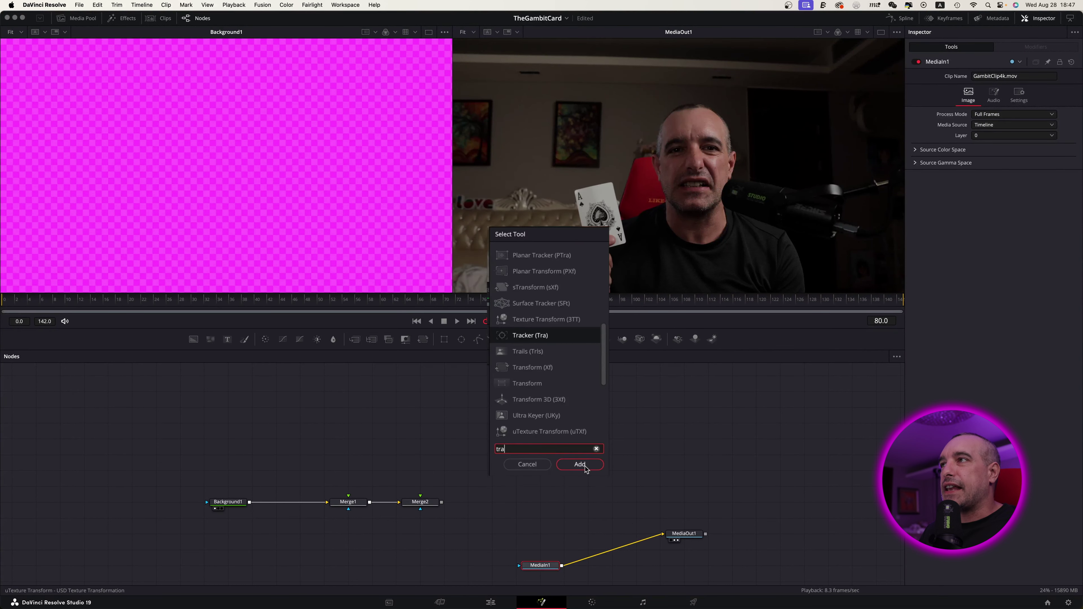
{"action": "left_click_drag", "start_coordinate": [633, 550], "coordinate": [555, 498]}
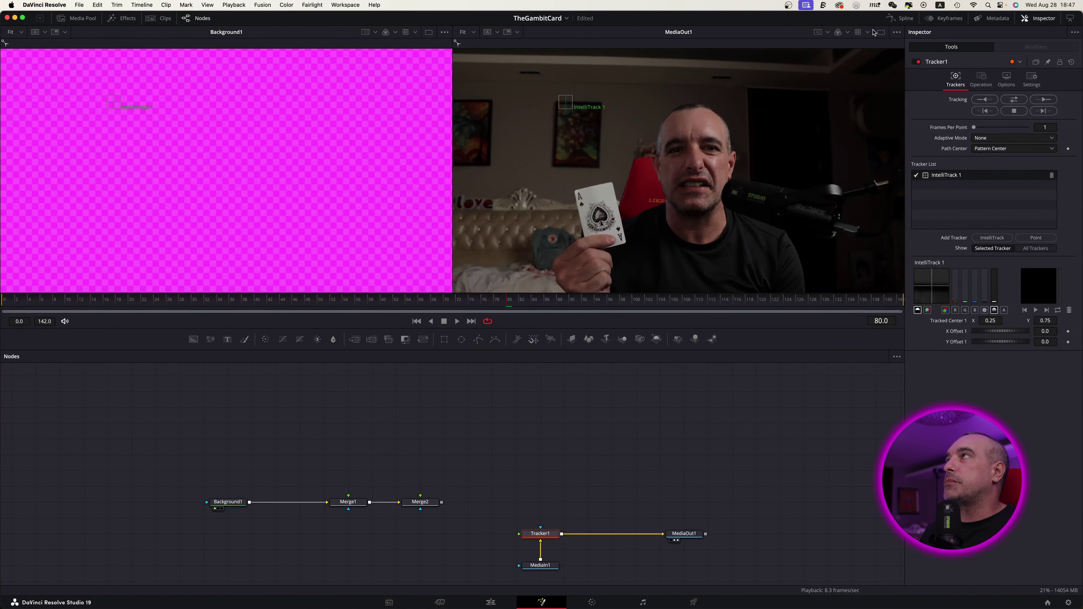
In a single viewer, place the IntelliTrack 1 point on the playing card's corner spade and track forward from frame 80.
{"action": "left_click", "coordinate": [880, 32]}
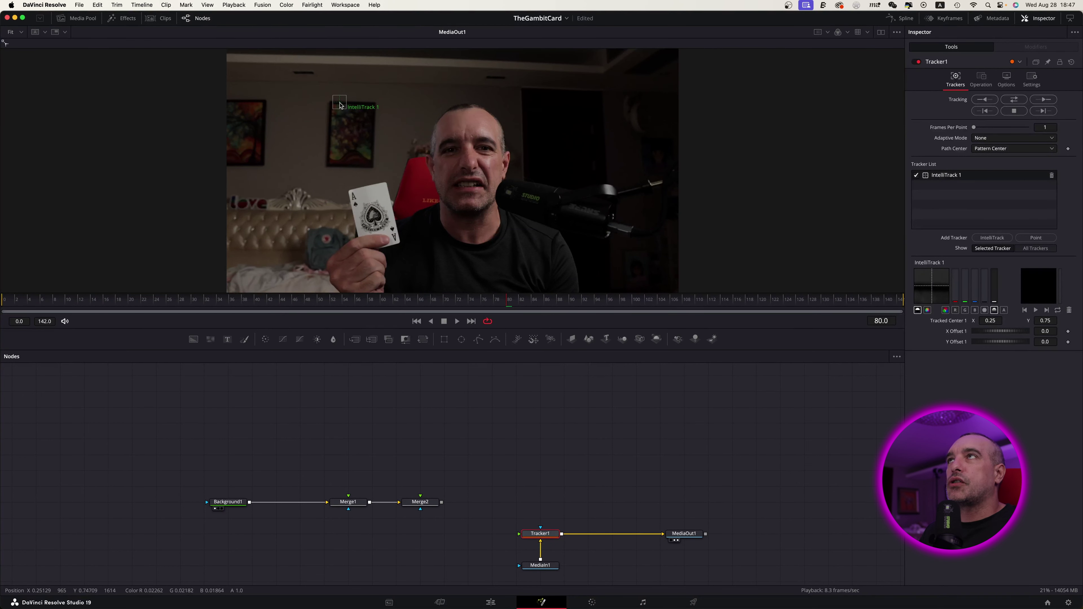
{"action": "left_click_drag", "start_coordinate": [341, 105], "coordinate": [356, 204]}
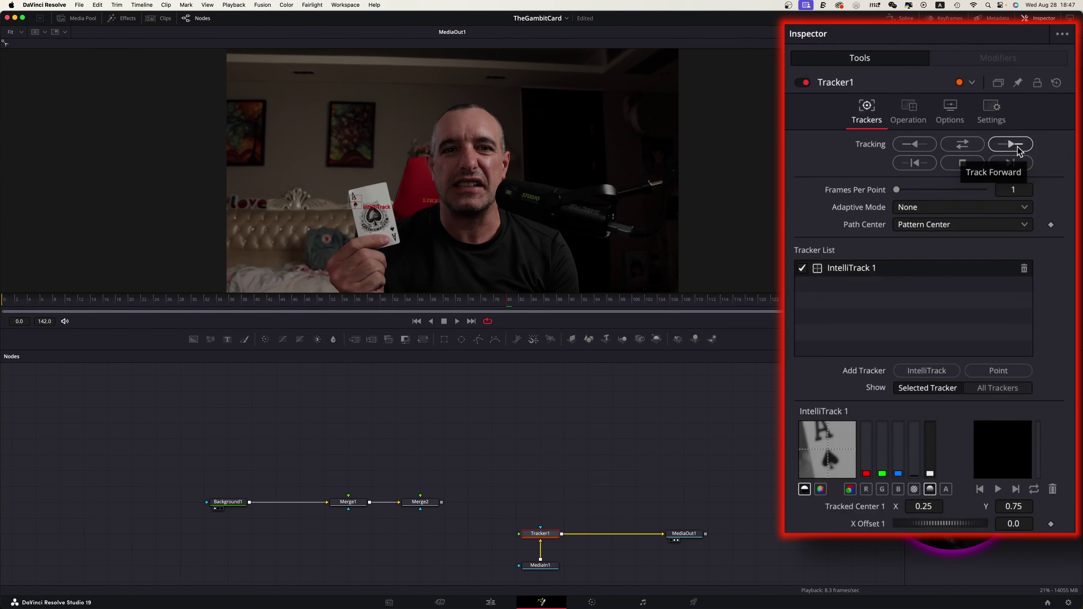
{"action": "left_click", "coordinate": [1046, 102]}
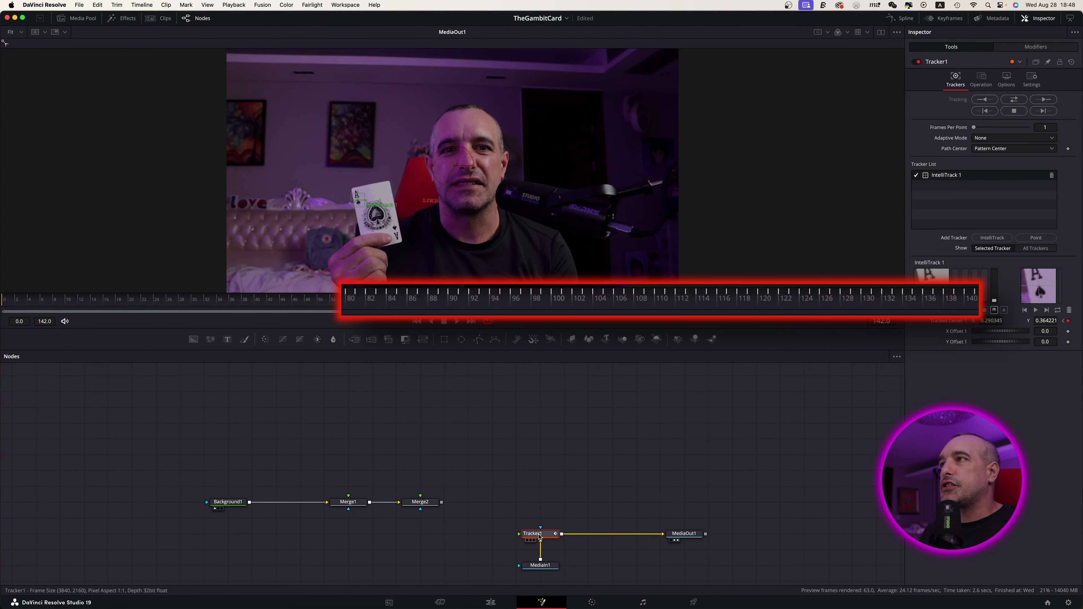
Display Tracker1 in the viewer and scrub and play the tracked range to check that the point follows the card.
{"action": "key", "text": "1"}
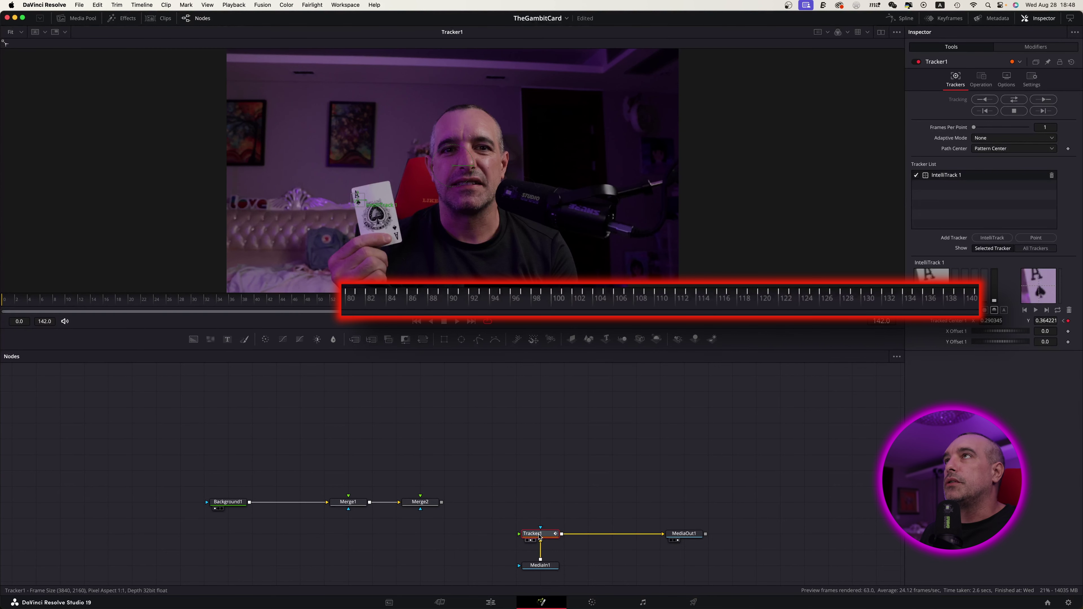
{"action": "left_click_drag", "start_coordinate": [969, 307], "coordinate": [523, 313]}
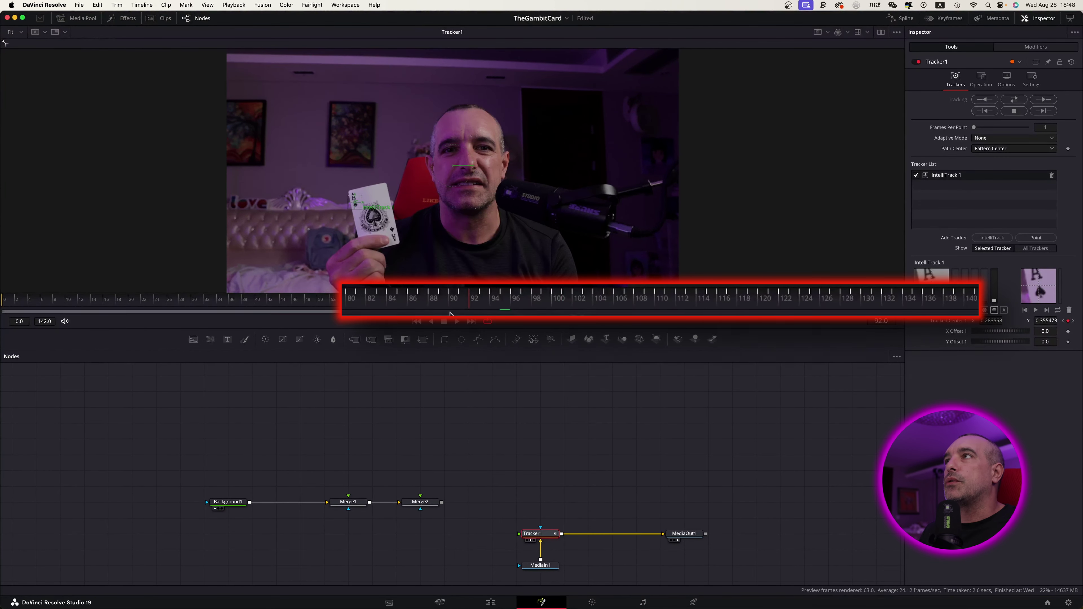
{"action": "left_click", "coordinate": [588, 309]}
{"action": "key", "text": "space"}
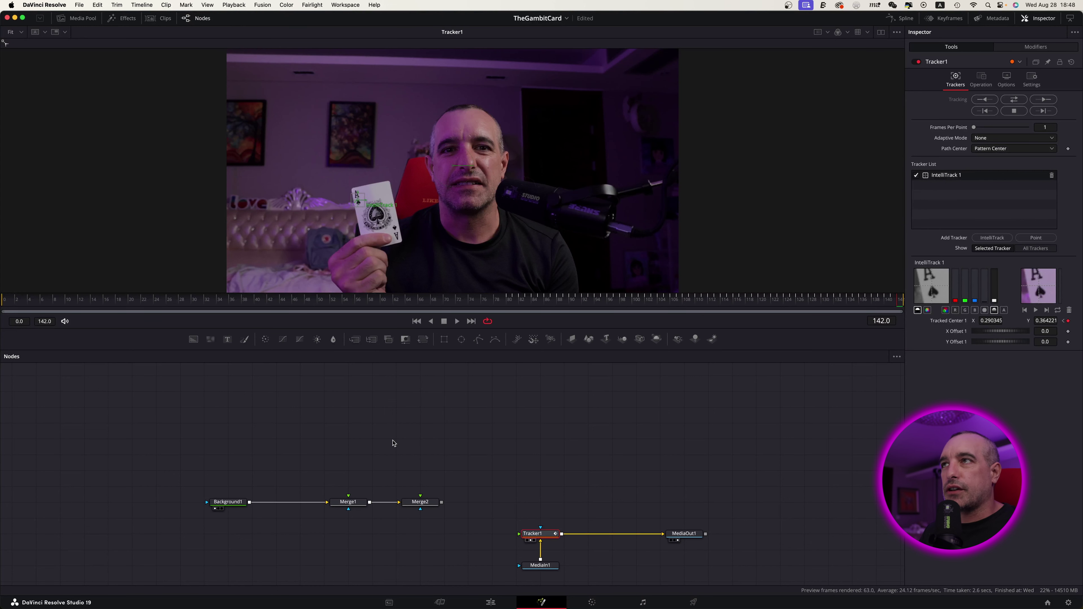
Display Merge1 in the viewer and add a FastNoise node above it in the graph.
{"action": "left_click", "coordinate": [348, 503]}
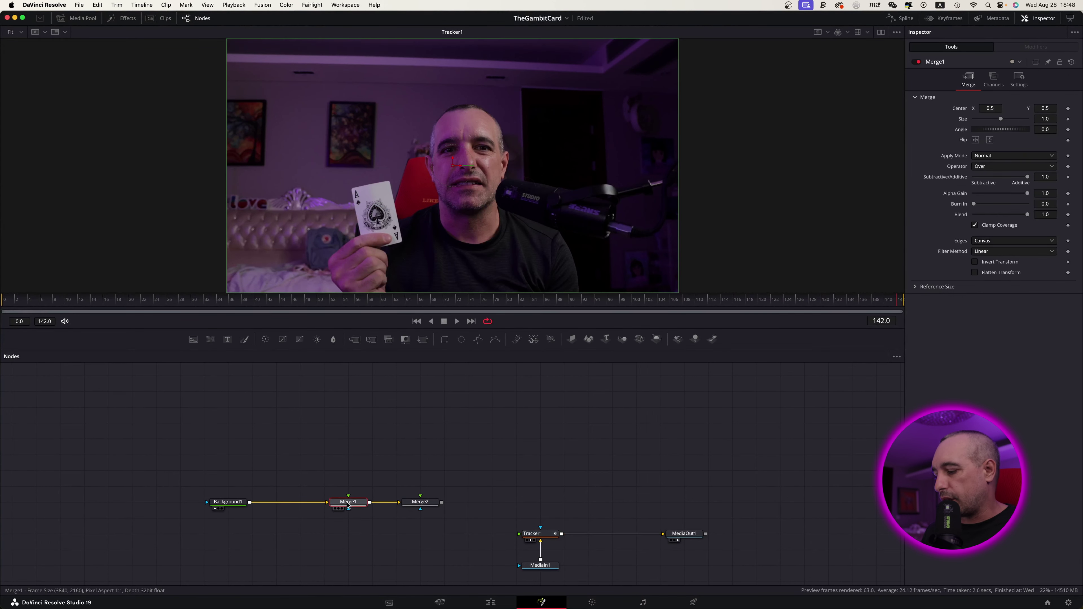
{"action": "key", "text": "1"}
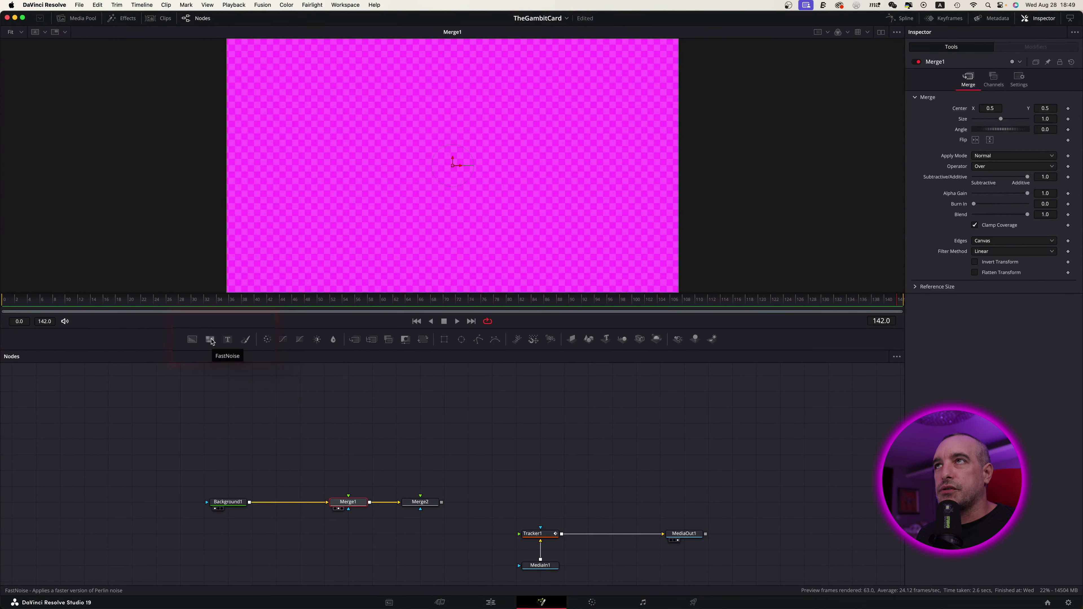
{"action": "left_click_drag", "start_coordinate": [212, 340], "coordinate": [318, 374]}
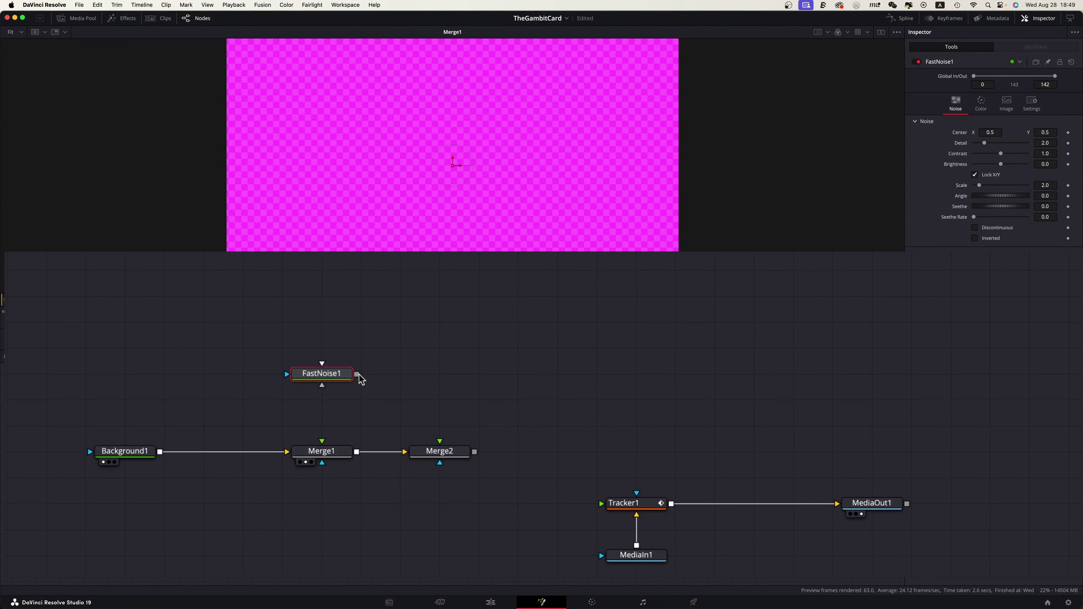
Connect FastNoise1 to Merge1 as its foreground and set the noise Detail to 8.82.
{"action": "left_click_drag", "start_coordinate": [357, 374], "coordinate": [322, 453]}
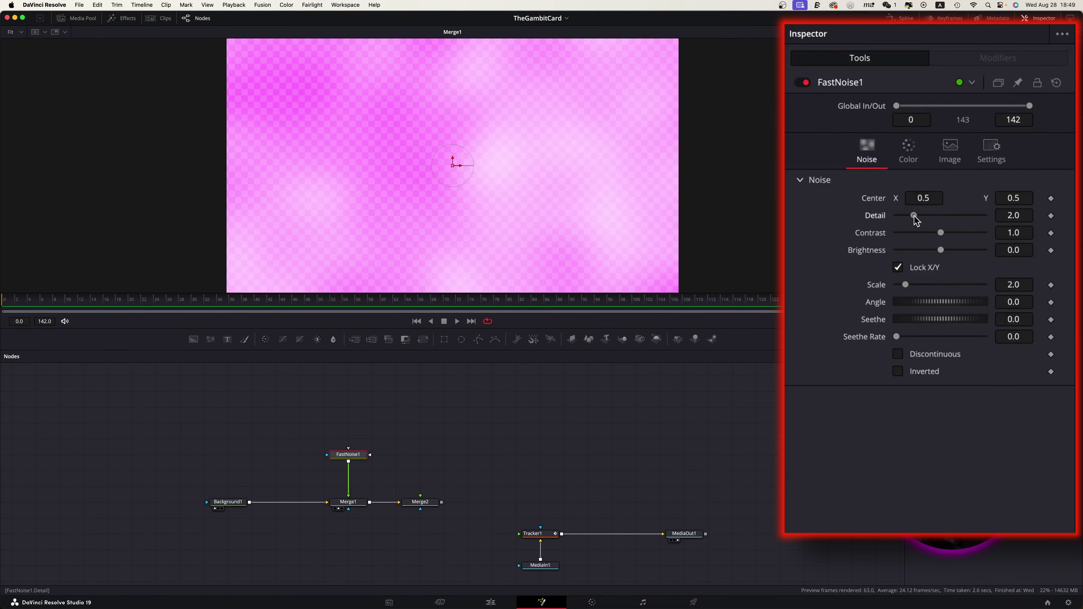
{"action": "left_click_drag", "start_coordinate": [915, 220], "coordinate": [983, 217]}
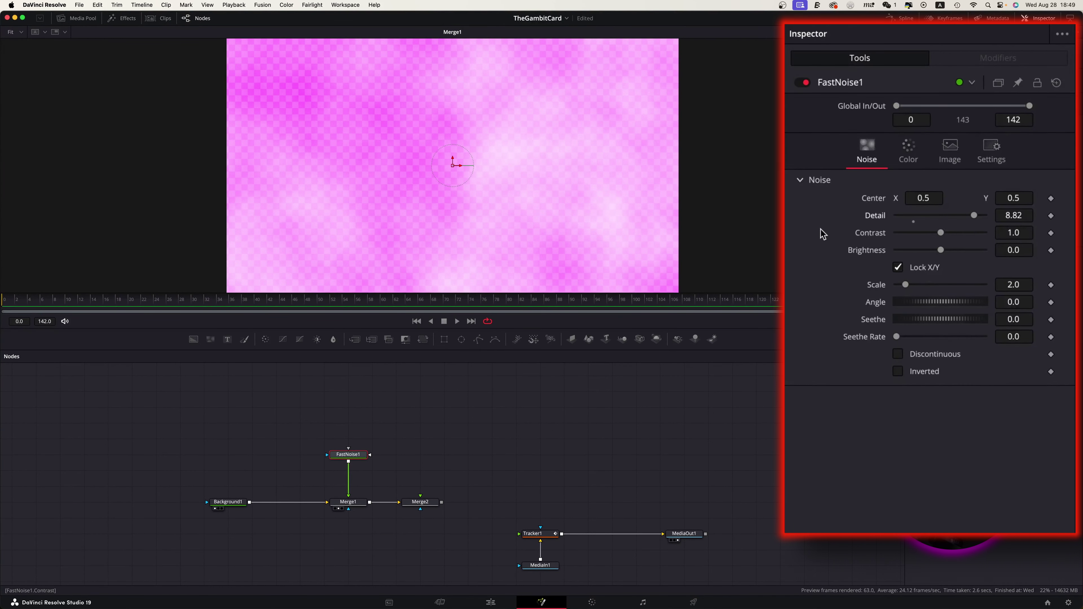
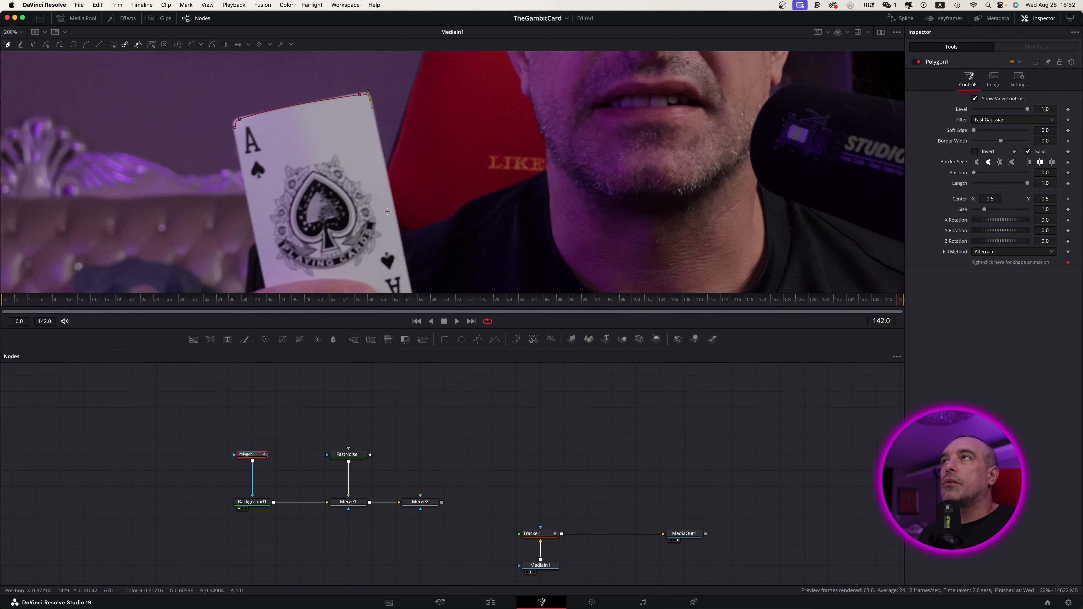
Continue the Polygon1 mask around the card's lower corner, trace along the top of the thumb, and close the outline at the card's opposite edge.
{"action": "scroll", "coordinate": [387, 212], "scroll_direction": "down", "scroll_amount": 3}
{"action": "scroll", "coordinate": [387, 212], "scroll_direction": "down", "scroll_amount": 3}
{"action": "left_click", "coordinate": [413, 264]}
{"action": "left_click", "coordinate": [408, 272]}
{"action": "left_click", "coordinate": [361, 281]}
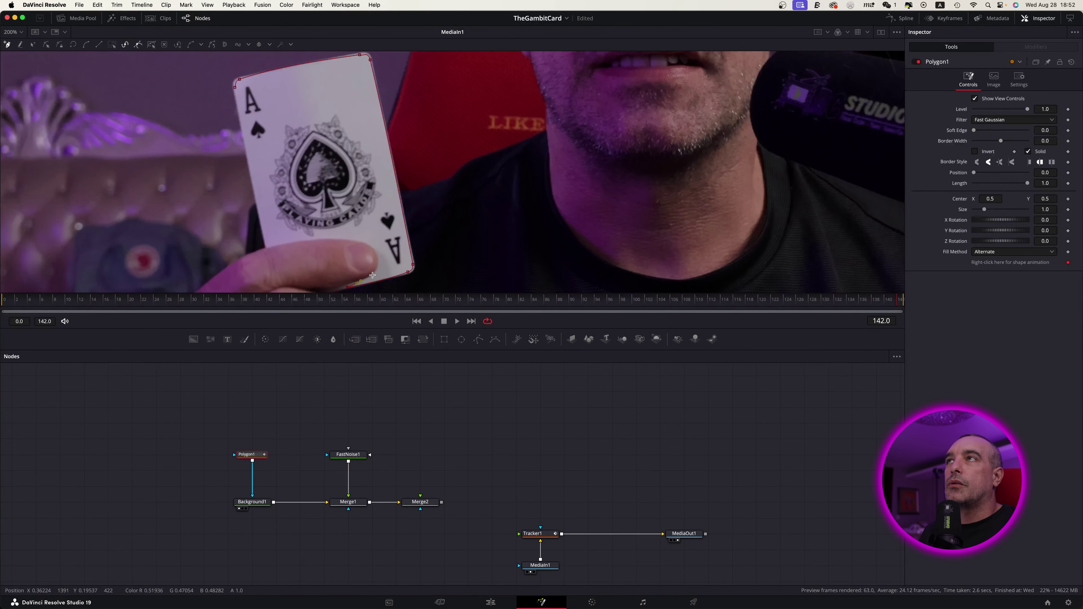
{"action": "left_click", "coordinate": [379, 265]}
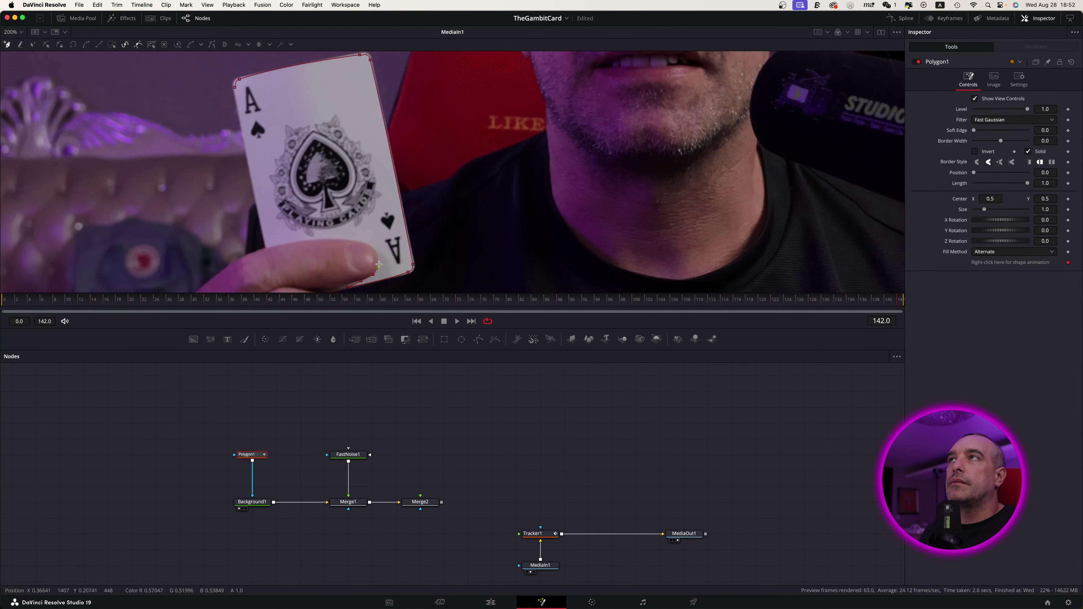
{"action": "left_click", "coordinate": [378, 255]}
{"action": "left_click", "coordinate": [347, 239]}
{"action": "left_click", "coordinate": [331, 238]}
{"action": "left_click", "coordinate": [316, 239]}
{"action": "left_click", "coordinate": [301, 241]}
{"action": "left_click", "coordinate": [288, 243]}
{"action": "left_click", "coordinate": [272, 247]}
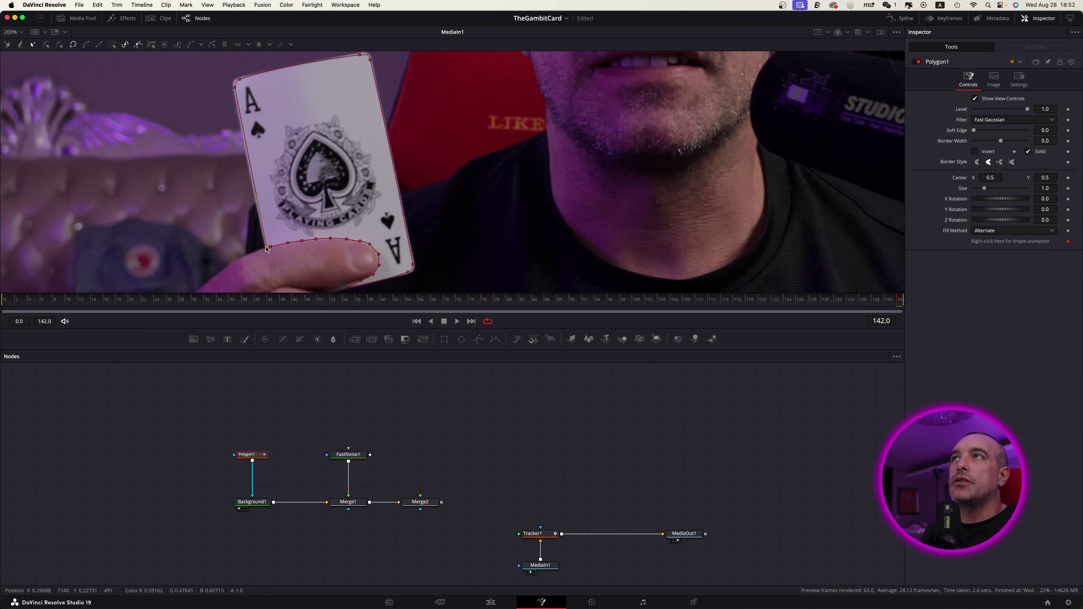
{"action": "left_click", "coordinate": [271, 248]}
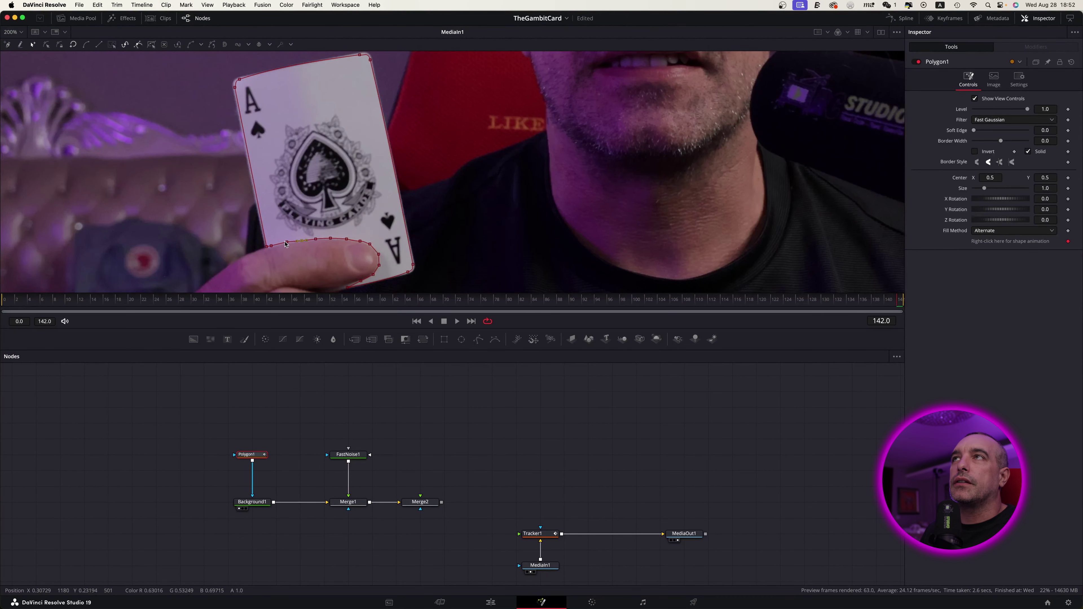
Check the closed mask outline around the card's edges and corners, and set Polygon1's Soft Edge to 0.011.
{"action": "scroll", "coordinate": [311, 213], "scroll_direction": "up", "scroll_amount": 2}
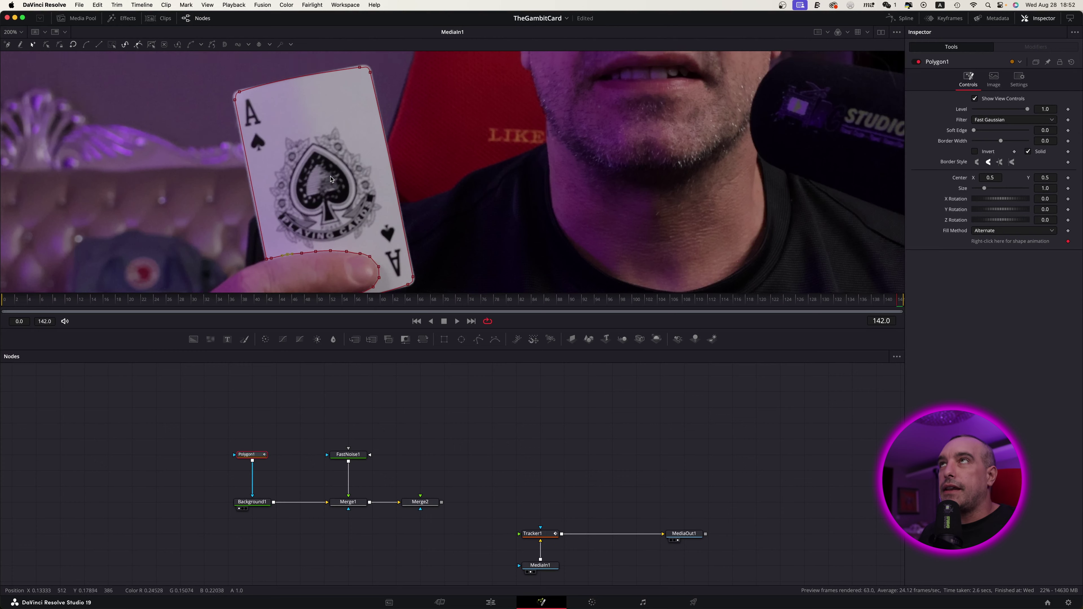
{"action": "scroll", "coordinate": [307, 153], "scroll_direction": "up", "scroll_amount": 3}
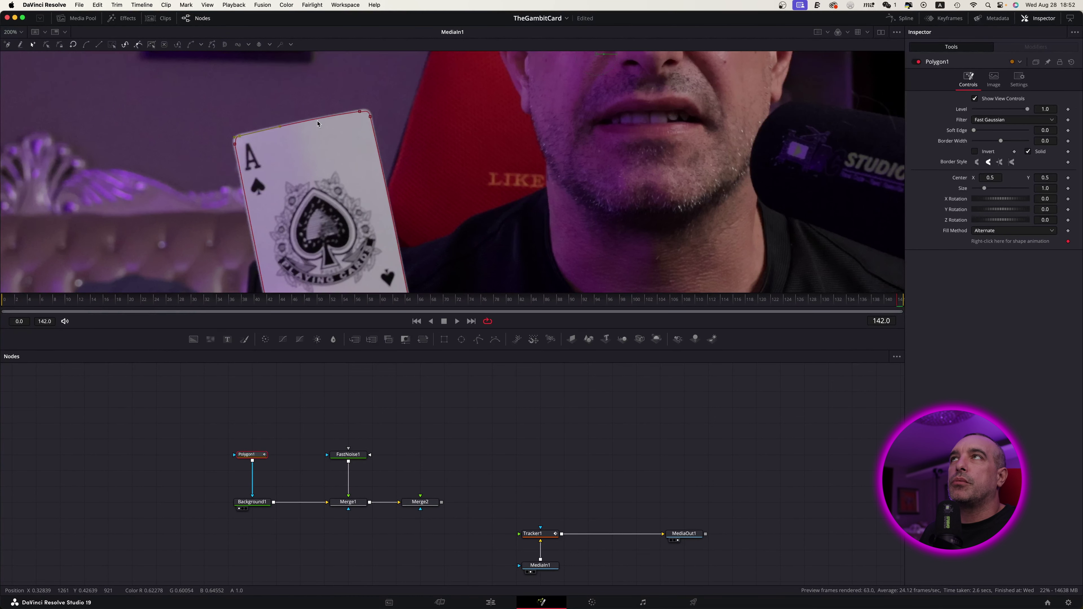
{"action": "left_click", "coordinate": [360, 114]}
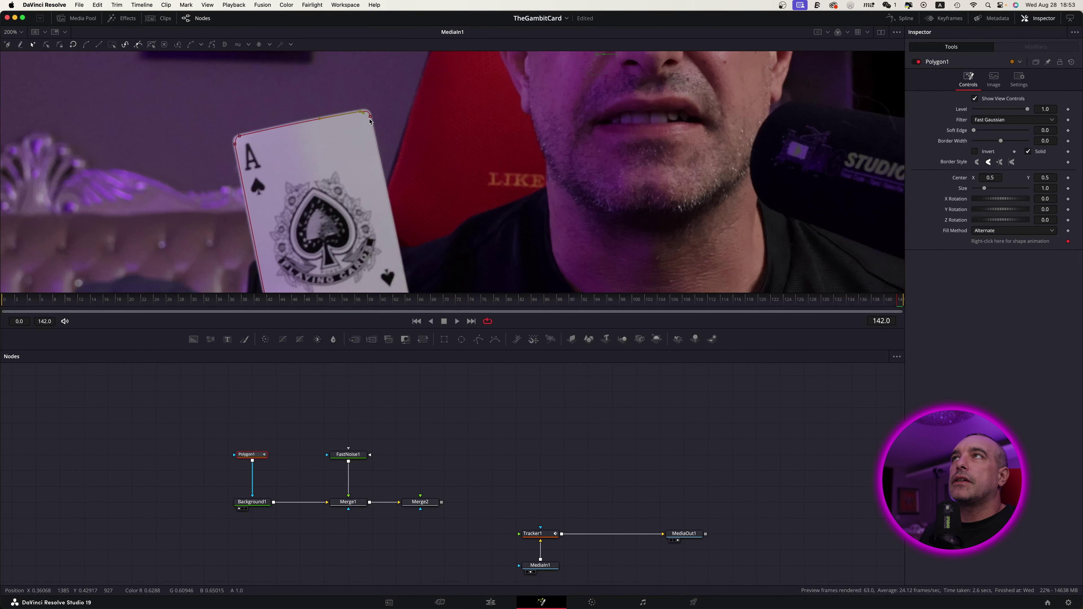
{"action": "scroll", "coordinate": [424, 187], "scroll_direction": "down", "scroll_amount": 5}
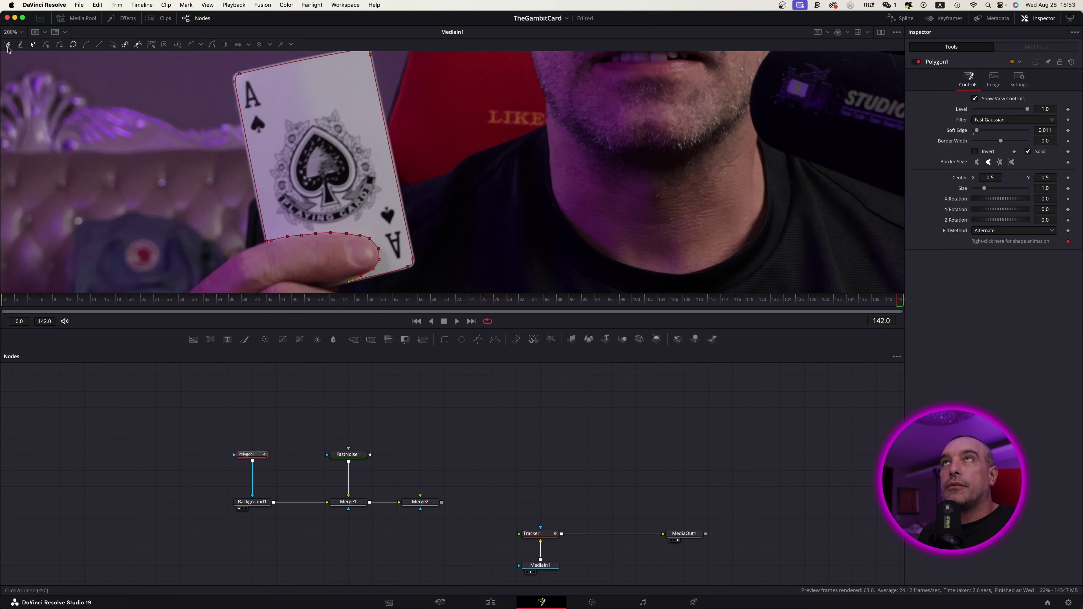
Fit the full frame in the viewer and switch back to the two-viewer layout.
{"action": "left_click", "coordinate": [41, 24]}
{"action": "left_click", "coordinate": [30, 45]}
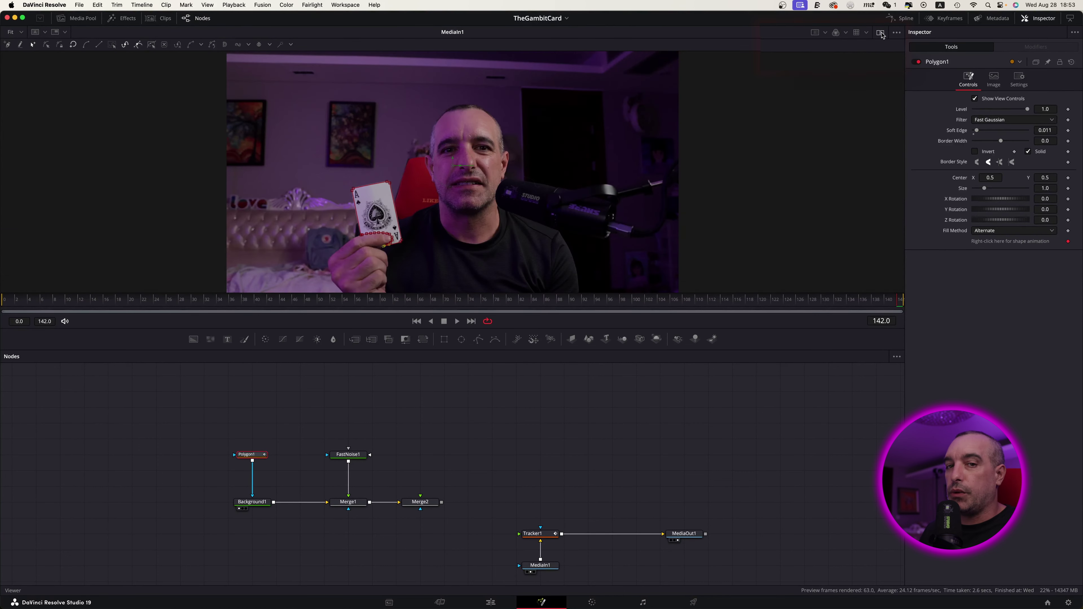
{"action": "left_click", "coordinate": [881, 33]}
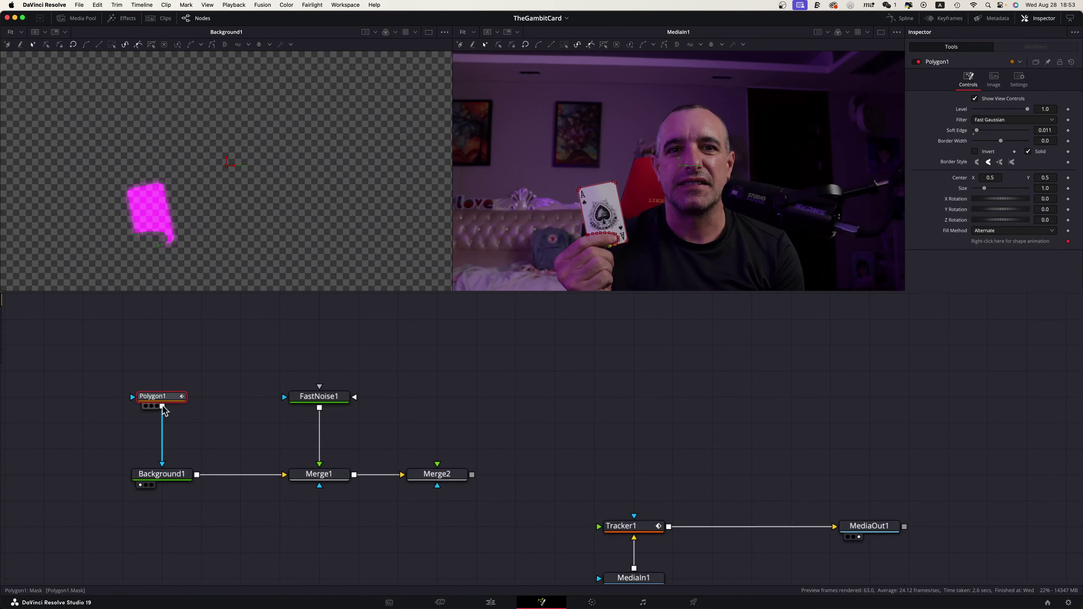
Connect Polygon1 to FastNoise1 as its effect mask and move the effect nodes down level with Tracker1.
{"action": "left_click_drag", "start_coordinate": [163, 407], "coordinate": [326, 400]}
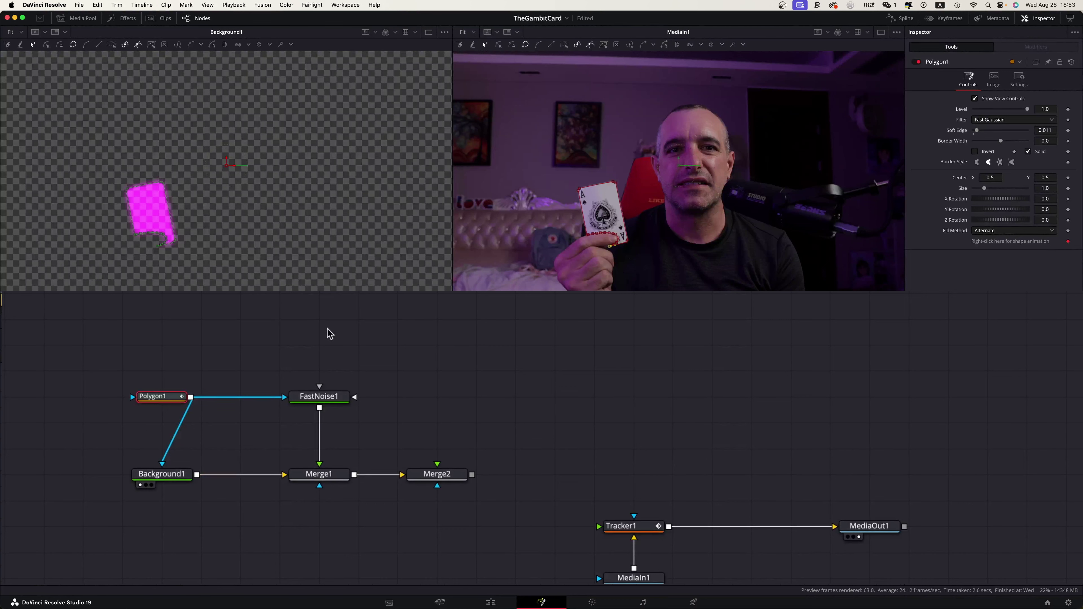
{"action": "left_click_drag", "start_coordinate": [437, 479], "coordinate": [430, 533]}
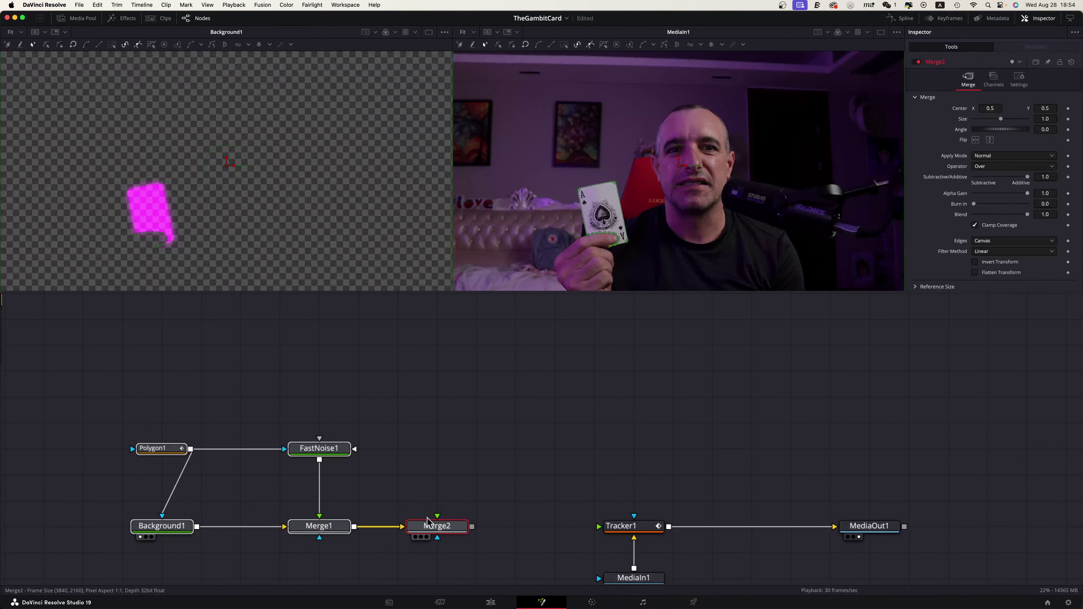
{"action": "left_click", "coordinate": [534, 424]}
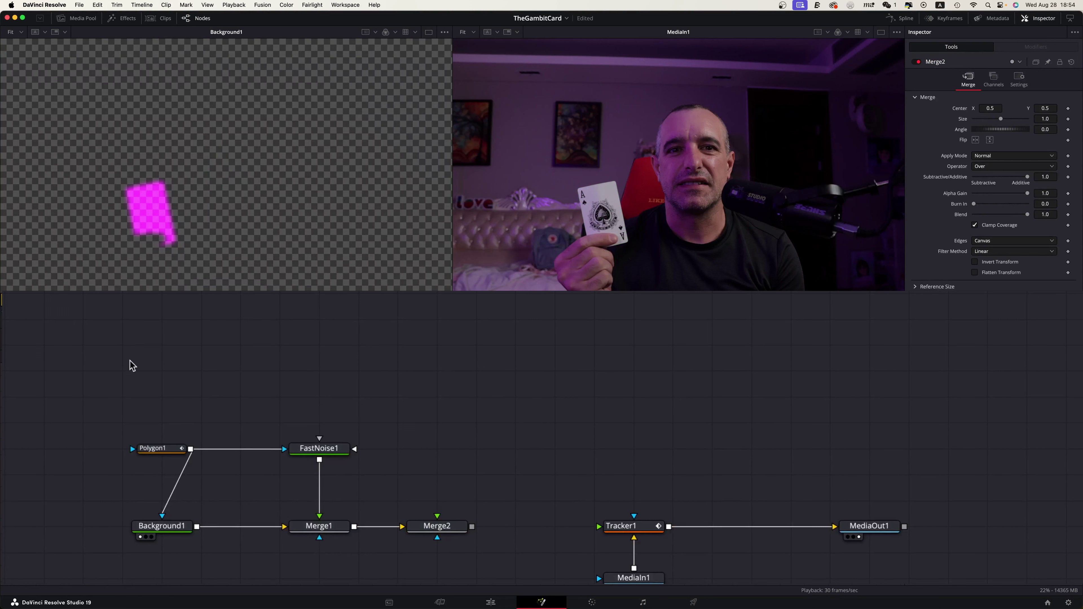
{"action": "left_click_drag", "start_coordinate": [135, 344], "coordinate": [462, 478]}
{"action": "key", "text": "super+z"}
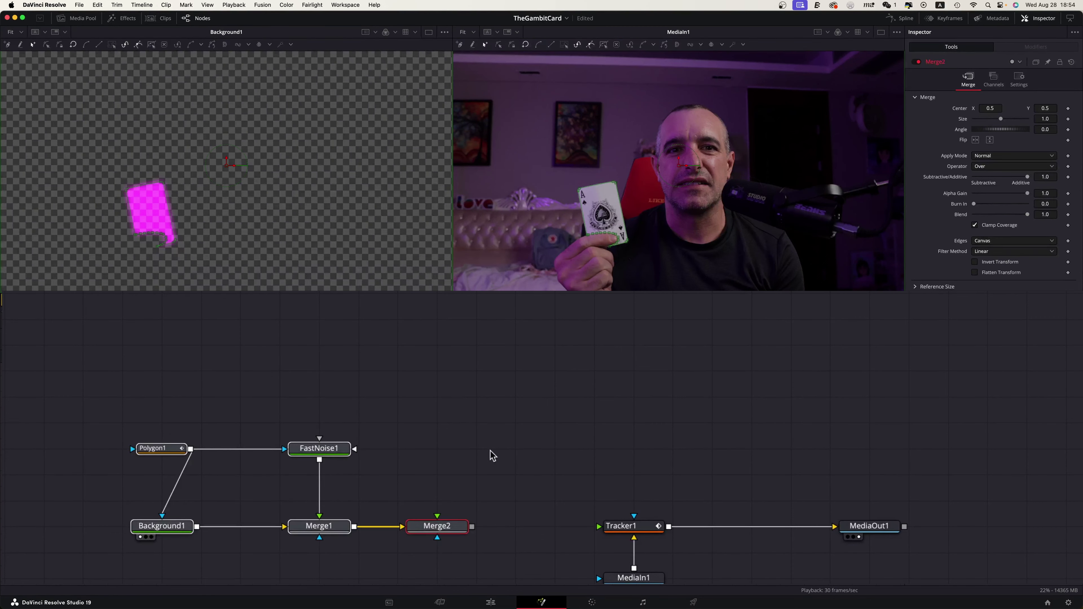
{"action": "mouse_move", "coordinate": [443, 526]}
{"action": "left_mouse_down"}
{"action": "mouse_move", "coordinate": [486, 346]}
{"action": "mouse_move", "coordinate": [484, 394]}
{"action": "mouse_move", "coordinate": [442, 370]}
{"action": "mouse_move", "coordinate": [444, 525]}
{"action": "left_mouse_up"}
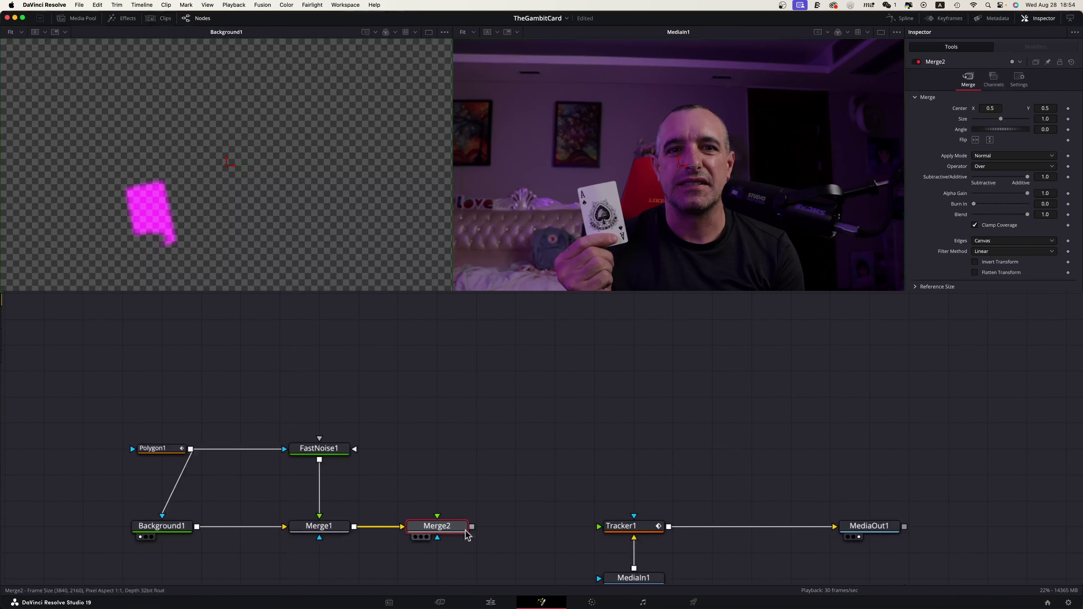
Connect Merge2's output to Tracker1's foreground input and go to frame 80, where the tracking starts.
{"action": "left_click_drag", "start_coordinate": [474, 529], "coordinate": [630, 525]}
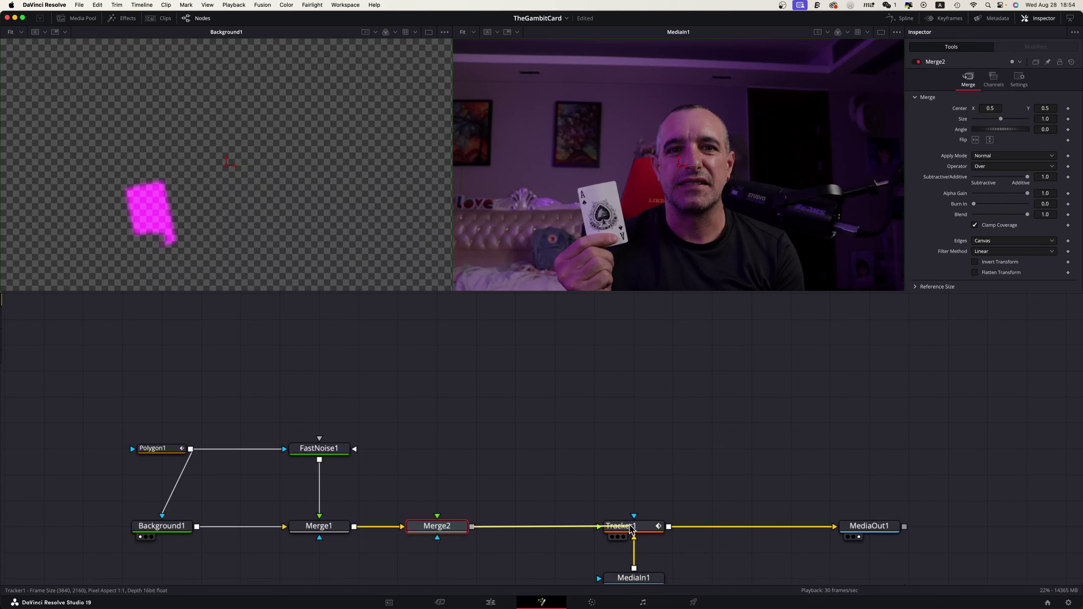
{"action": "left_click_drag", "start_coordinate": [630, 525], "coordinate": [629, 525]}
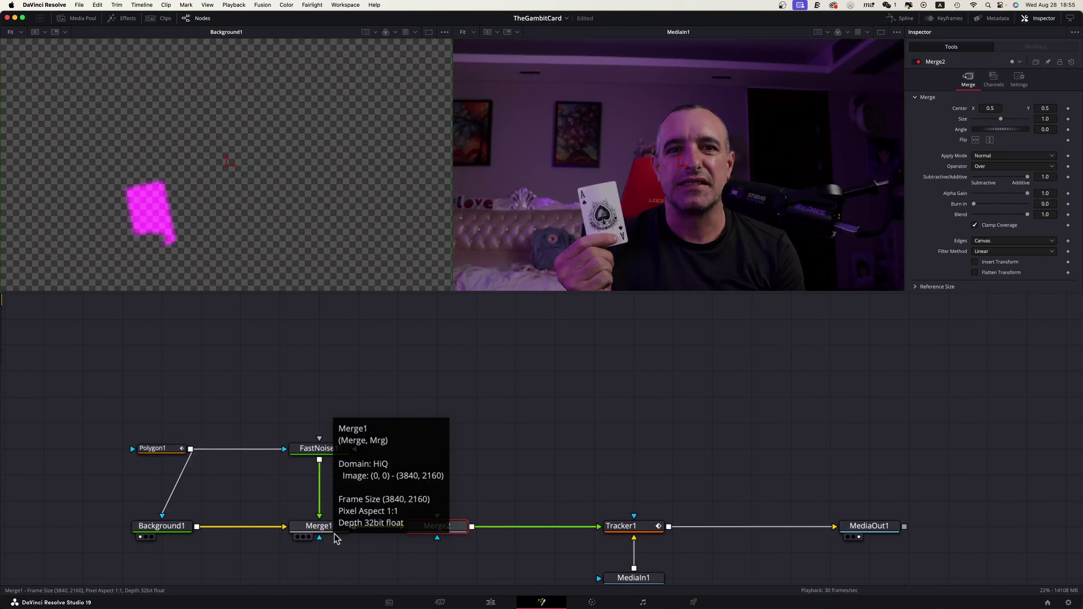
{"action": "left_click", "coordinate": [644, 531]}
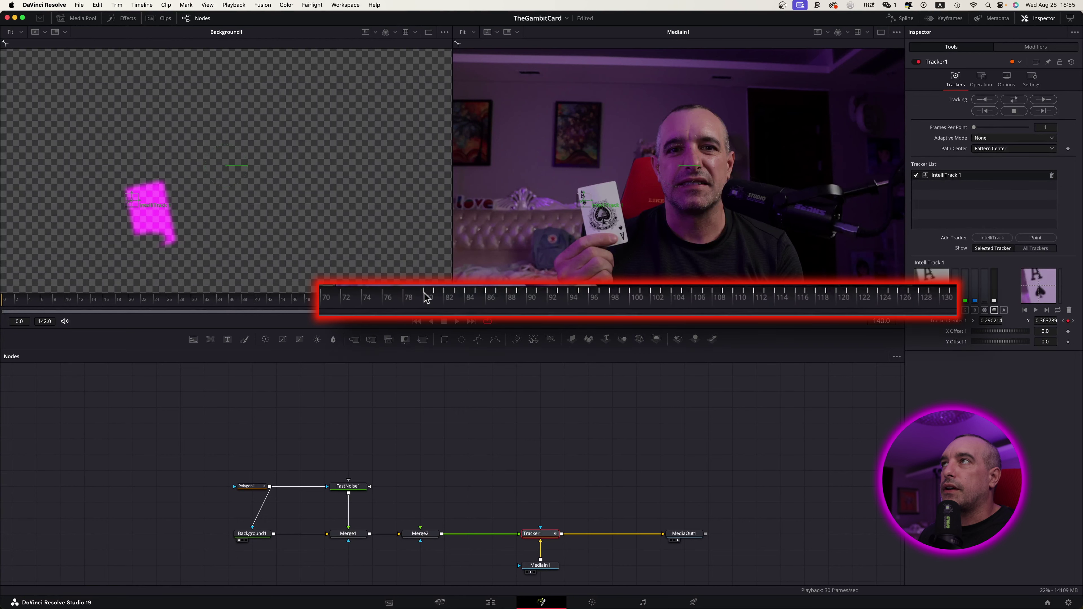
{"action": "left_click", "coordinate": [430, 294]}
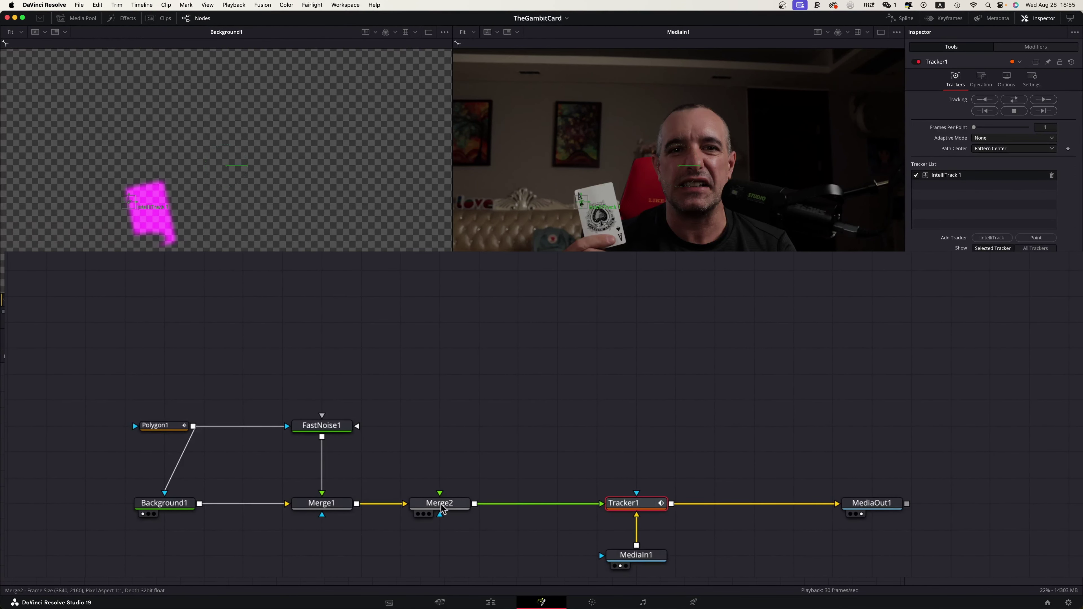
Connect Merge2's Center to the Position of Tracker1IntelliTrack1Path.
{"action": "left_click", "coordinate": [431, 504]}
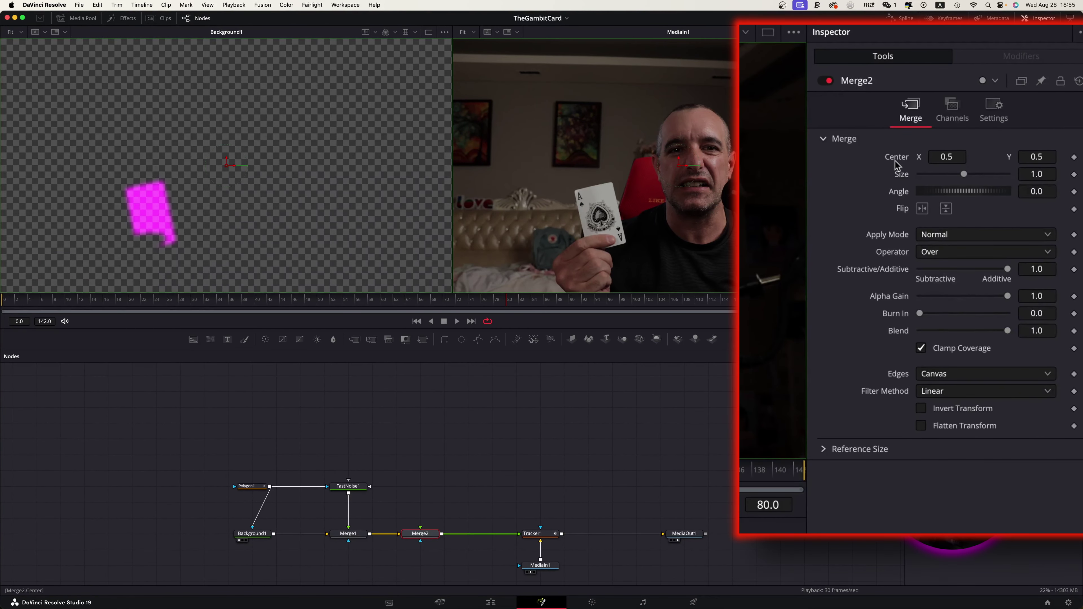
{"action": "right_click", "coordinate": [896, 165]}
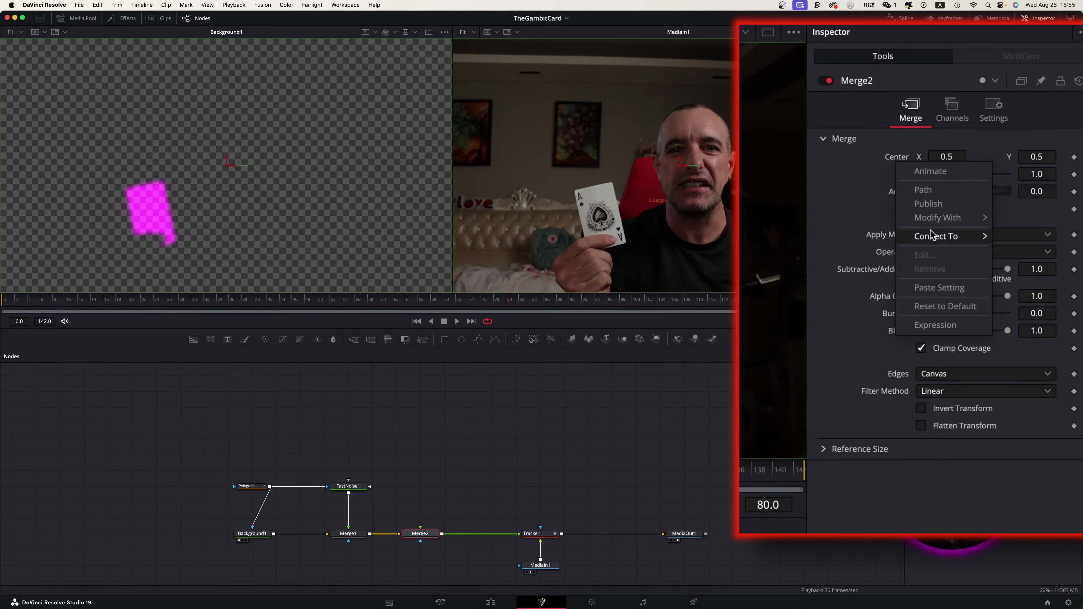
{"action": "mouse_move", "coordinate": [932, 235]}
{"action": "mouse_move", "coordinate": [839, 238]}
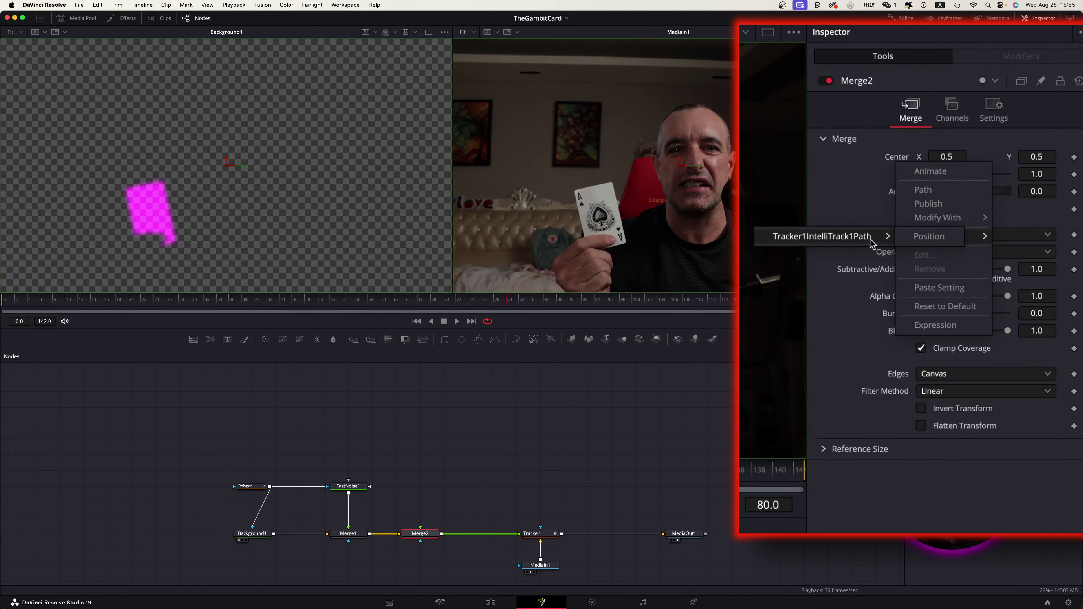
{"action": "left_click", "coordinate": [928, 237]}
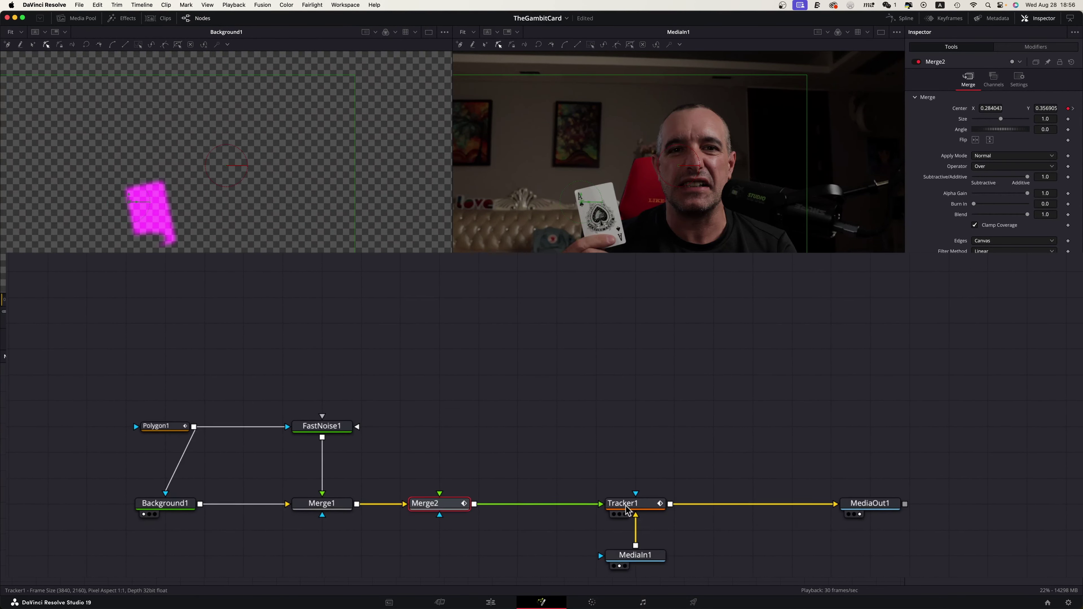
Set Tracker1's Operation to Match Move.
{"action": "left_click", "coordinate": [628, 510]}
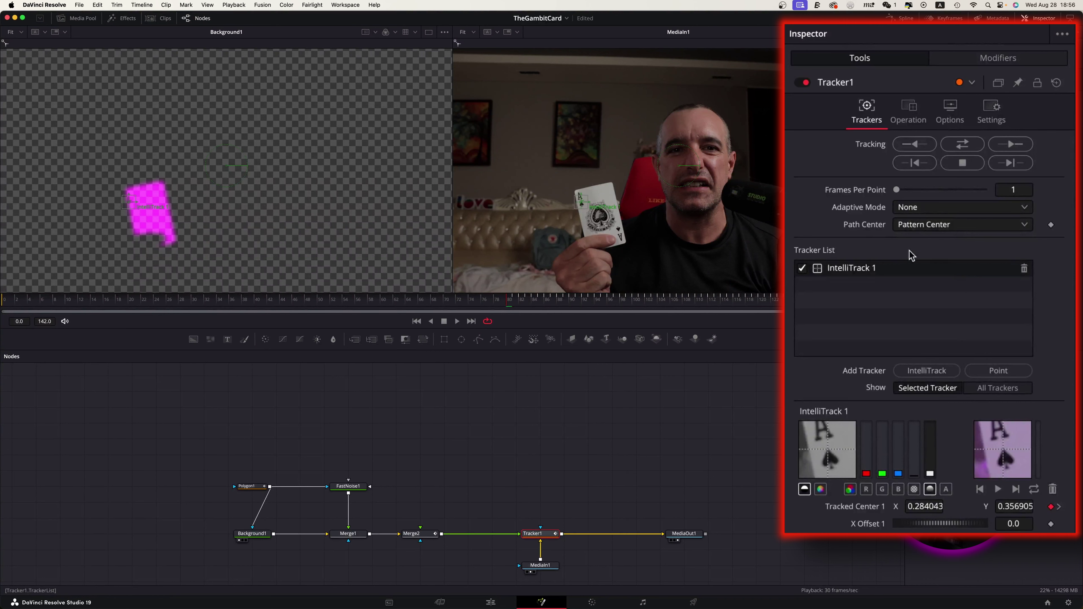
{"action": "left_click", "coordinate": [908, 113]}
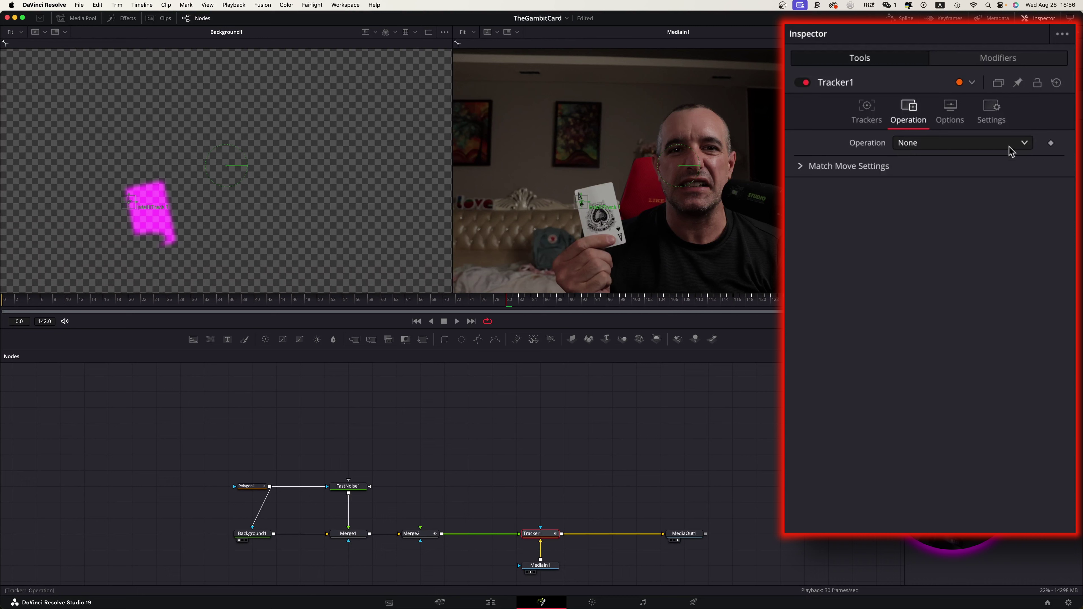
{"action": "left_click", "coordinate": [1024, 146]}
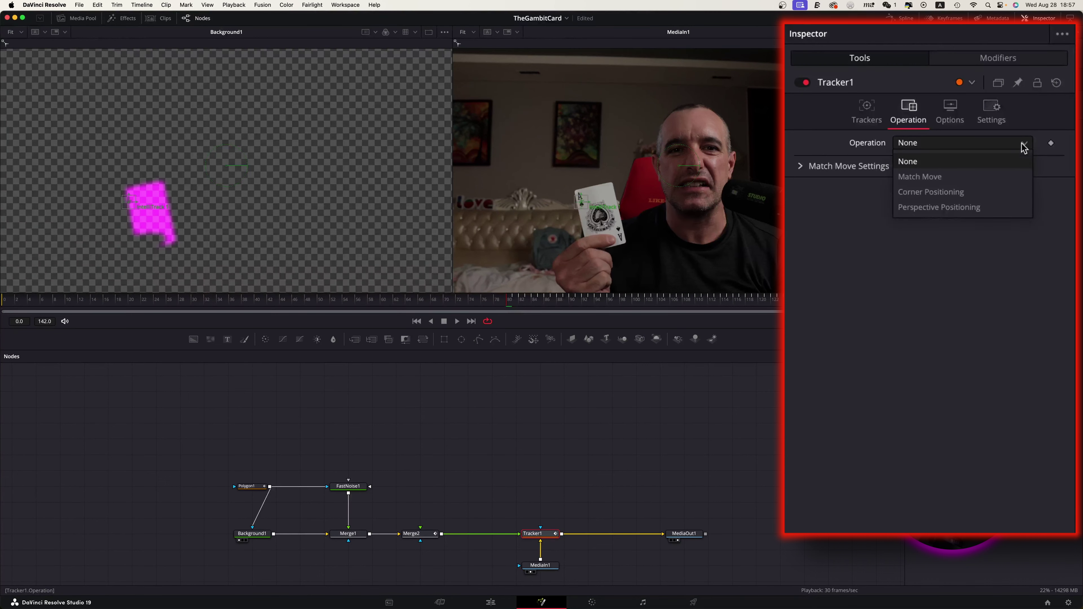
{"action": "left_click", "coordinate": [939, 176]}
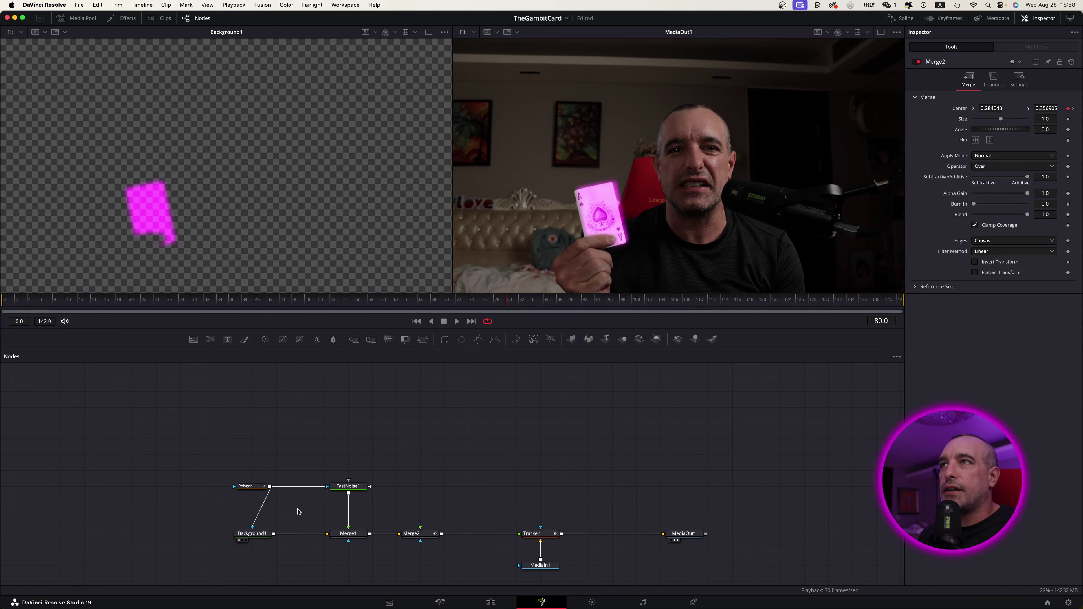
Check Polygon1's shape keyframe on the last frame, return to frame 80 and remove the Polygon1Polyline shape animation.
{"action": "left_click", "coordinate": [250, 486]}
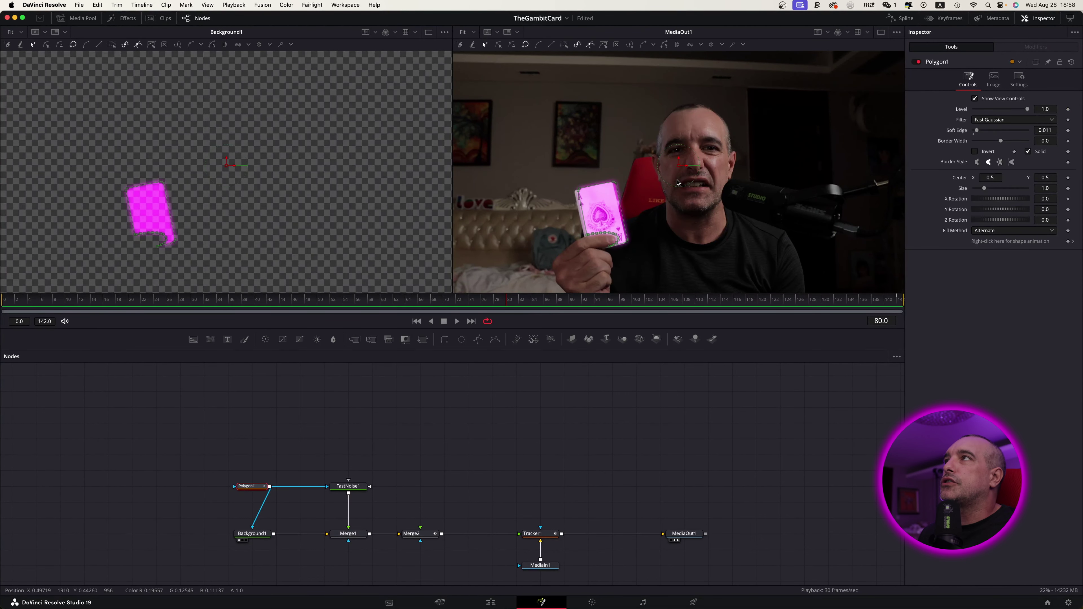
{"action": "key", "text": "End"}
{"action": "left_click", "coordinate": [1069, 241]}
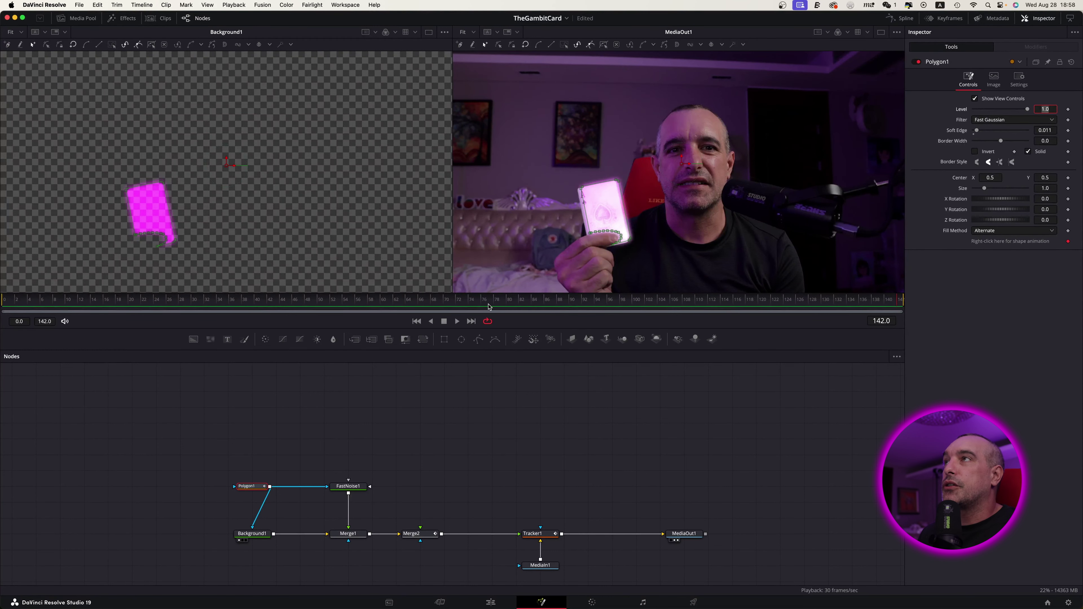
{"action": "left_click", "coordinate": [509, 302]}
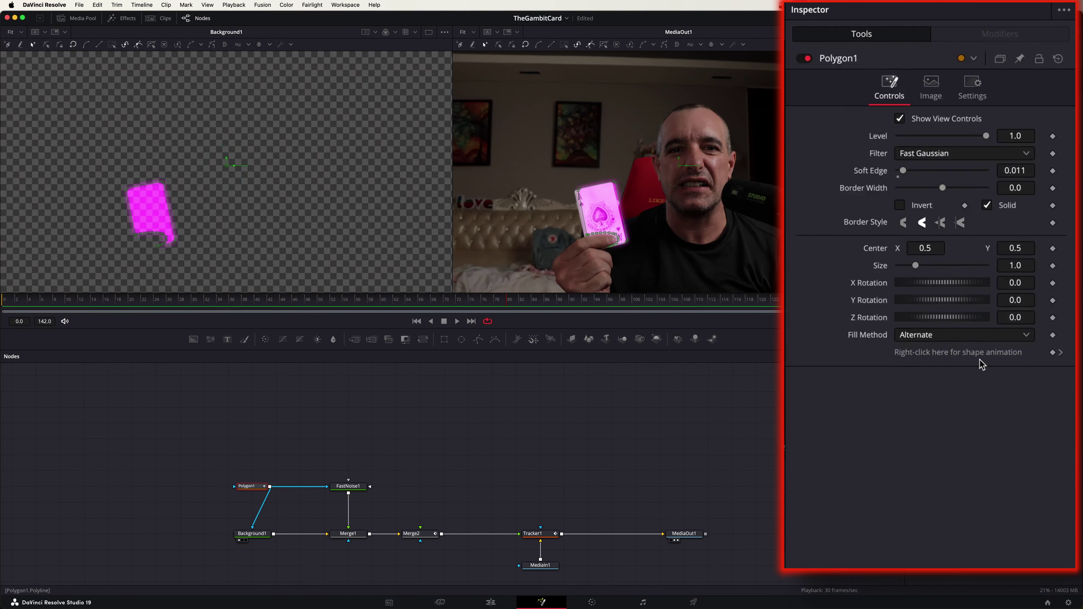
{"action": "right_click", "coordinate": [977, 361]}
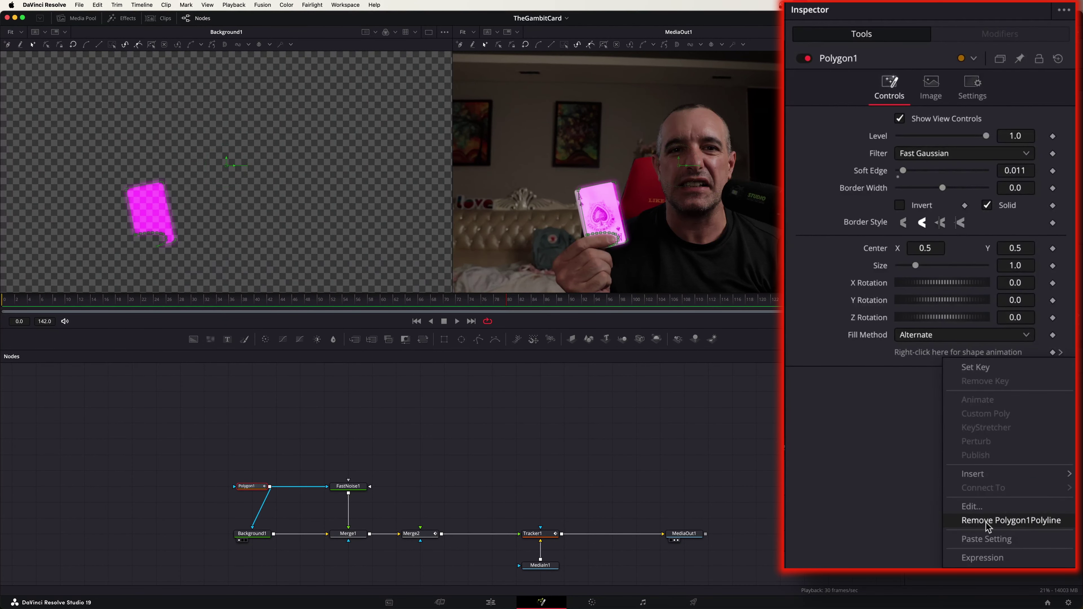
{"action": "left_click", "coordinate": [1016, 525]}
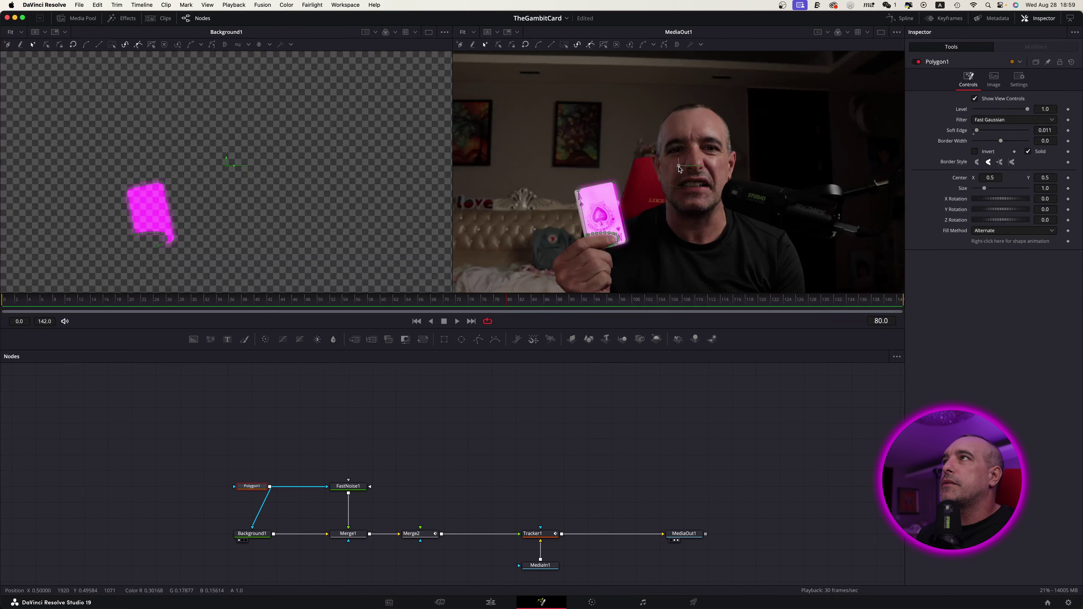
Fine-tune Polygon1 over the card with Center 0.492446, 0.498344, Z Rotation 1.0 and Soft Edge 0.0126.
{"action": "left_click_drag", "start_coordinate": [679, 169], "coordinate": [677, 171]}
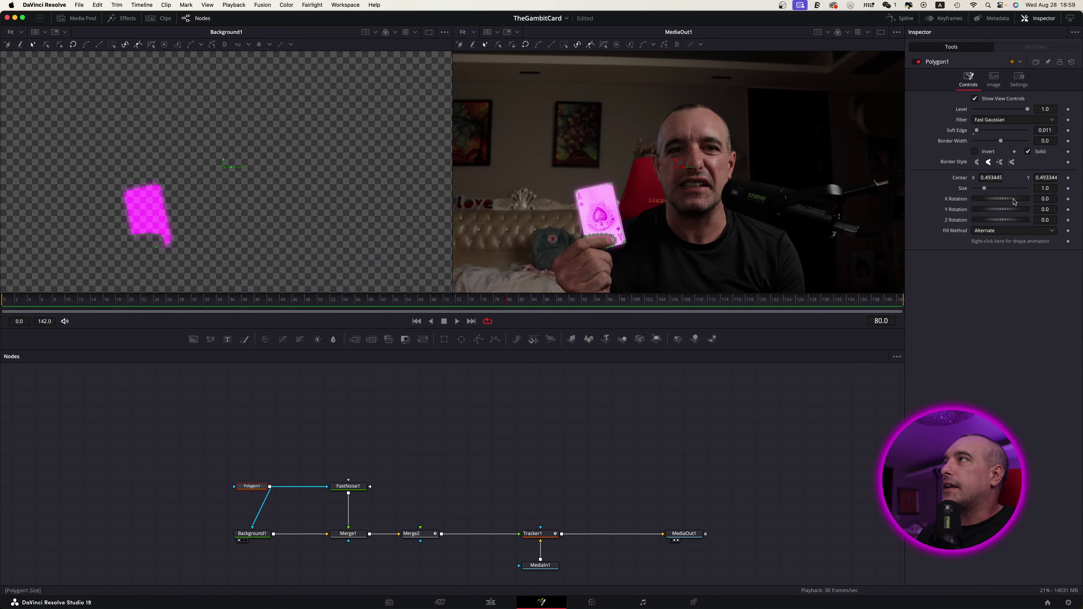
{"action": "left_click_drag", "start_coordinate": [1004, 222], "coordinate": [1007, 222]}
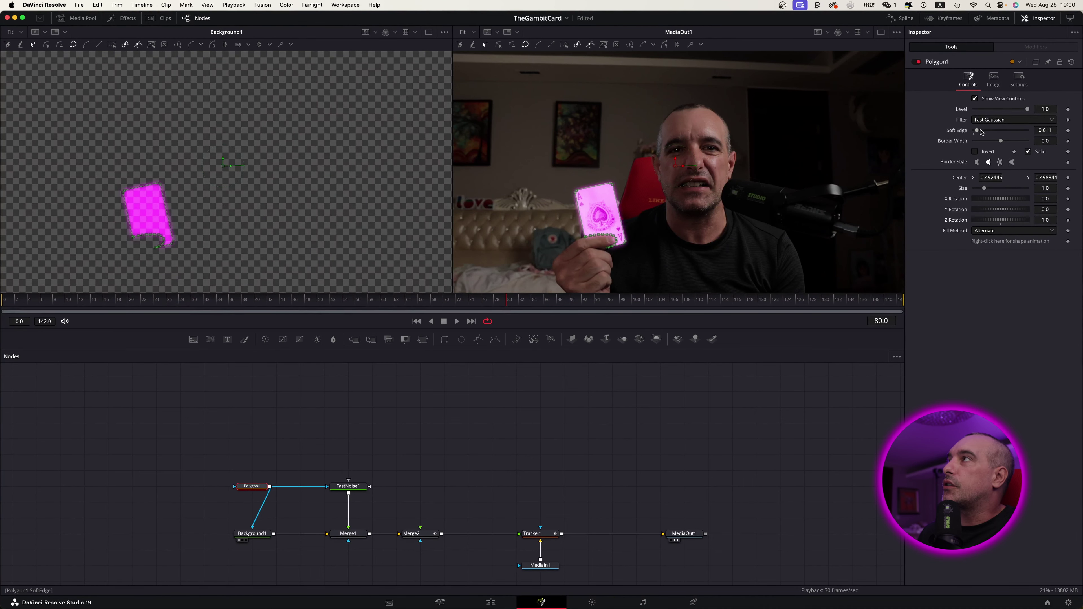
{"action": "mouse_move", "coordinate": [979, 132]}
{"action": "left_mouse_down"}
{"action": "mouse_move", "coordinate": [997, 145]}
{"action": "mouse_move", "coordinate": [978, 148]}
{"action": "left_mouse_up"}
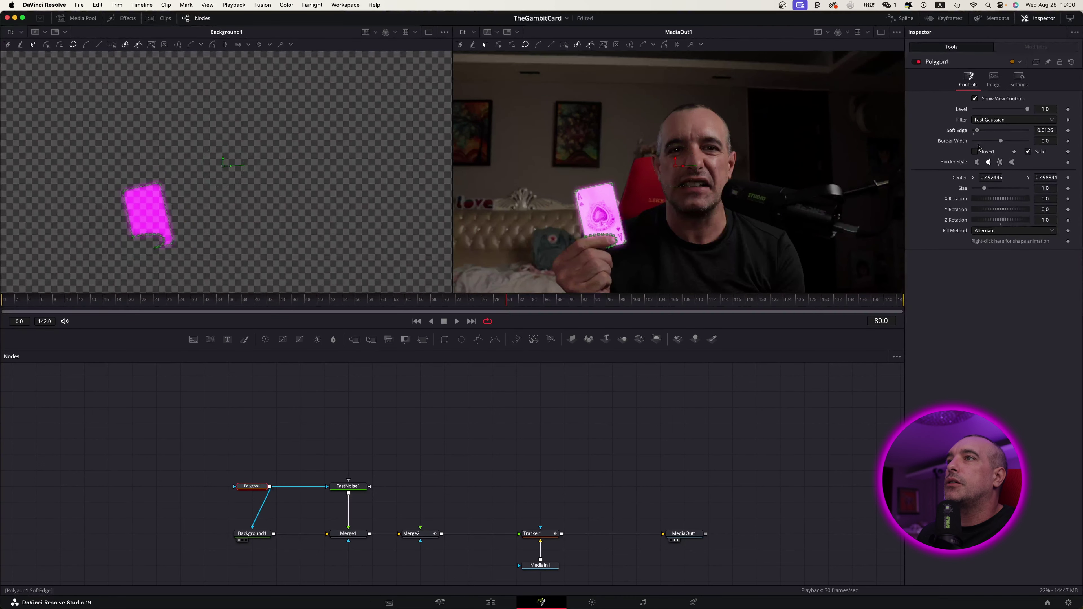
Play the composition from the first frame to check the card effect, and return to frame 80.
{"action": "left_click", "coordinate": [2, 313]}
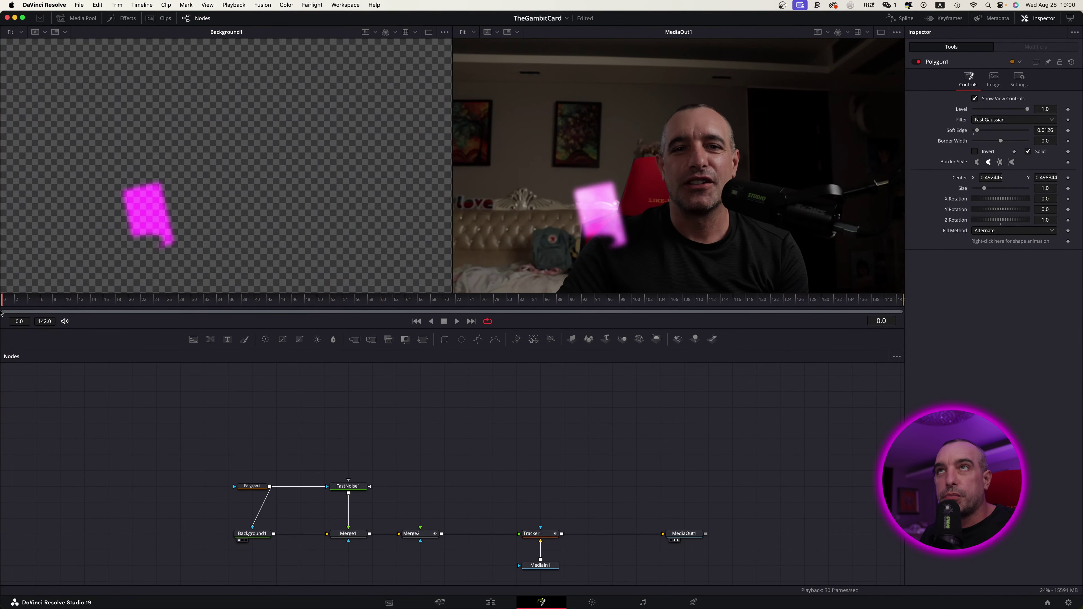
{"action": "key", "text": "space"}
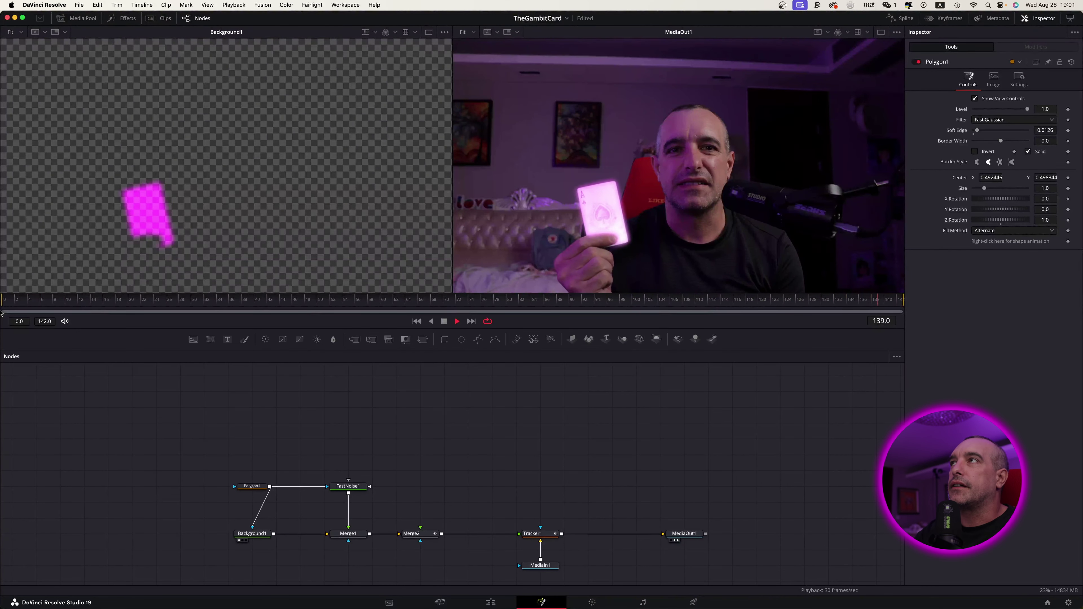
{"action": "key", "text": "space"}
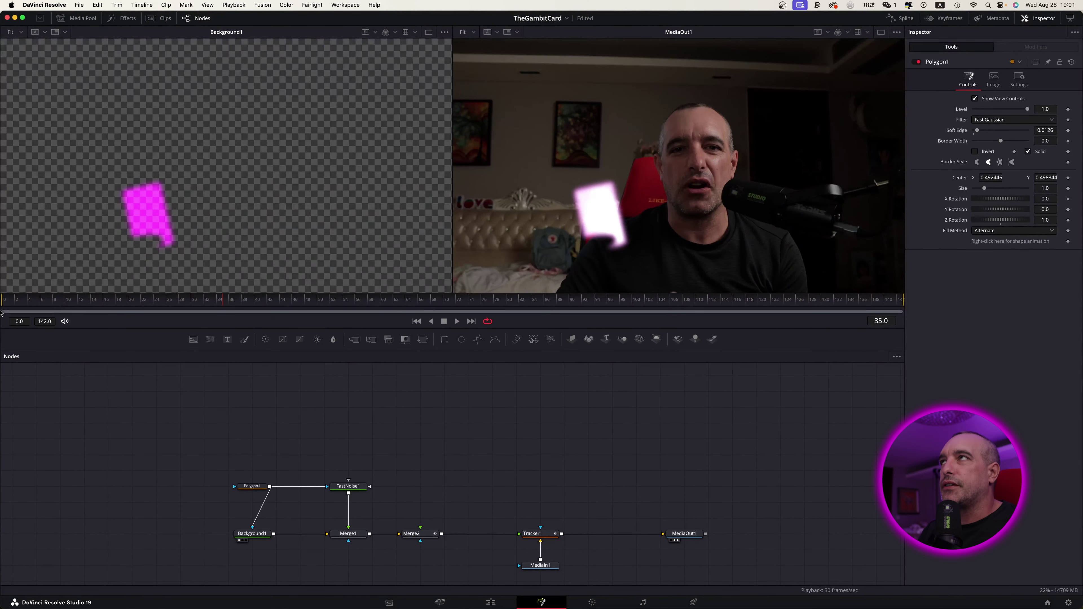
{"action": "left_click", "coordinate": [509, 311]}
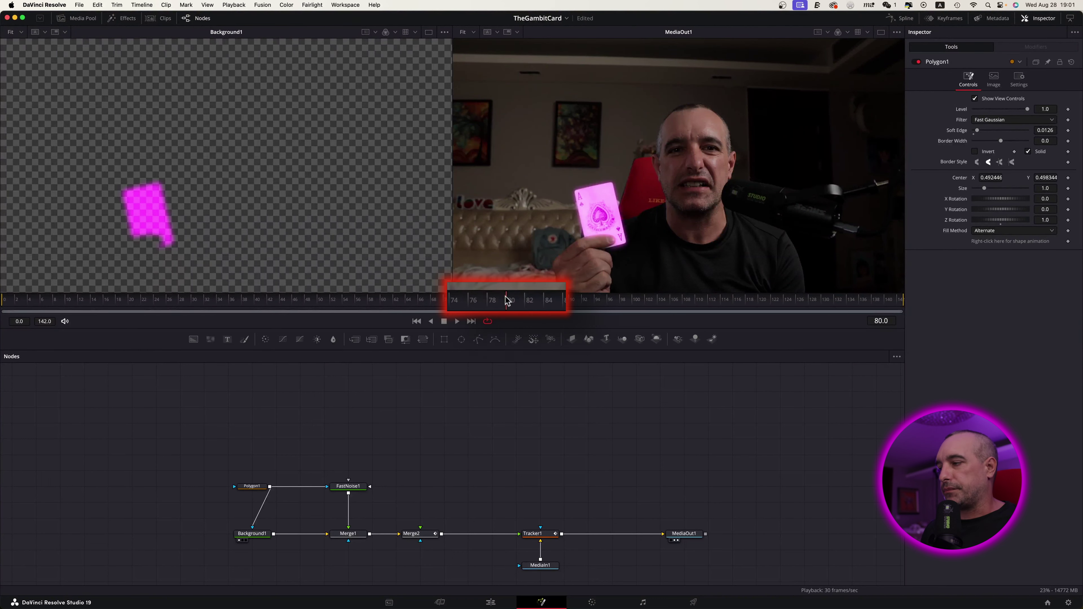
Move the effect nodes up to Merge2 away from Tracker1 and insert a new Merge node on the connection between Merge2 and Tracker1.
{"action": "left_click_drag", "start_coordinate": [443, 429], "coordinate": [258, 562]}
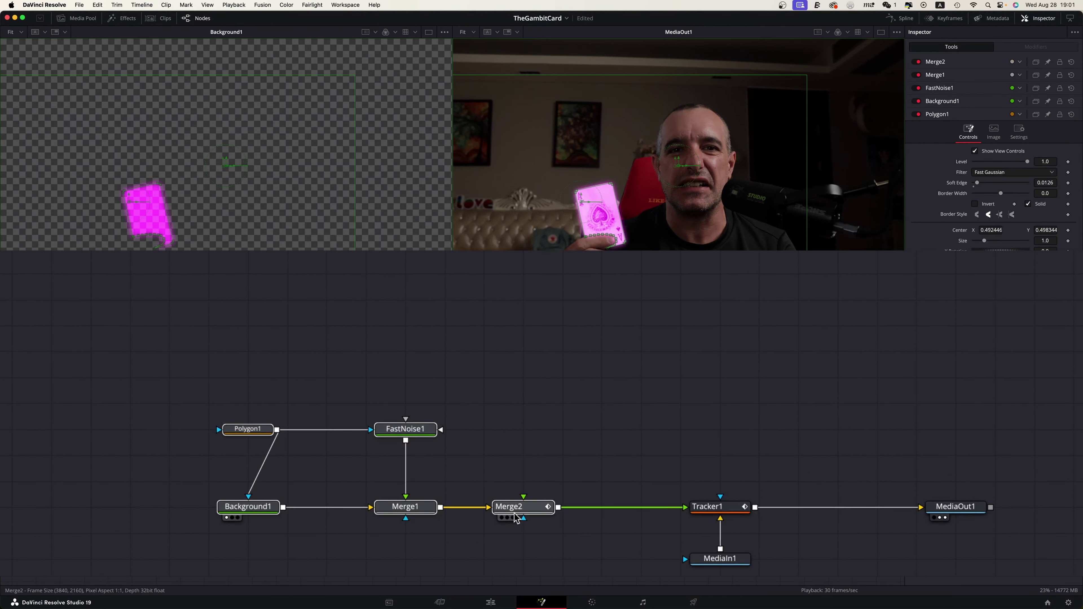
{"action": "left_click_drag", "start_coordinate": [512, 514], "coordinate": [357, 517]}
{"action": "left_click", "coordinate": [518, 478]}
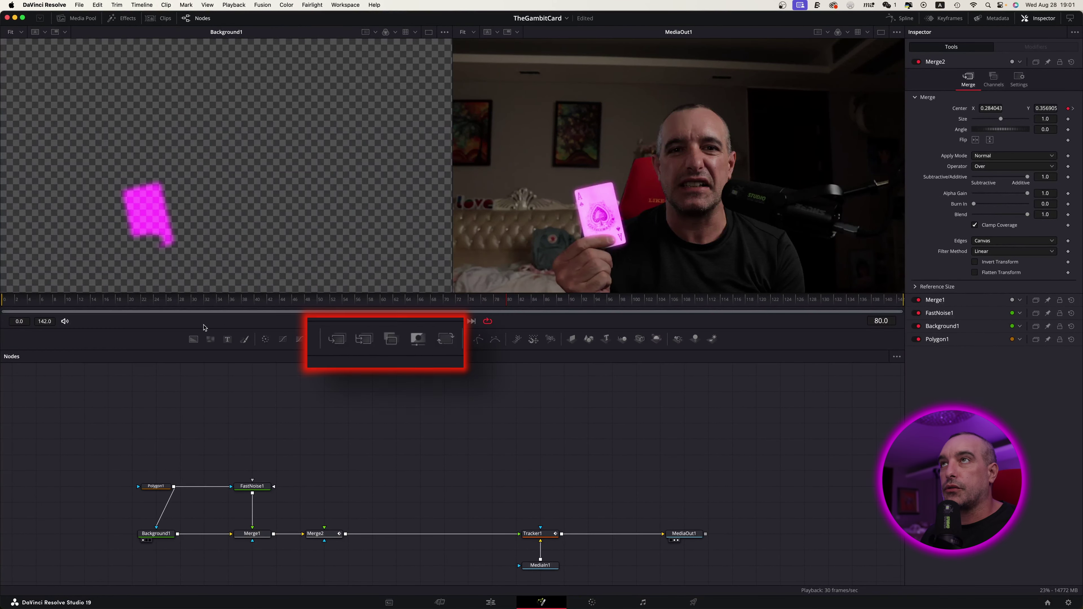
{"action": "left_click", "coordinate": [334, 360]}
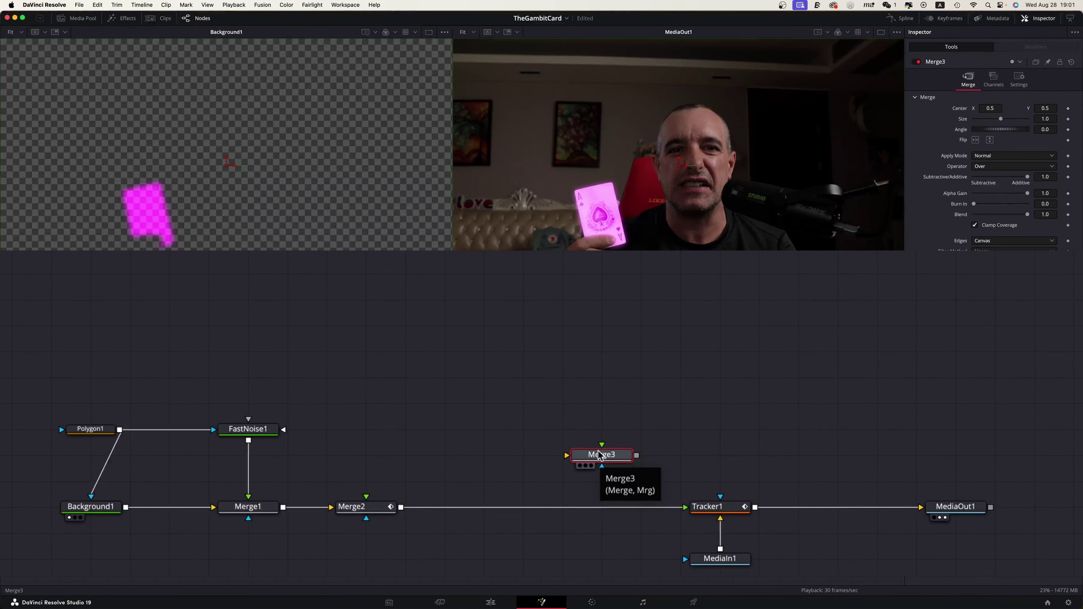
{"action": "left_click_drag", "start_coordinate": [600, 455], "coordinate": [569, 517]}
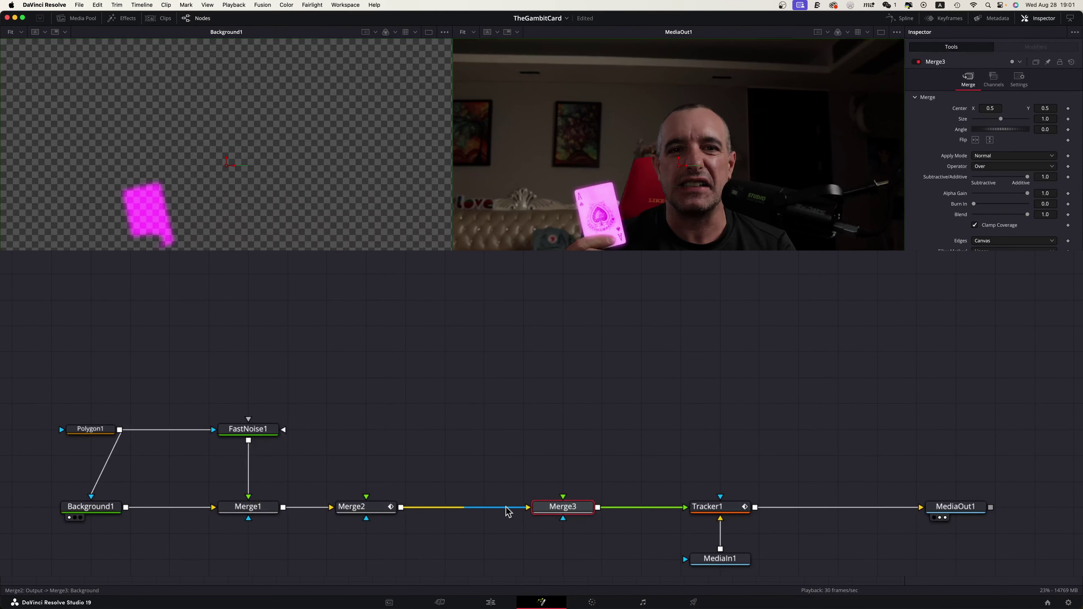
Rewire Merge3 so MediaIn1 feeds its background and Merge2 feeds its foreground.
{"action": "left_click", "coordinate": [495, 508]}
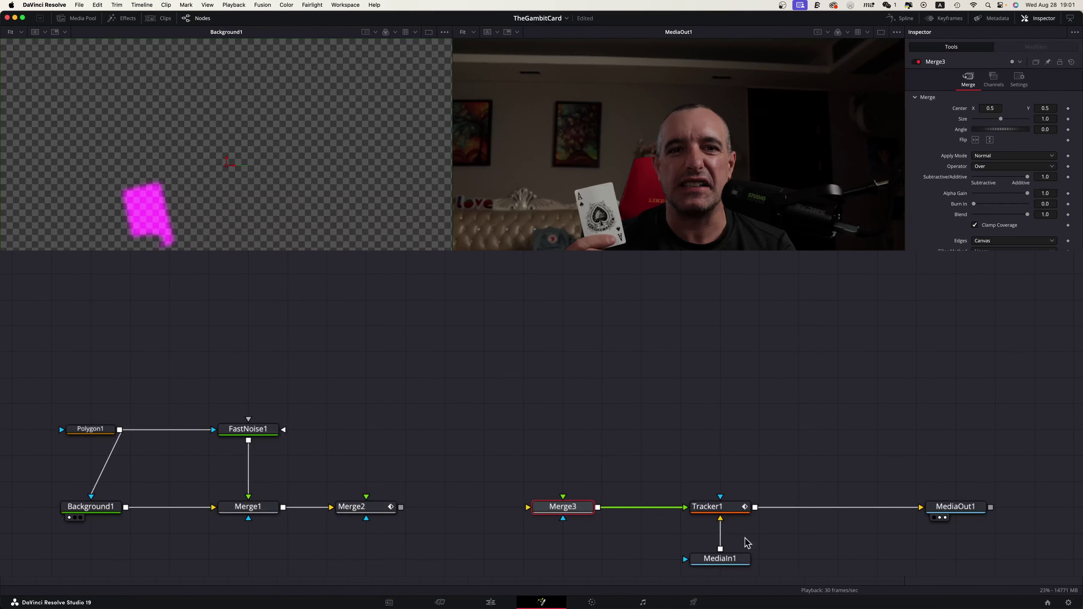
{"action": "left_click_drag", "start_coordinate": [720, 550], "coordinate": [537, 520]}
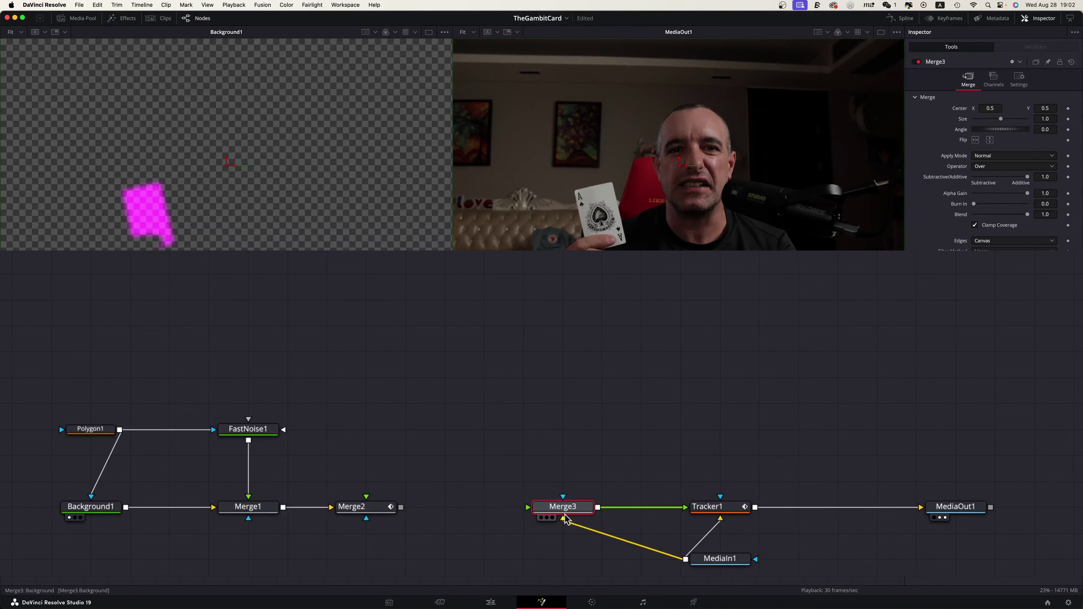
{"action": "left_click_drag", "start_coordinate": [735, 561], "coordinate": [576, 579]}
{"action": "left_click", "coordinate": [576, 579]}
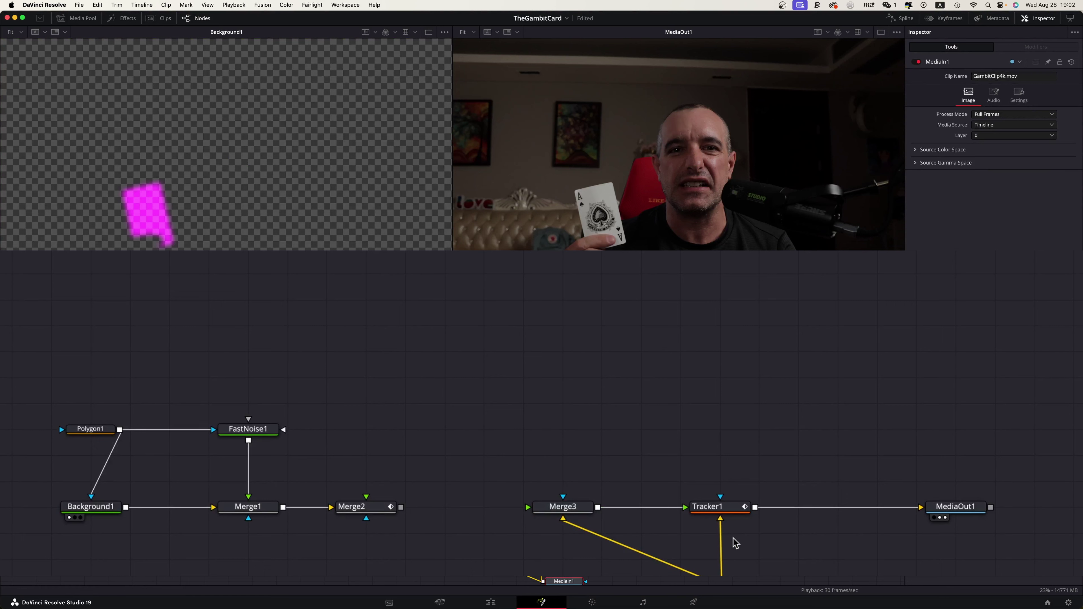
{"action": "left_click_drag", "start_coordinate": [400, 507], "coordinate": [528, 513]}
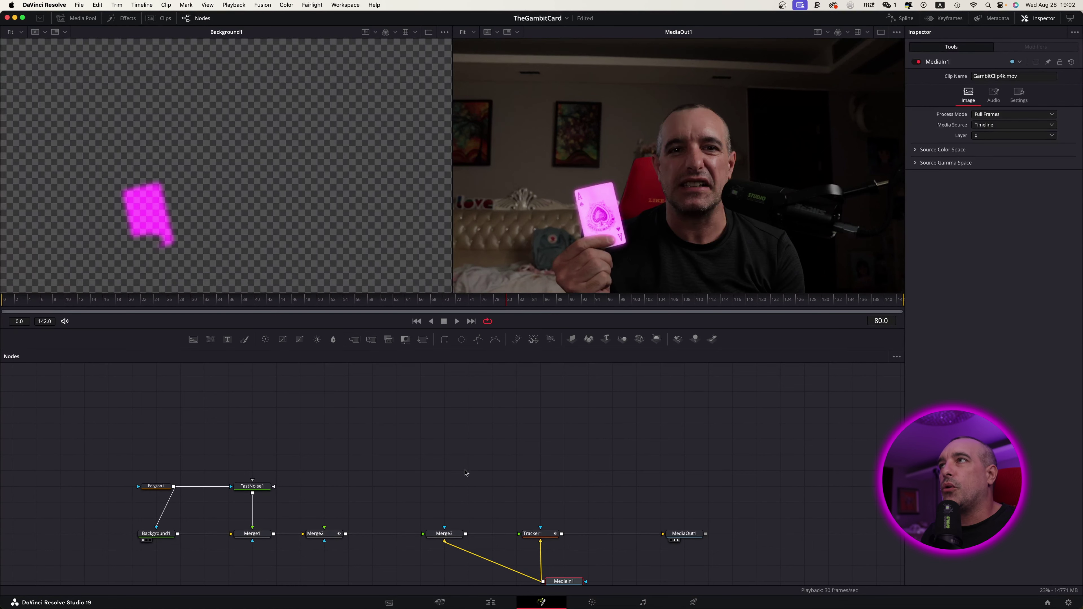
Add a Polygon mask to Merge3 and draw a closed shape around the hand and card with generous margin.
{"action": "left_click", "coordinate": [484, 341]}
{"action": "left_click_drag", "start_coordinate": [548, 411], "coordinate": [563, 495]}
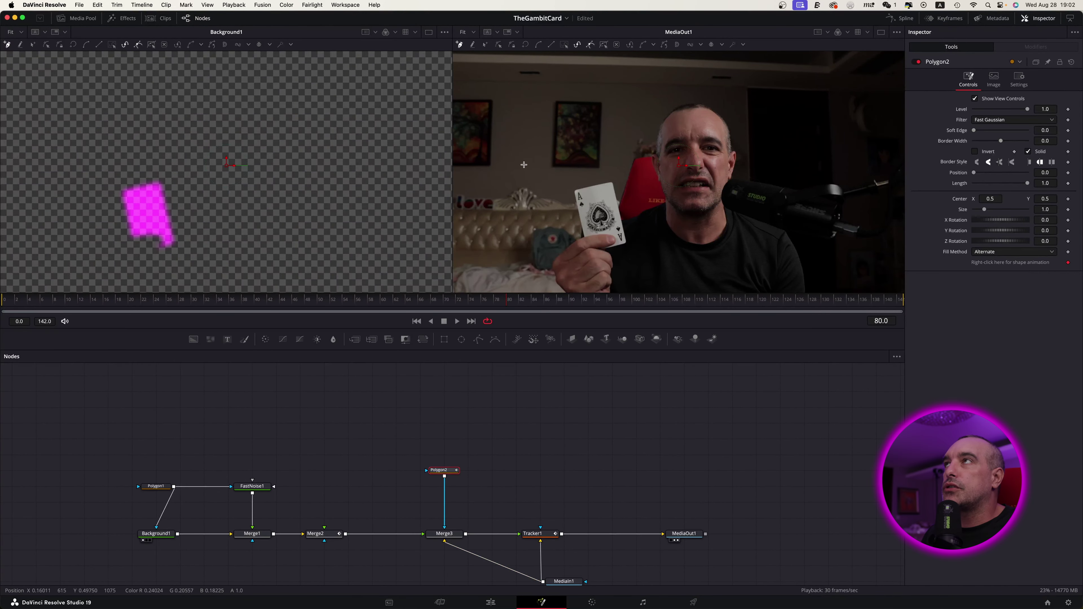
{"action": "left_click", "coordinate": [521, 168]}
{"action": "left_click", "coordinate": [544, 145]}
{"action": "left_click", "coordinate": [575, 134]}
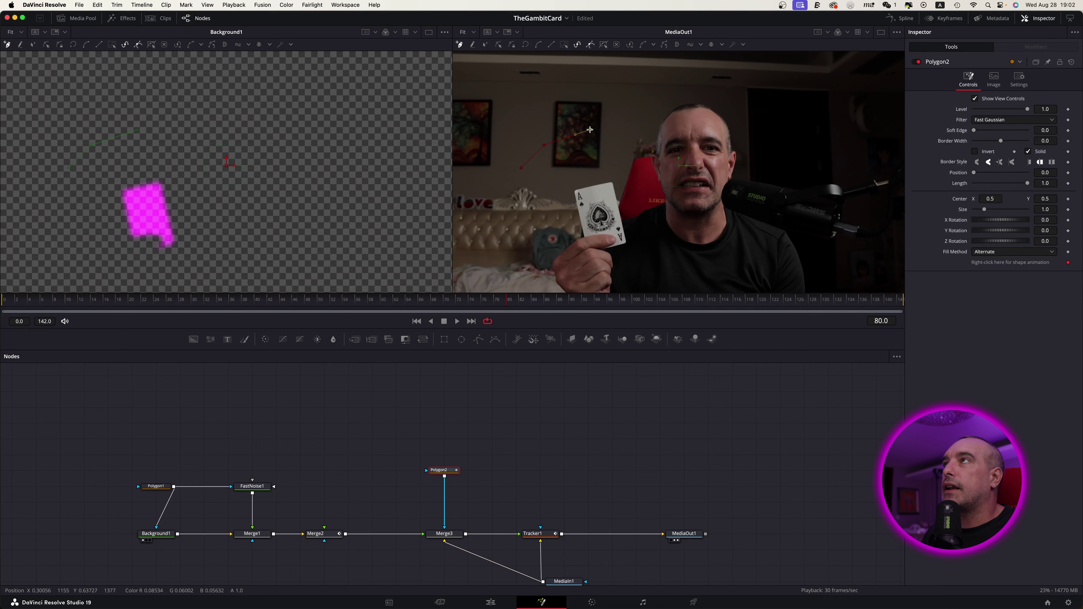
{"action": "left_click", "coordinate": [616, 134]}
{"action": "left_click", "coordinate": [676, 252]}
{"action": "left_click", "coordinate": [657, 272]}
{"action": "left_click", "coordinate": [582, 285]}
{"action": "left_click", "coordinate": [521, 168]}
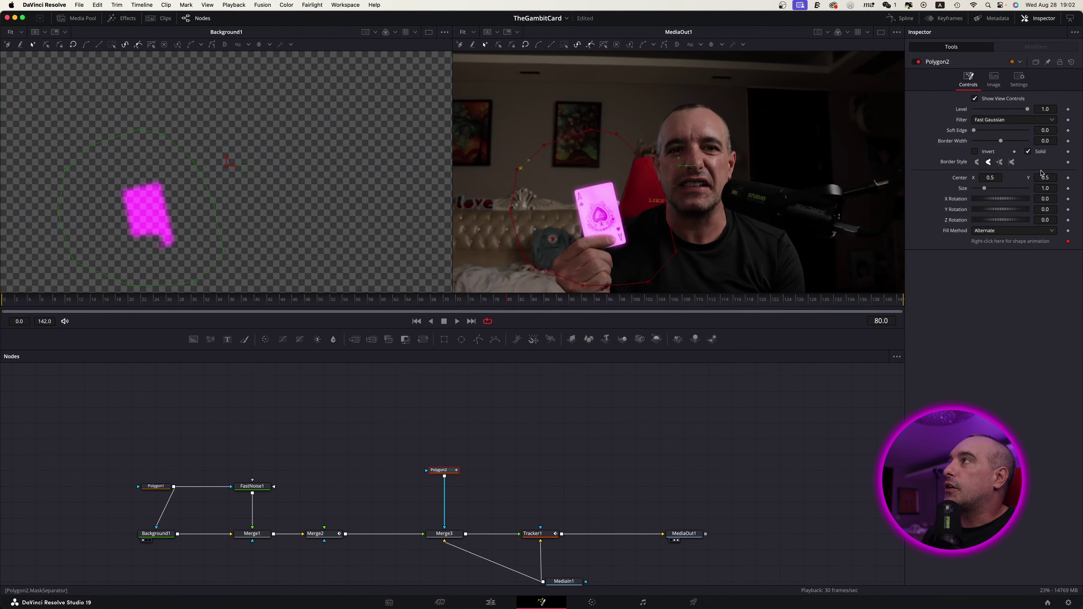
Try lowering Polygon2's Center Y to test how the mask reveals the card effect.
{"action": "mouse_move", "coordinate": [1047, 178]}
{"action": "left_mouse_down"}
{"action": "mouse_move", "coordinate": [1023, 177]}
{"action": "mouse_move", "coordinate": [1036, 178]}
{"action": "left_mouse_up"}
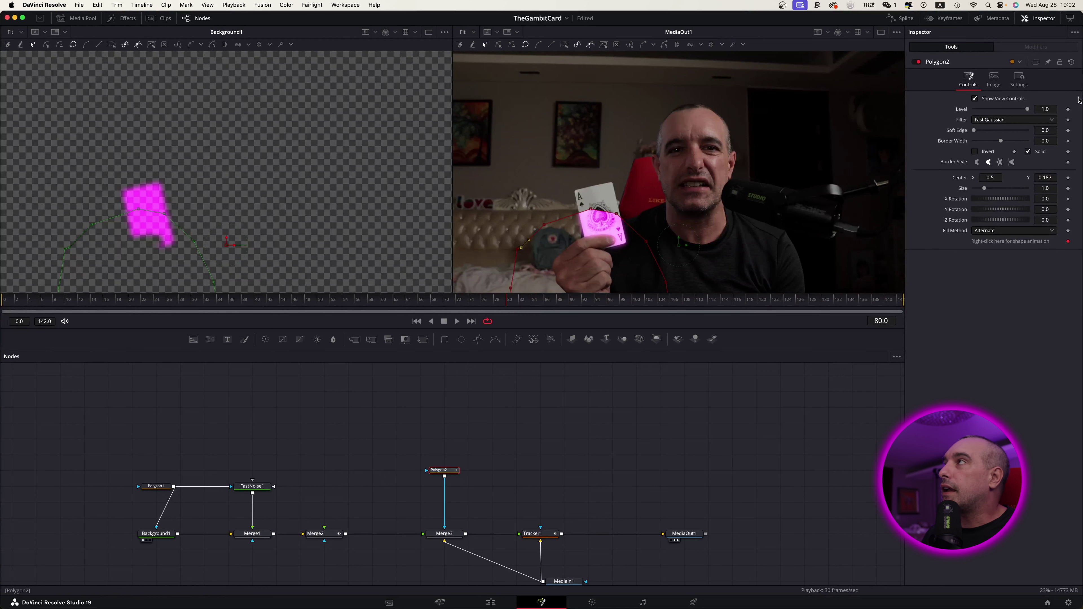
{"action": "left_click_drag", "start_coordinate": [976, 131], "coordinate": [995, 134]}
{"action": "mouse_move", "coordinate": [1052, 176]}
{"action": "left_mouse_down"}
{"action": "mouse_move", "coordinate": [1082, 175]}
{"action": "mouse_move", "coordinate": [1053, 175]}
{"action": "left_mouse_up"}
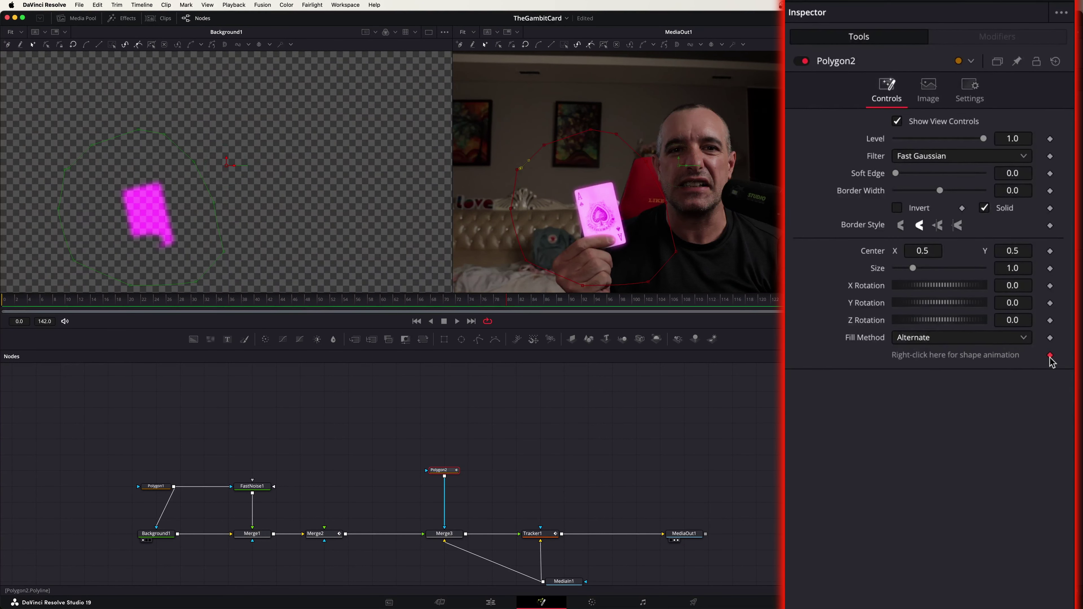
Remove the Polygon2Polyline shape animation from Polygon2.
{"action": "right_click", "coordinate": [968, 357]}
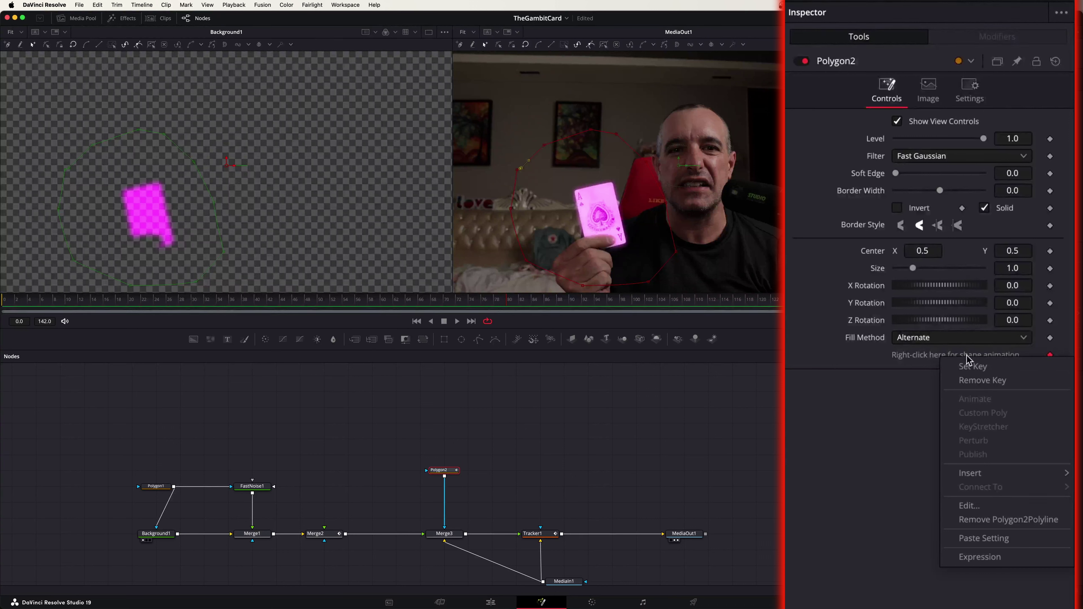
{"action": "left_click", "coordinate": [996, 519]}
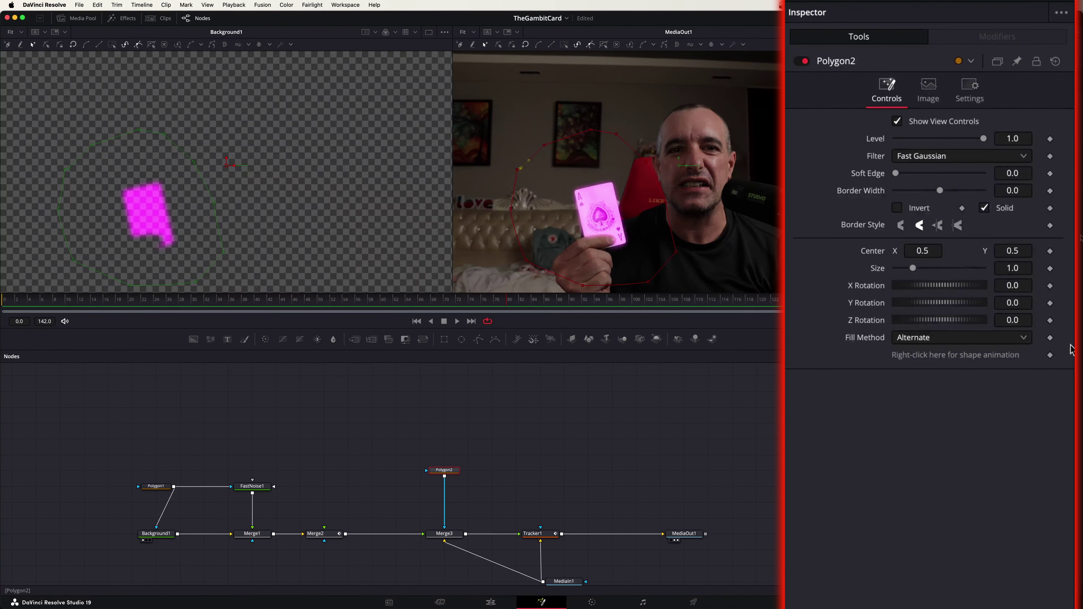
Keyframe Polygon2's Center at 0.5, 0.5 on frame 80 and set its Y to -0.068 on frame 74.
{"action": "left_click", "coordinate": [1050, 252]}
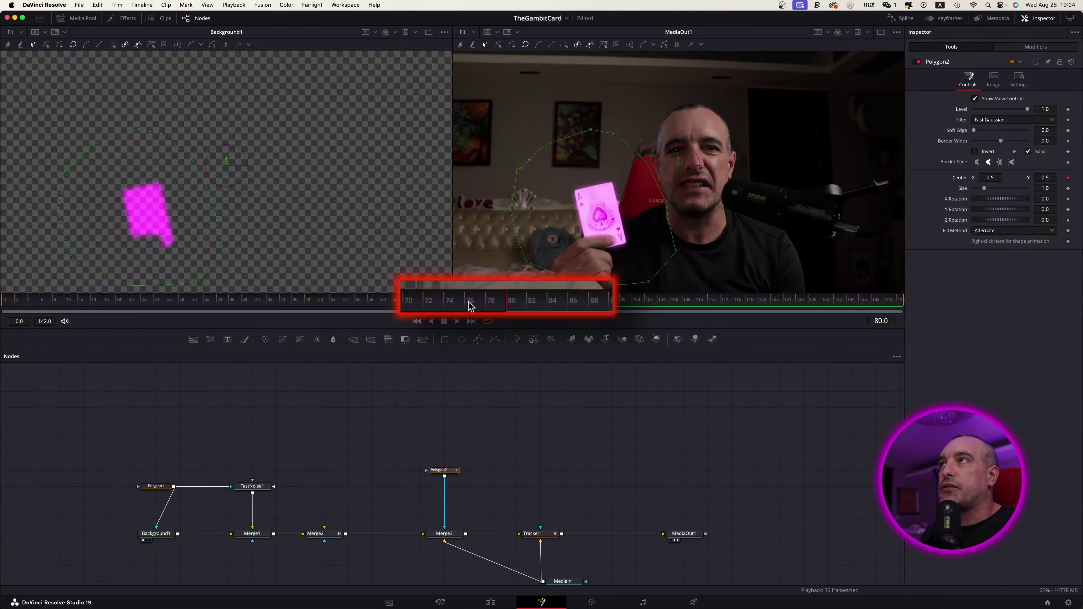
{"action": "left_click", "coordinate": [444, 307]}
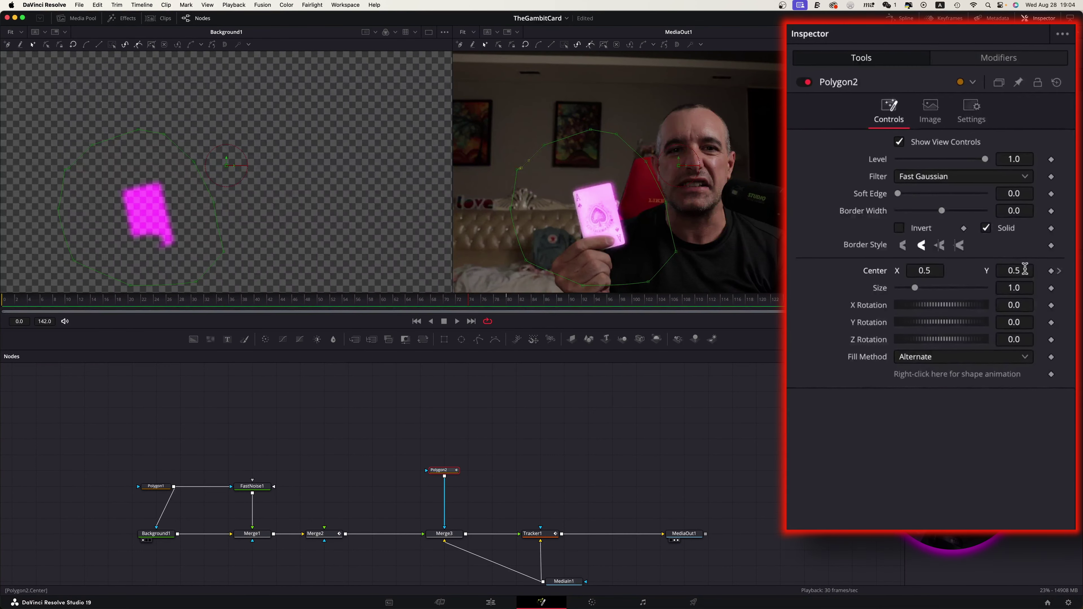
{"action": "left_click_drag", "start_coordinate": [1015, 273], "coordinate": [955, 272]}
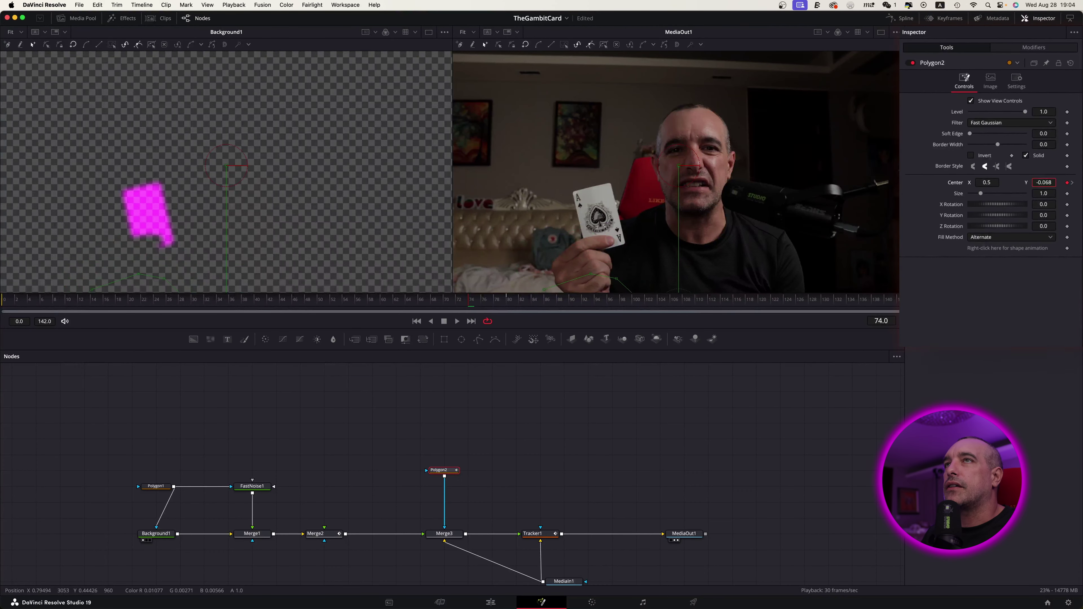
Play from frame 47 and step through the frames around 74 to 96 to check the mask reveal, ending on frame 80.
{"action": "left_click", "coordinate": [304, 302]}
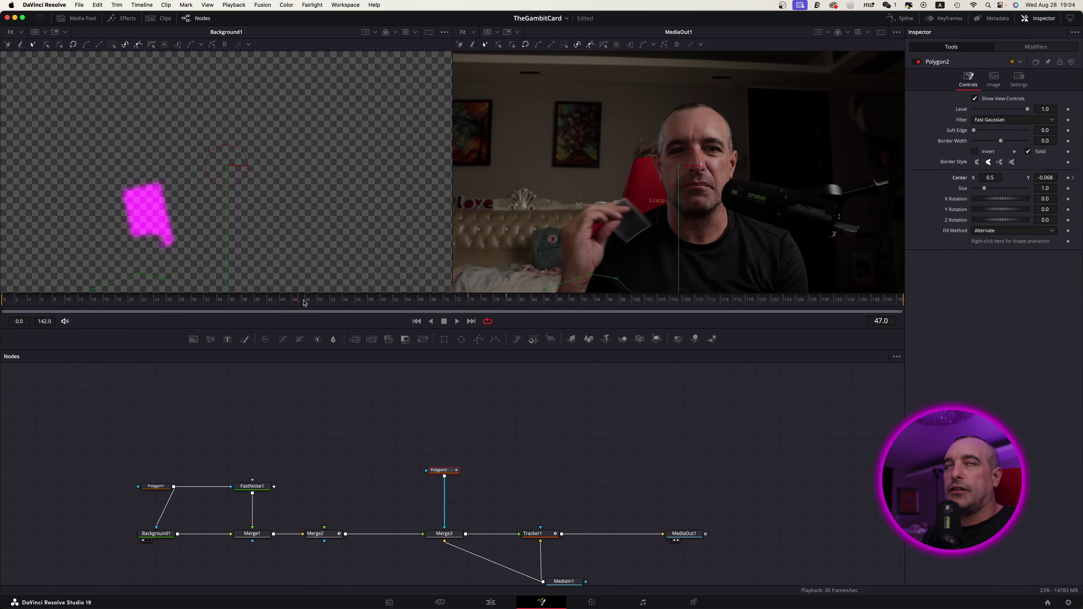
{"action": "key", "text": "space"}
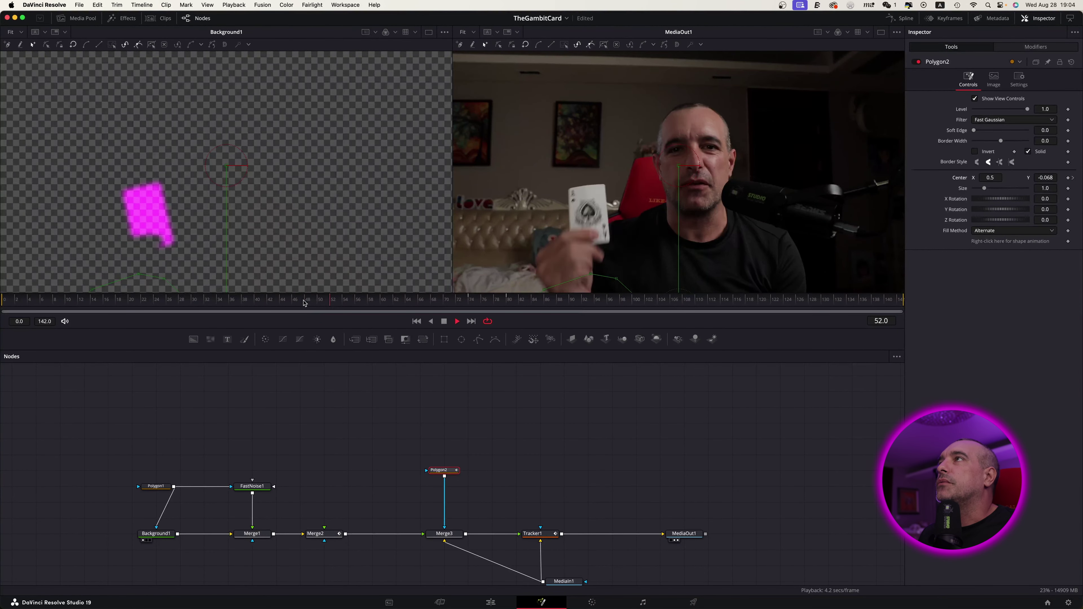
{"action": "key", "text": "space"}
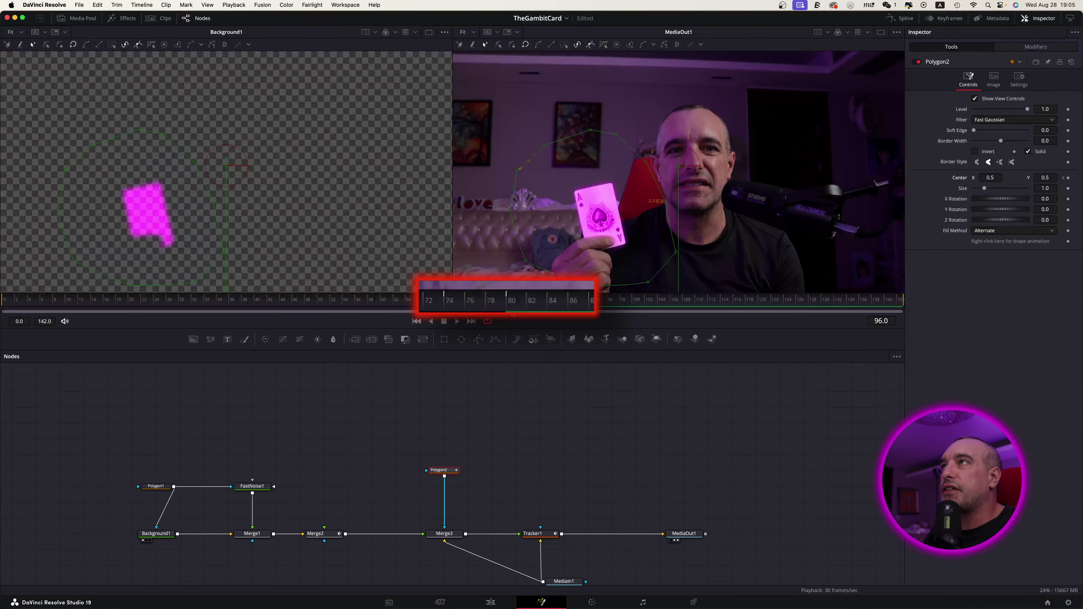
{"action": "left_click", "coordinate": [498, 306]}
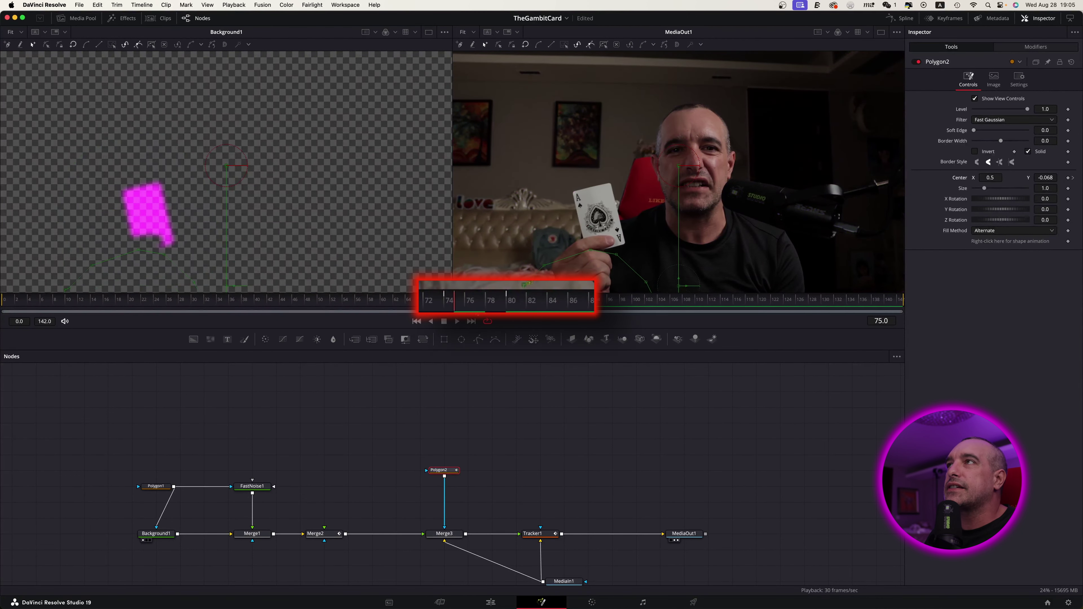
{"action": "left_click_drag", "start_coordinate": [501, 316], "coordinate": [613, 321]}
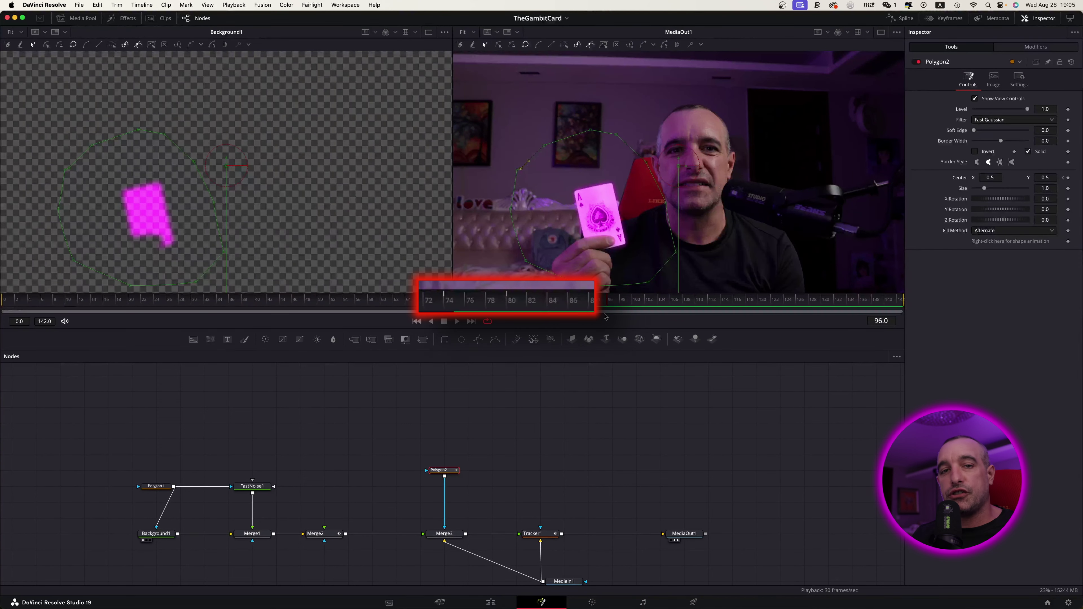
{"action": "left_click", "coordinate": [510, 304]}
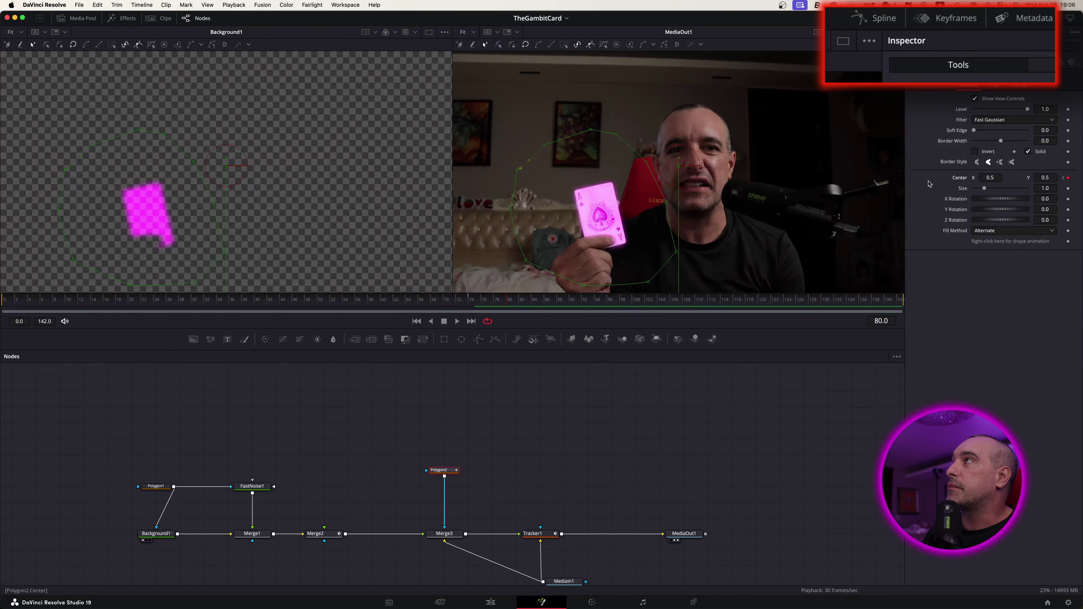
Open the Keyframes editor beside the nodes and select Polygon2 to show its keyframe track.
{"action": "left_click", "coordinate": [958, 22]}
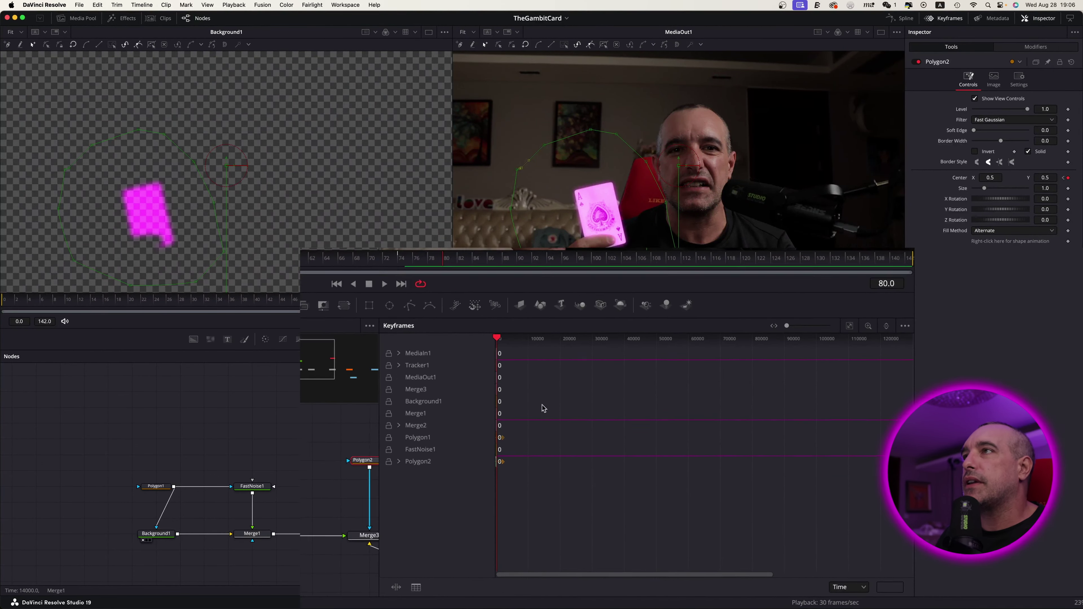
{"action": "left_click_drag", "start_coordinate": [198, 488], "coordinate": [265, 486]}
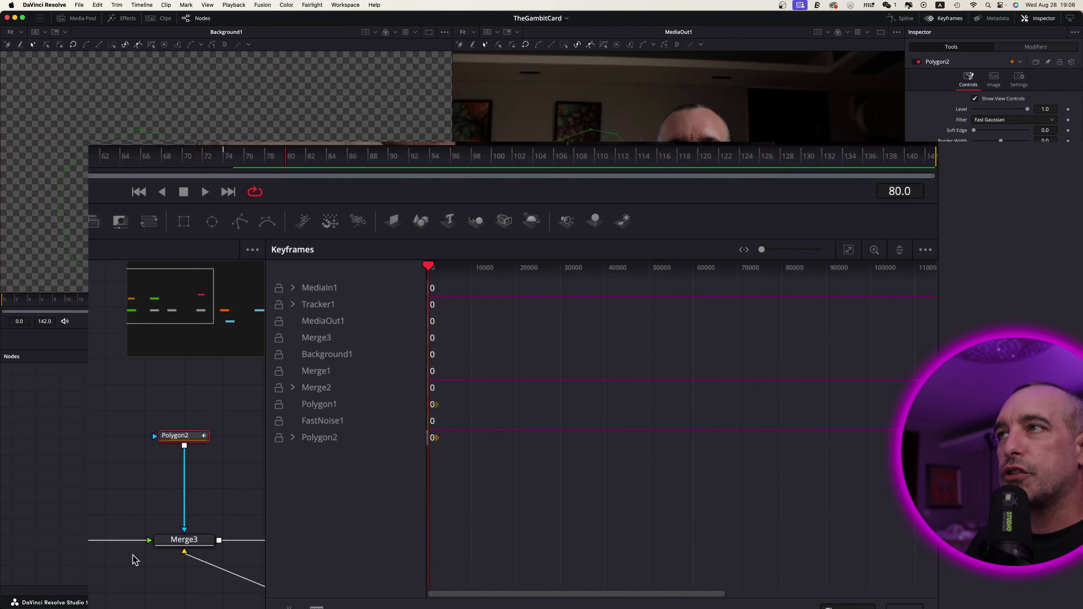
{"action": "left_click", "coordinate": [178, 541]}
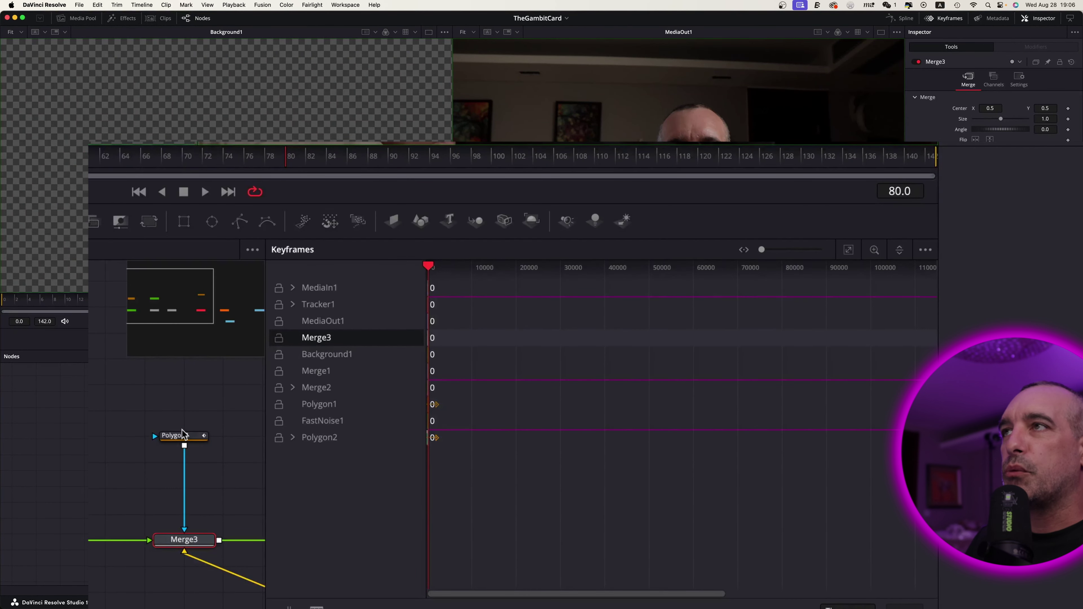
{"action": "left_click", "coordinate": [183, 437]}
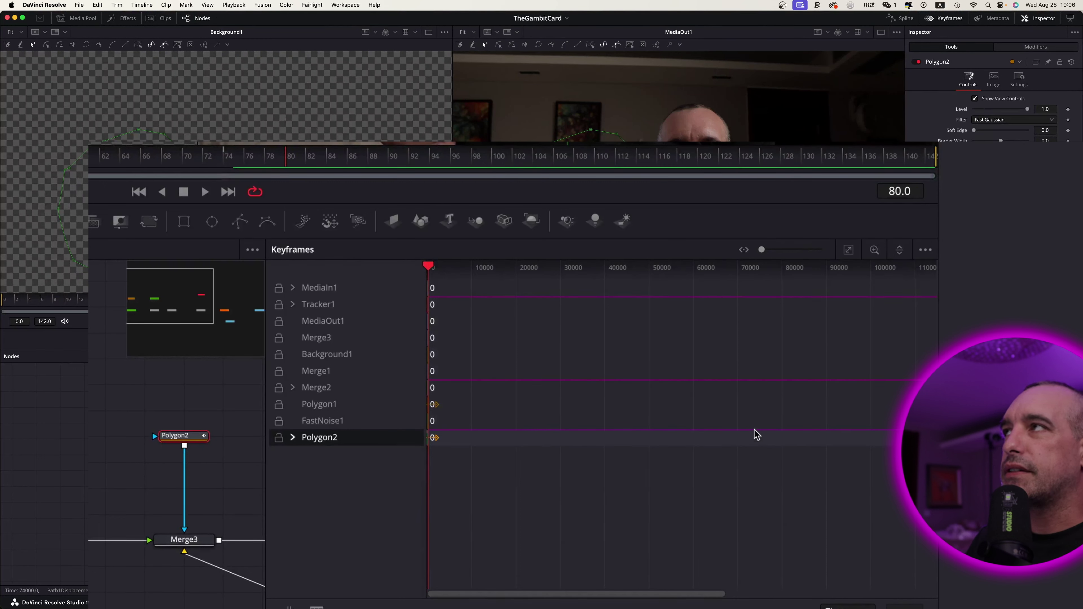
Shift Polygon2's track six frames later in the Keyframes editor, play back the reveal, and close the editor.
{"action": "left_click", "coordinate": [849, 251]}
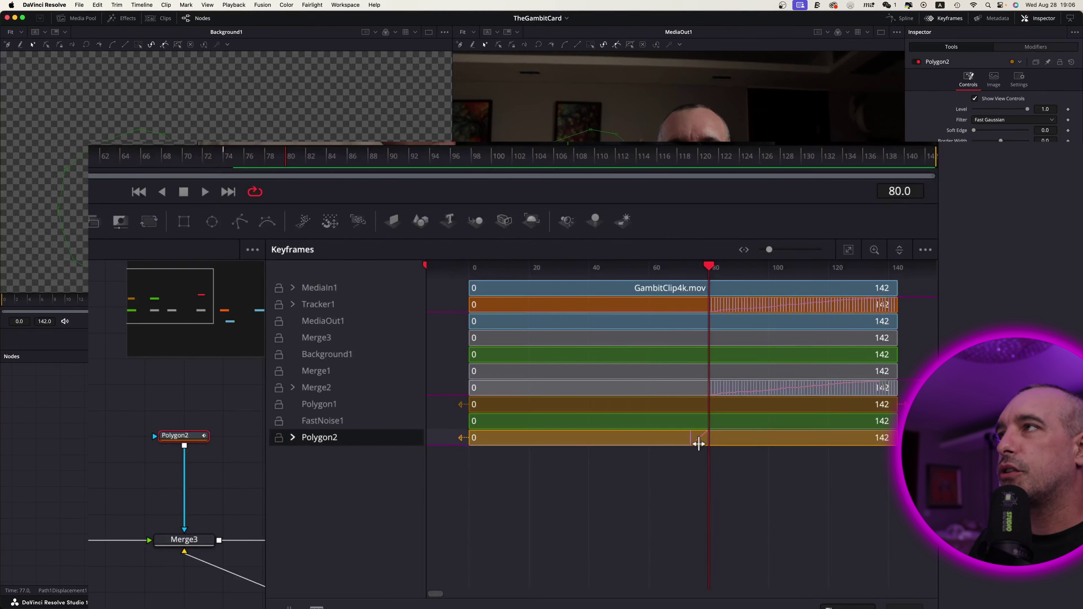
{"action": "left_click_drag", "start_coordinate": [693, 437], "coordinate": [711, 442]}
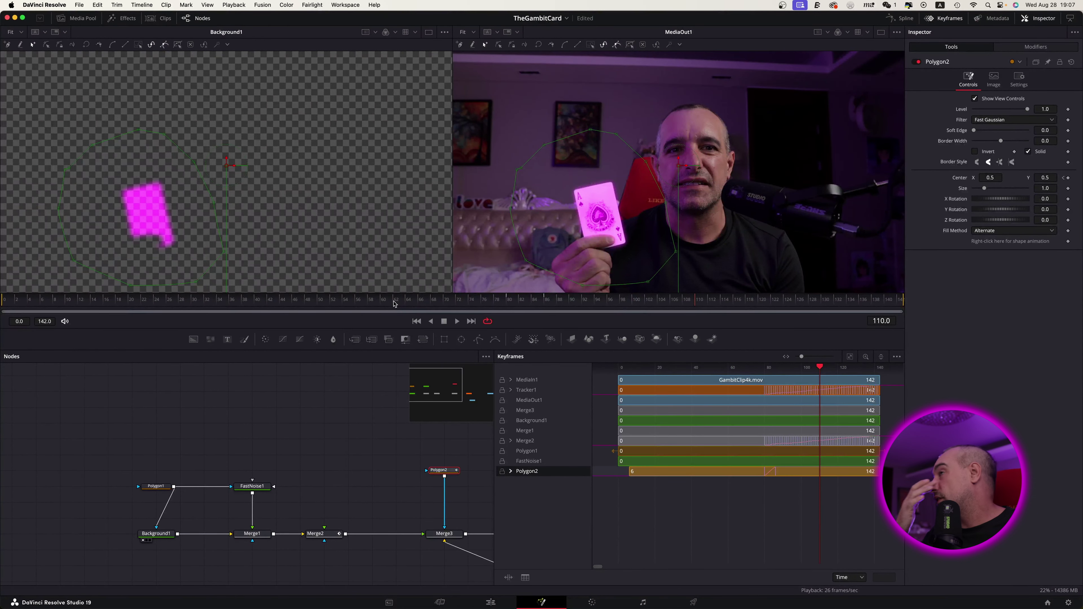
{"action": "left_click", "coordinate": [426, 302]}
{"action": "key", "text": "space"}
{"action": "key", "text": "space"}
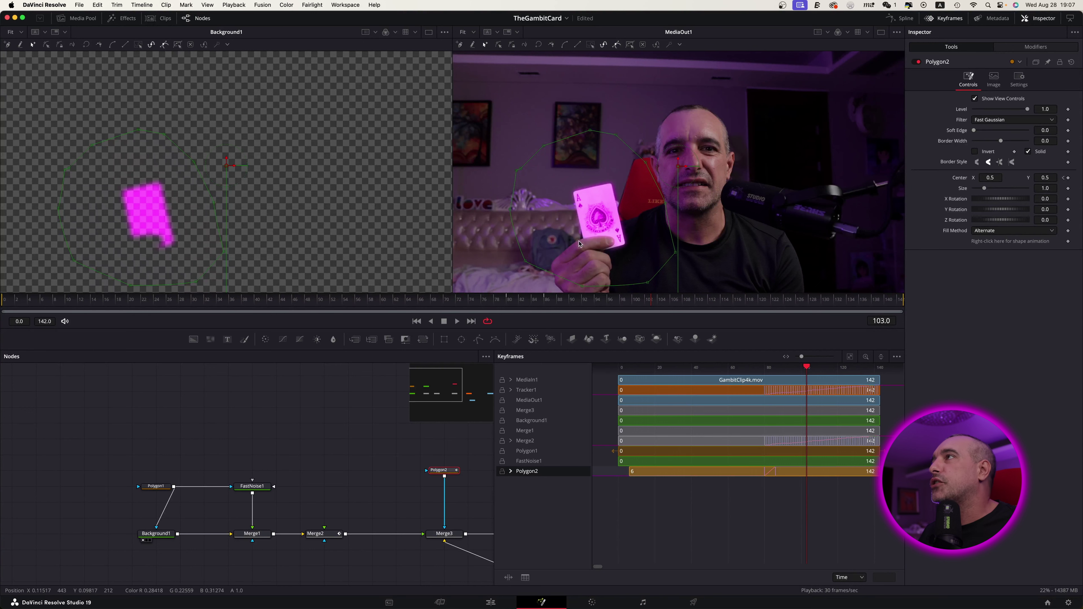
{"action": "left_click", "coordinate": [944, 20]}
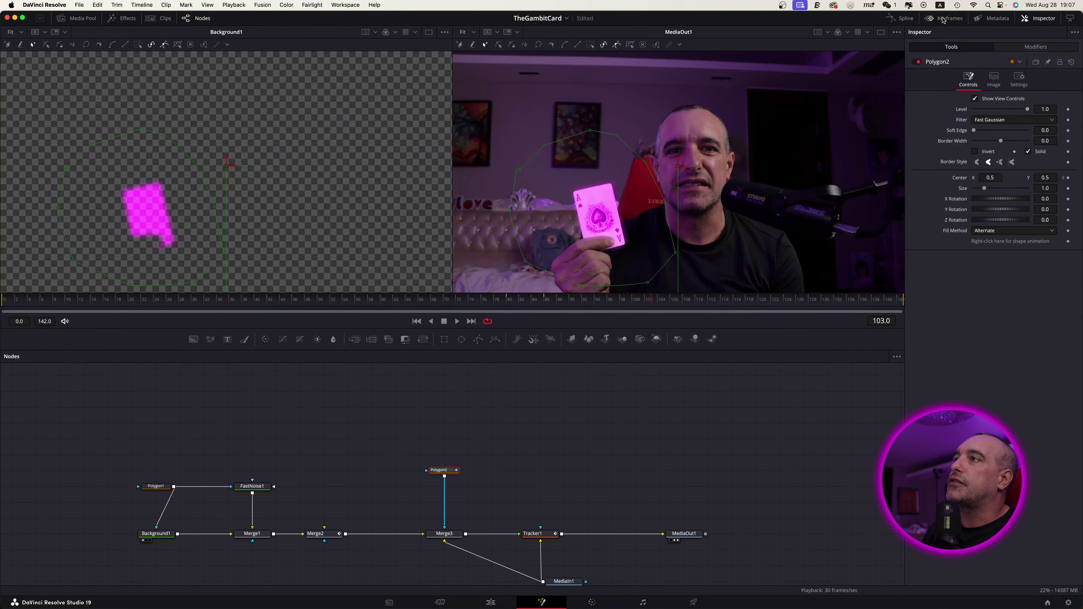
Add a pEmitter node in the empty area above the existing nodes.
{"action": "scroll", "coordinate": [656, 439], "scroll_direction": "down", "scroll_amount": 3}
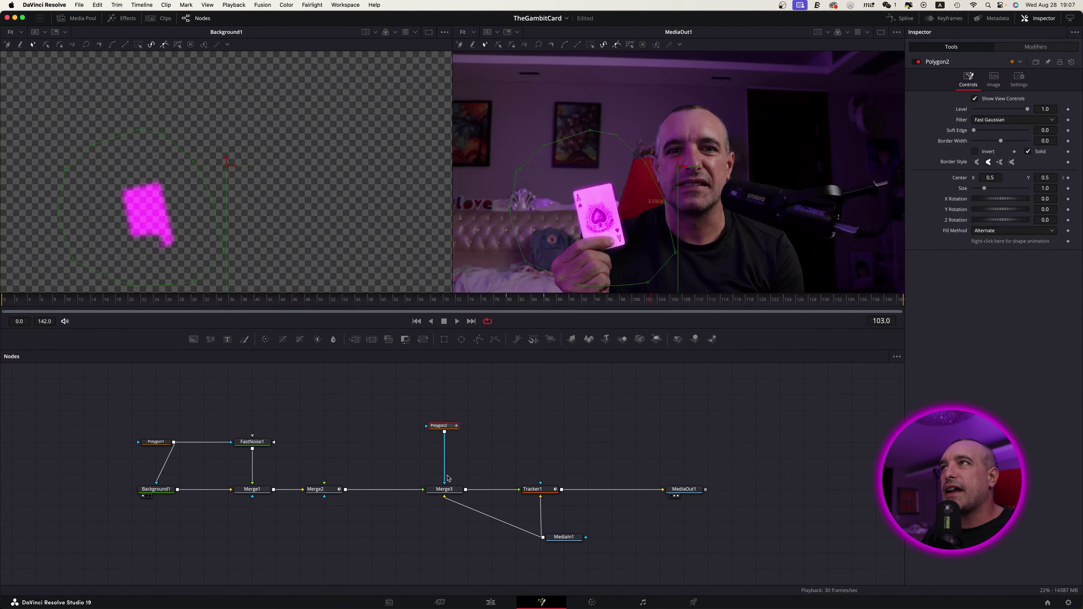
{"action": "scroll", "coordinate": [371, 469], "scroll_direction": "up", "scroll_amount": 2}
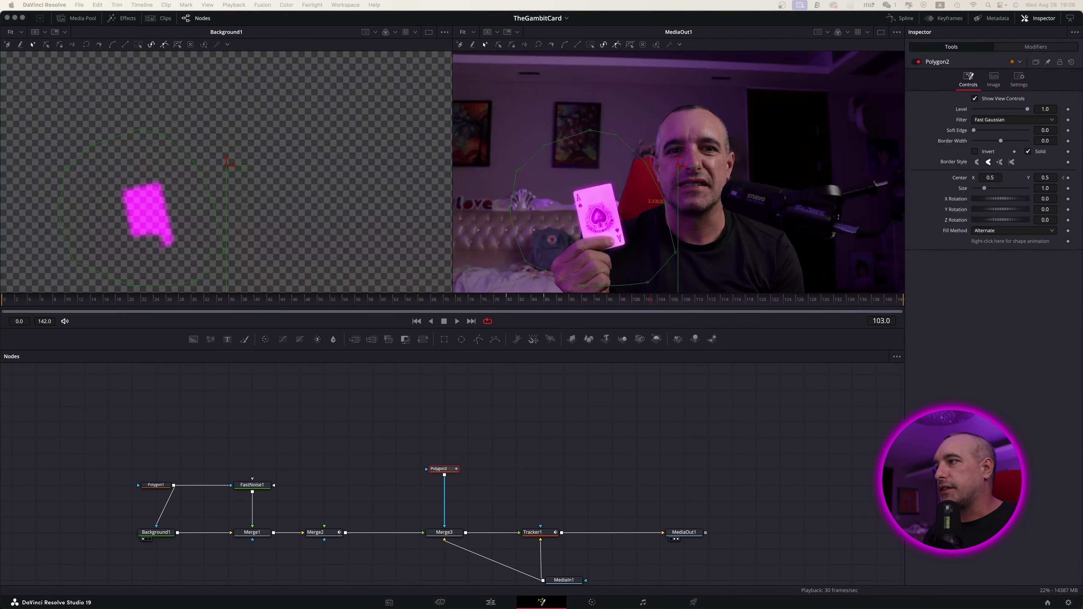
{"action": "scroll", "coordinate": [288, 439], "scroll_direction": "up", "scroll_amount": 5}
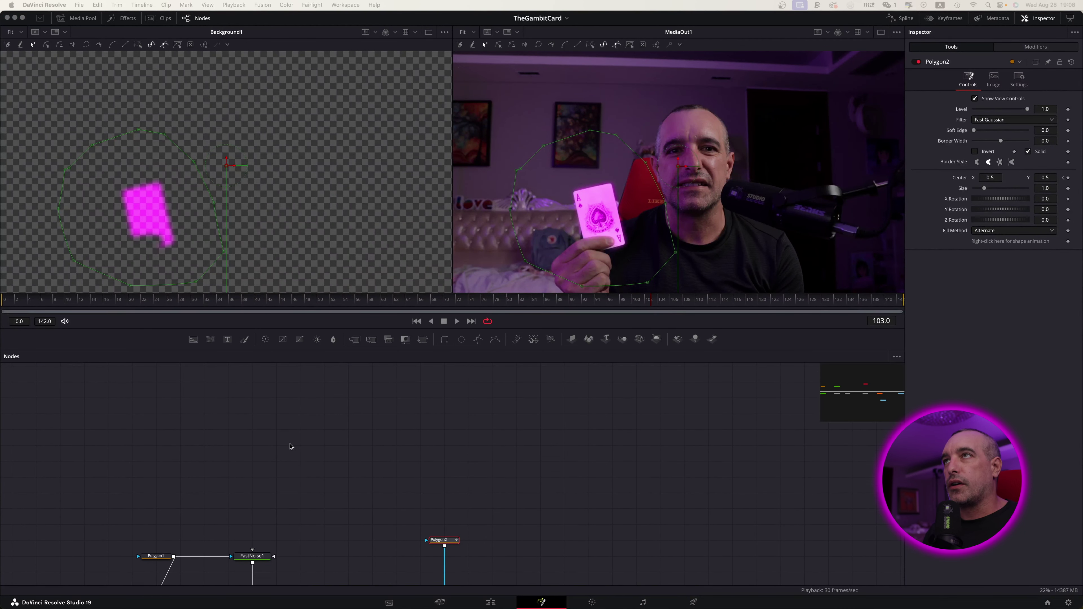
{"action": "left_click", "coordinate": [273, 424]}
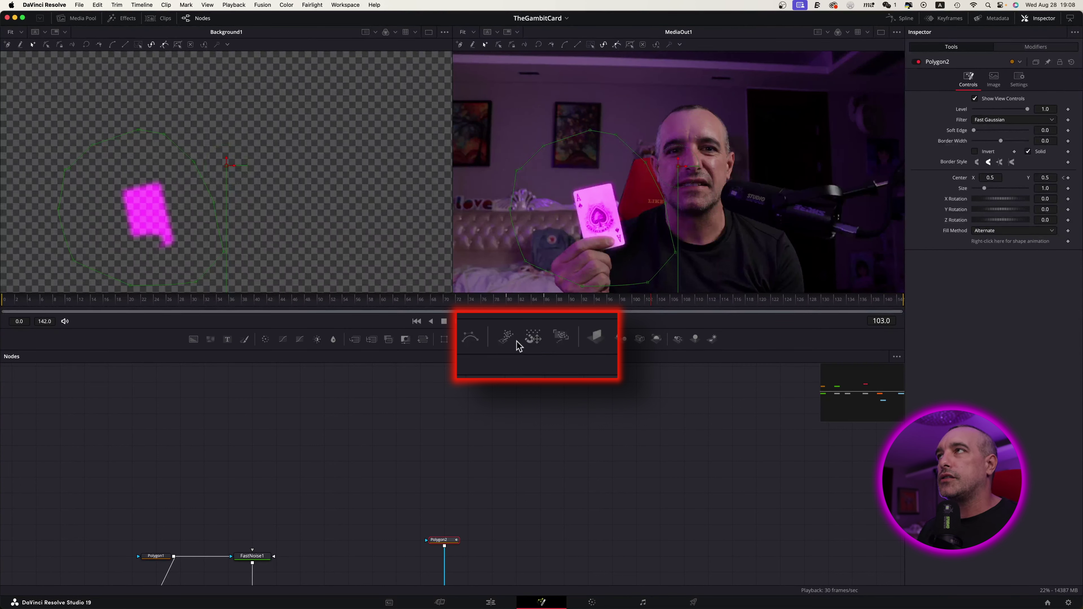
{"action": "left_click_drag", "start_coordinate": [506, 340], "coordinate": [277, 382]}
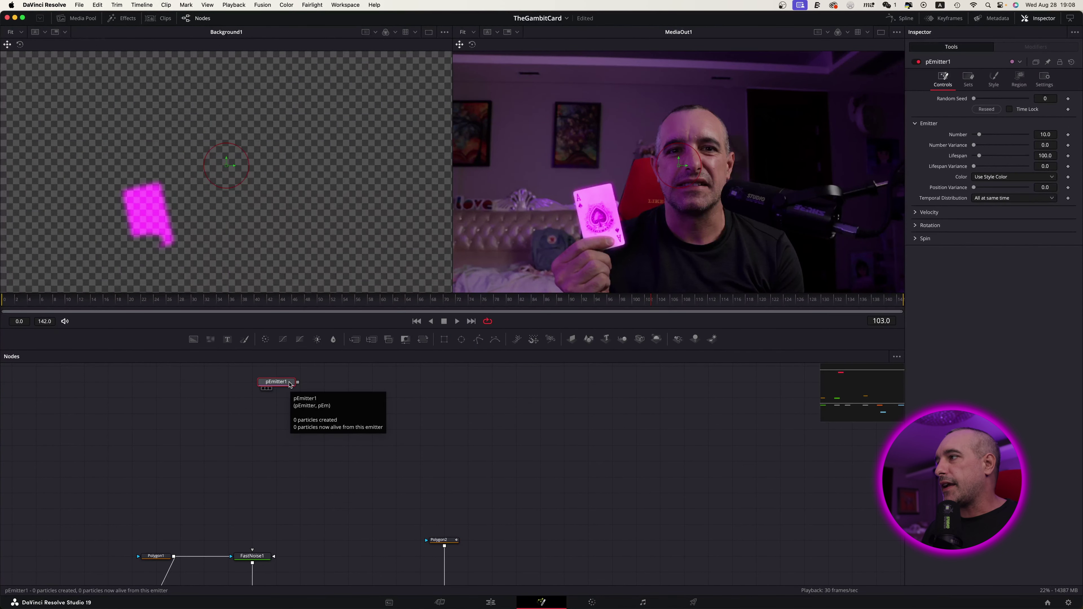
Add a pTurbulence node and place it directly below pEmitter1.
{"action": "left_click", "coordinate": [275, 409]}
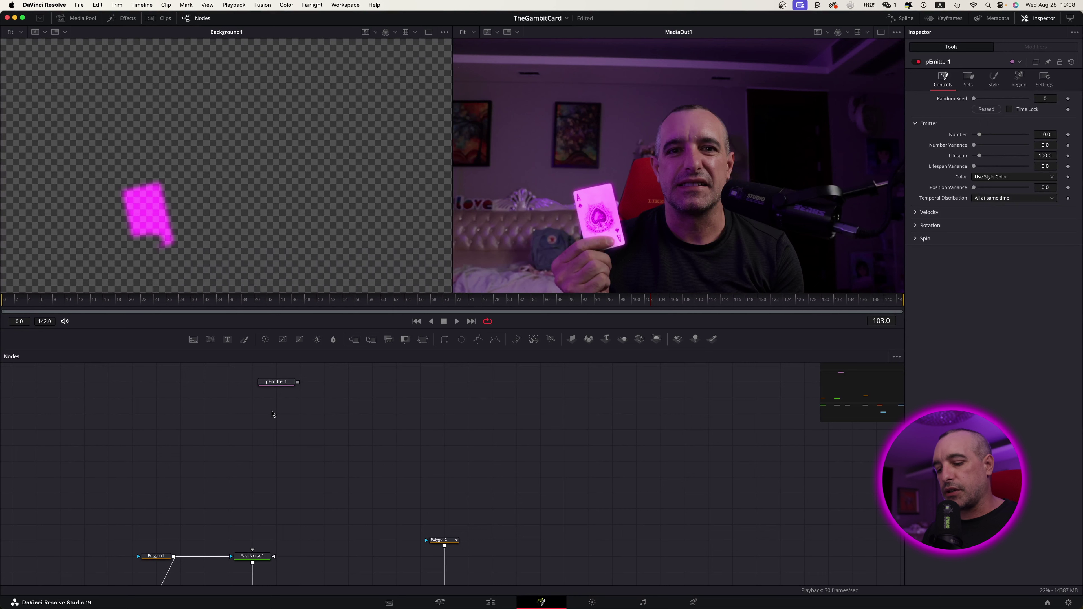
{"action": "key", "text": "shift+space"}
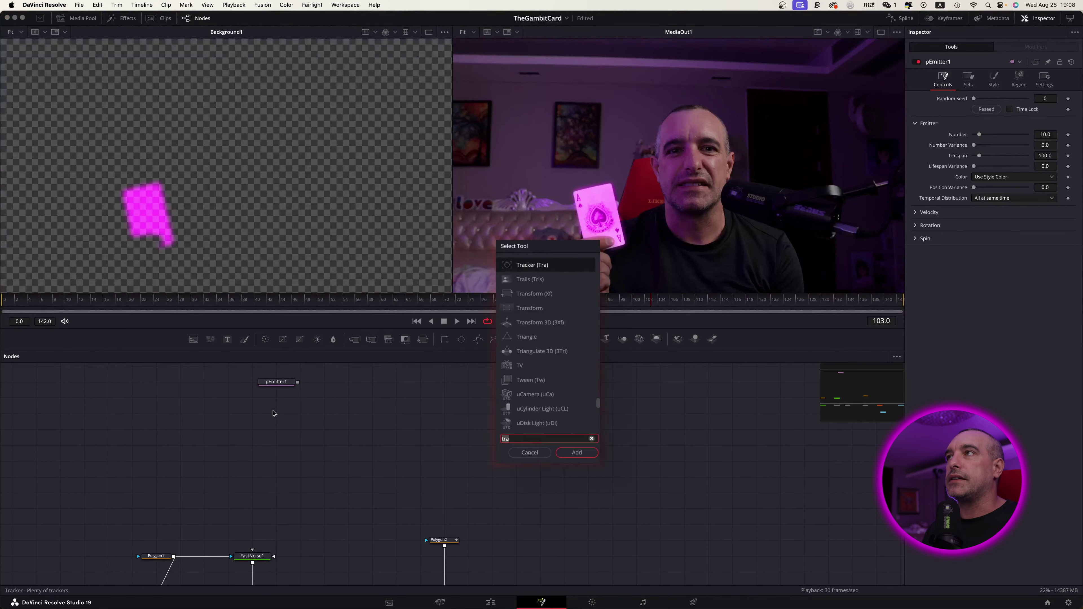
{"action": "type", "text": "tra"}
{"action": "key", "text": "BackSpace"}
{"action": "key", "text": "BackSpace"}
{"action": "key", "text": "BackSpace"}
{"action": "type", "text": "Ptu"}
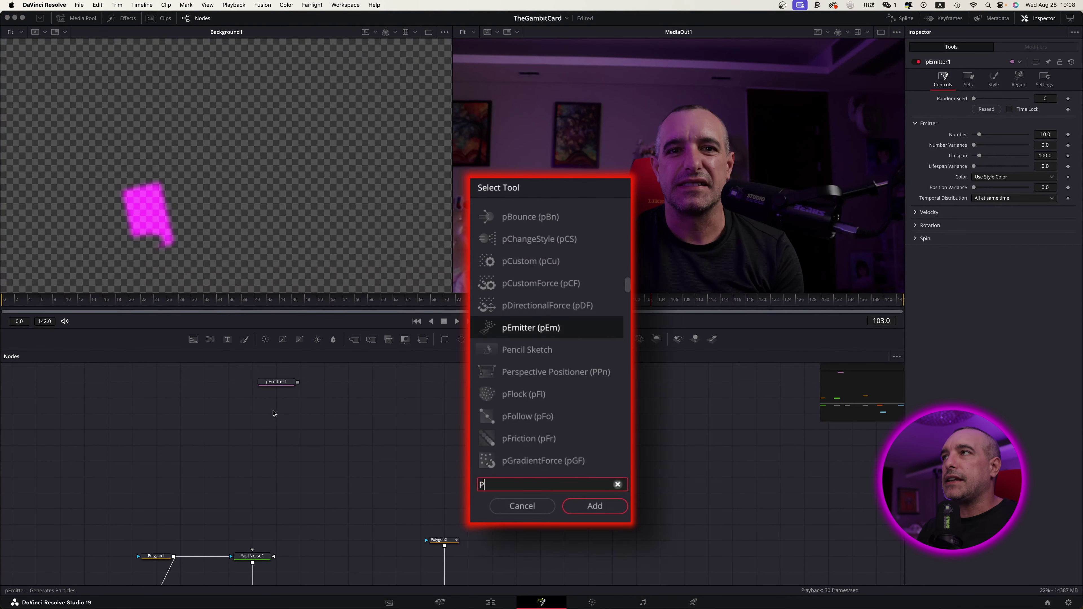
{"action": "key", "text": "Return"}
{"action": "left_click_drag", "start_coordinate": [285, 417], "coordinate": [286, 404]}
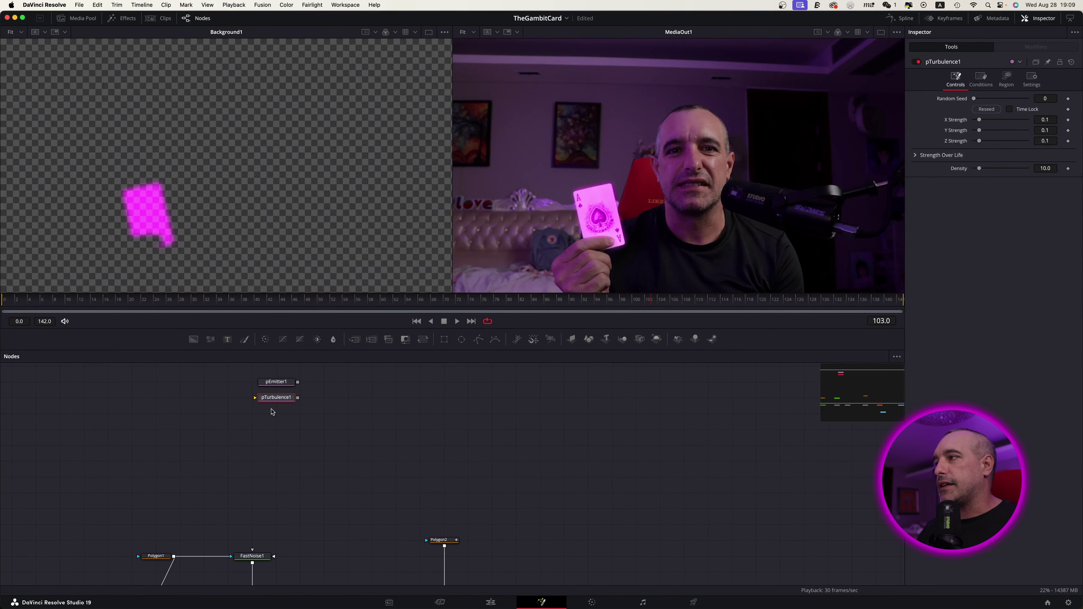
Add pDirectionalForce and pRender nodes, and chain pEmitter1 through pTurbulence1 and pDirectionalForce1 into pRender1.
{"action": "left_click", "coordinate": [534, 338]}
{"action": "left_click_drag", "start_coordinate": [559, 339], "coordinate": [278, 436]}
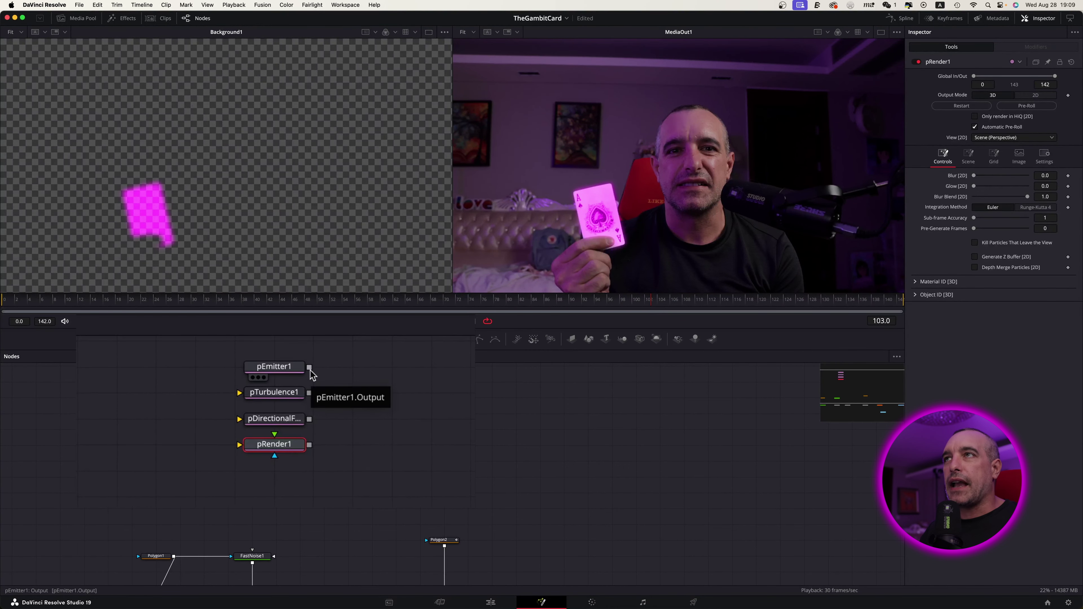
{"action": "left_click_drag", "start_coordinate": [310, 367], "coordinate": [275, 444]}
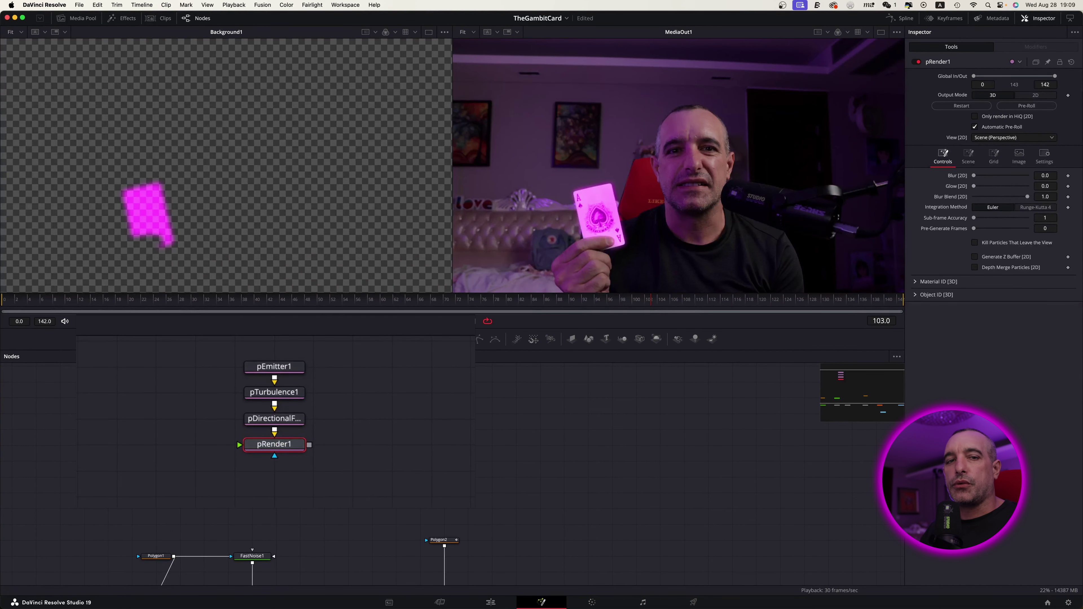
Show pRender1 in the viewer that held Background1 and play back the particles, with pEmitter1 selected.
{"action": "left_click", "coordinate": [286, 371]}
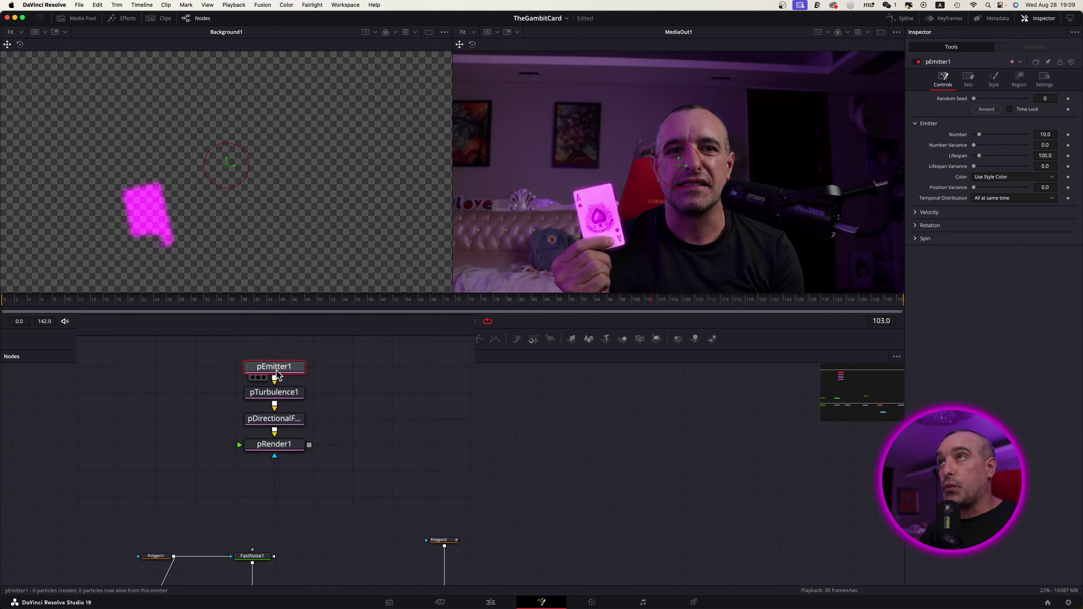
{"action": "left_click", "coordinate": [253, 455]}
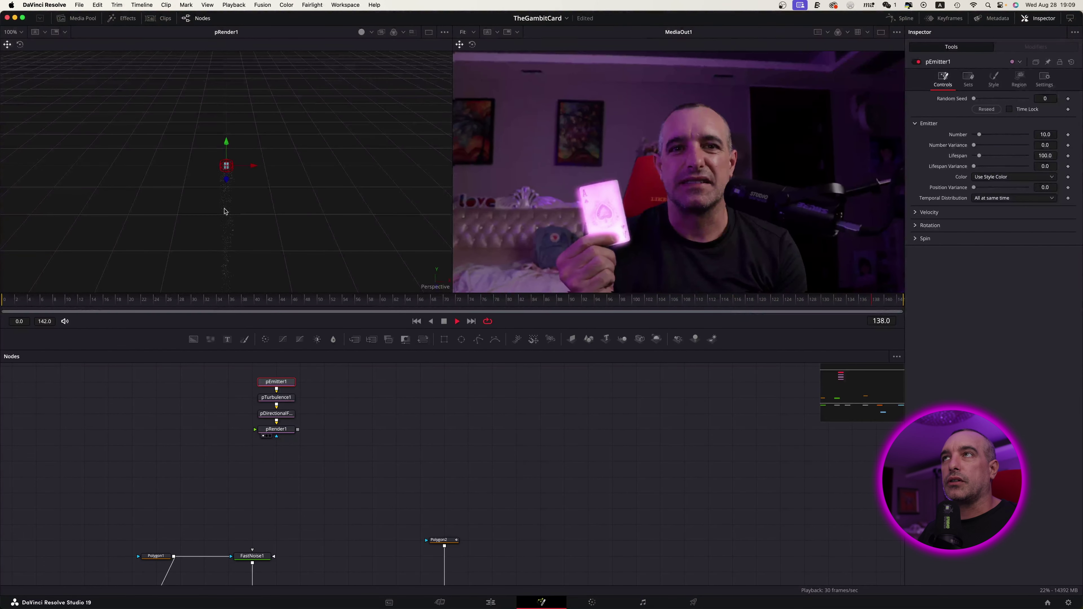
{"action": "key", "text": "space"}
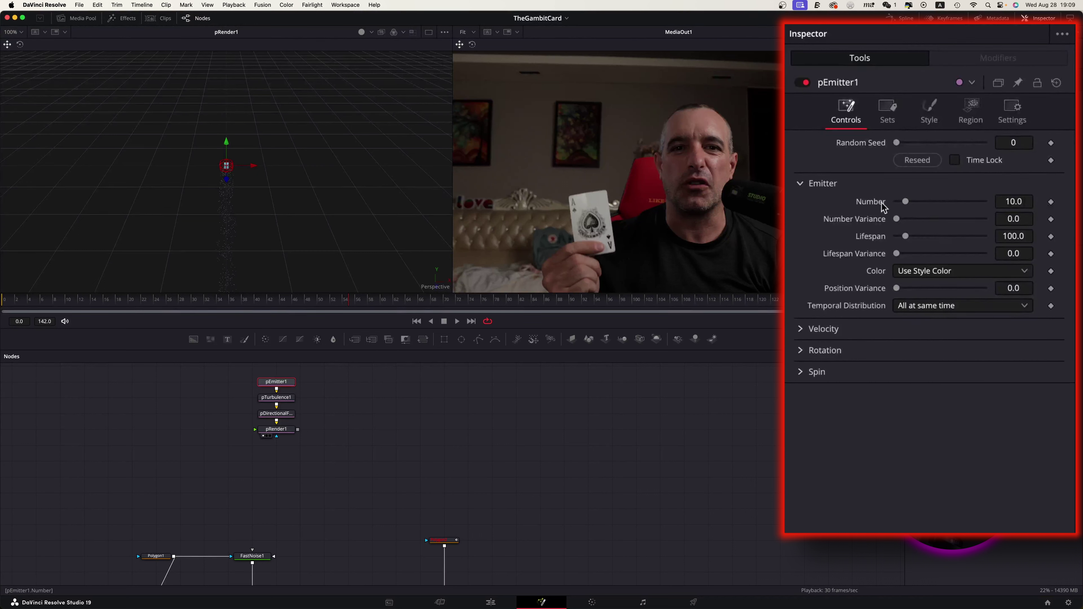
Set pEmitter1's Number to about 90.6 and Lifespan to 31, and replay the particles from frame 0.
{"action": "left_click_drag", "start_coordinate": [914, 203], "coordinate": [977, 226]}
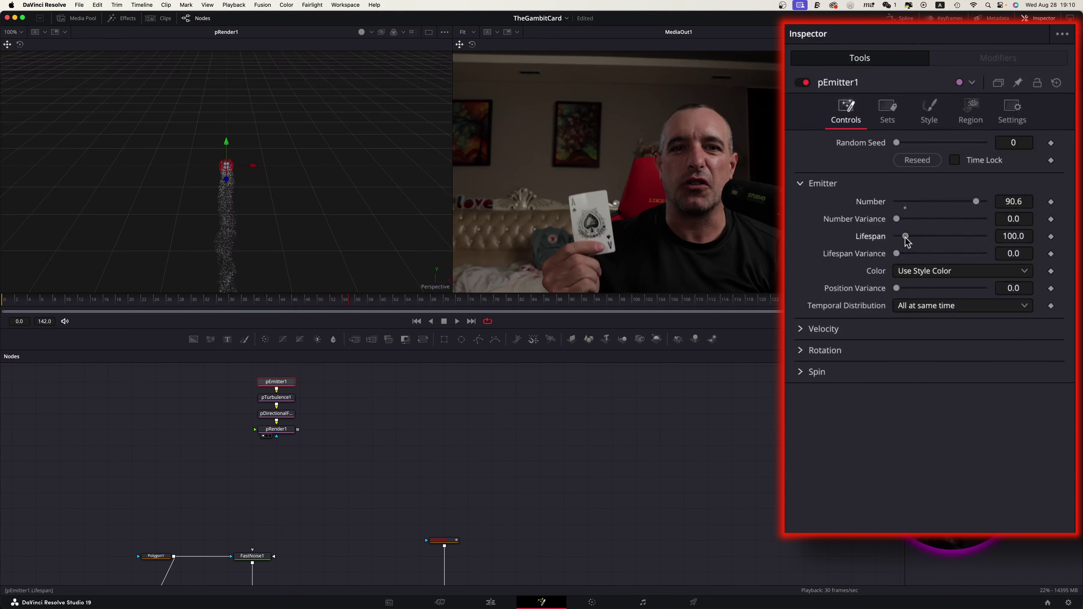
{"action": "left_click_drag", "start_coordinate": [907, 241], "coordinate": [903, 242]}
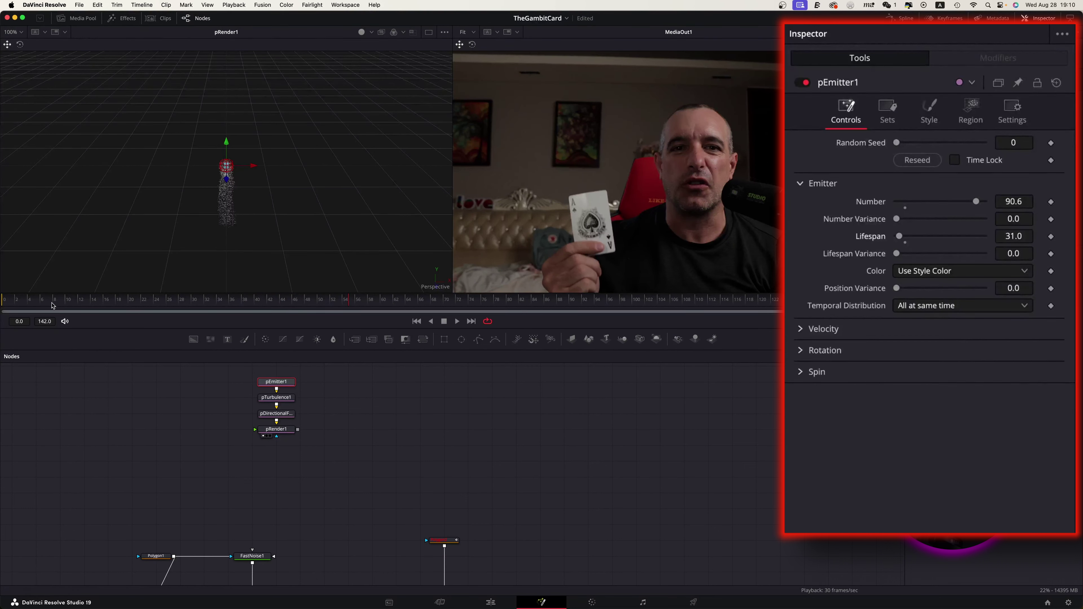
{"action": "left_click", "coordinate": [2, 301]}
{"action": "key", "text": "space"}
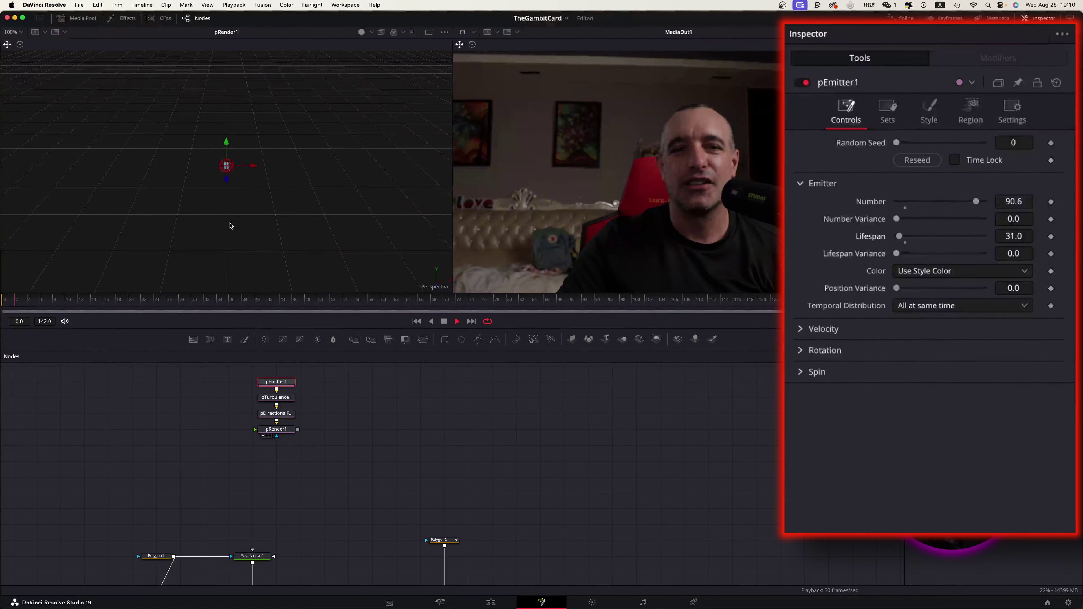
{"action": "key", "text": "space"}
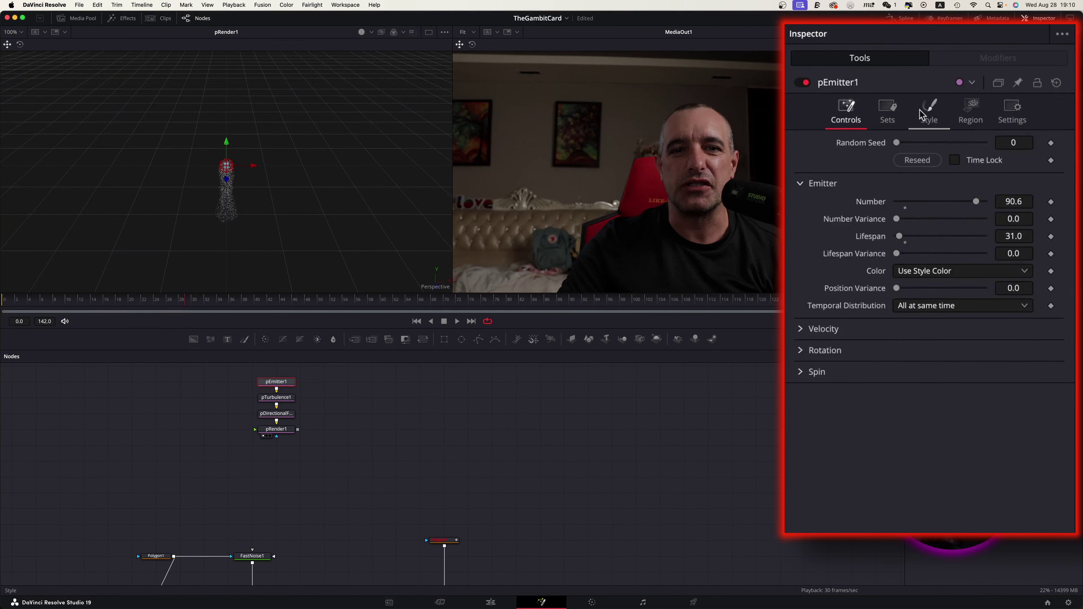
Try the Bitmap particle style on pEmitter1, and set the style to Blob.
{"action": "left_click", "coordinate": [930, 114]}
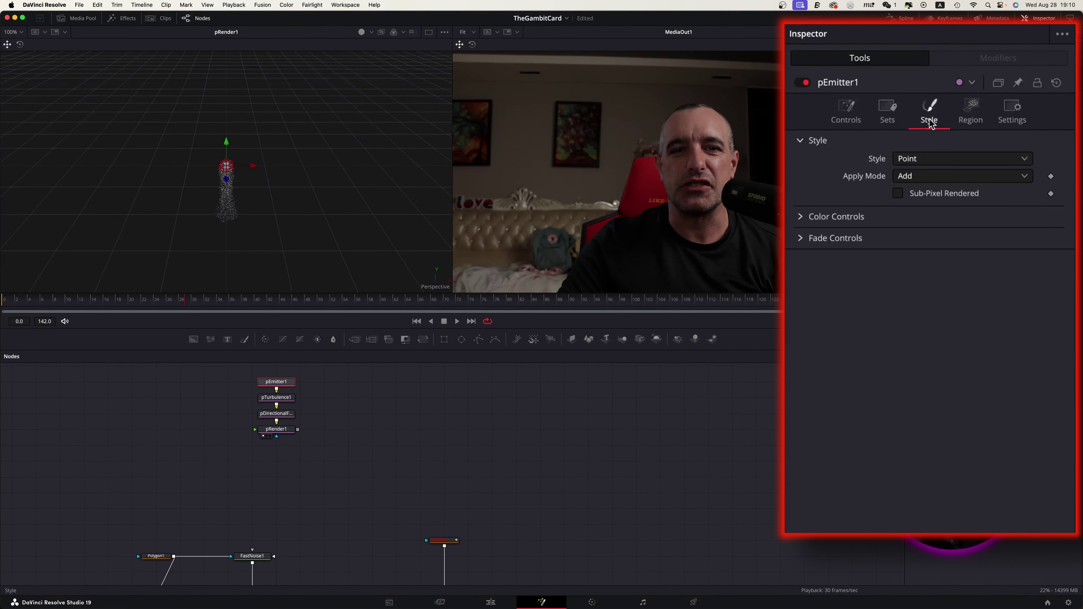
{"action": "left_click", "coordinate": [934, 160]}
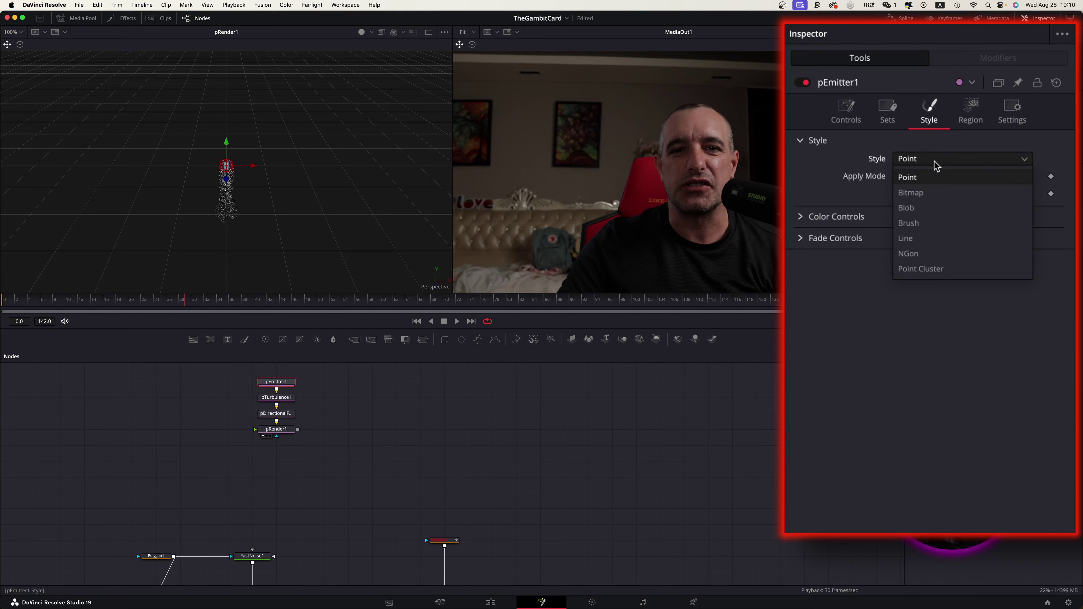
{"action": "left_click", "coordinate": [929, 189]}
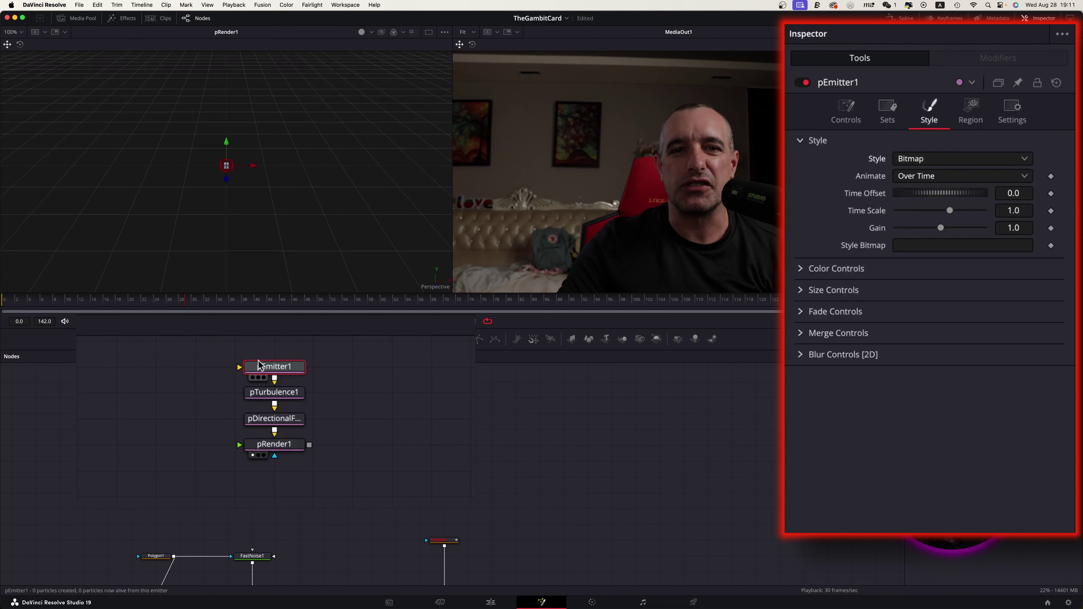
{"action": "left_click", "coordinate": [929, 159]}
{"action": "left_click", "coordinate": [919, 209]}
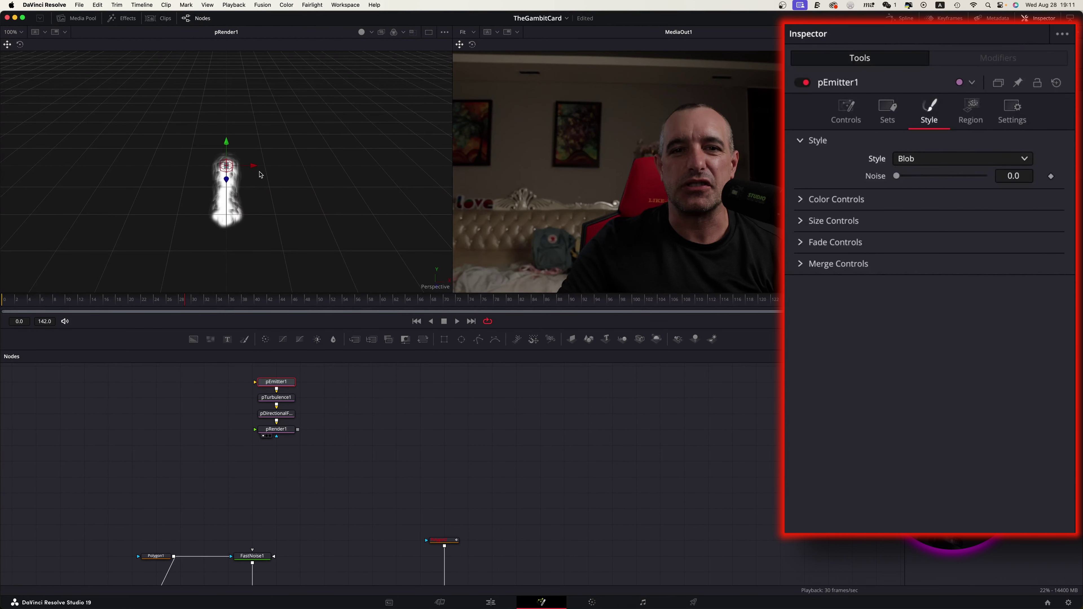
Set pTurbulence1's X Strength to 0, Y Strength to 0.3 and Z Strength to 0.2.
{"action": "left_click", "coordinate": [273, 396]}
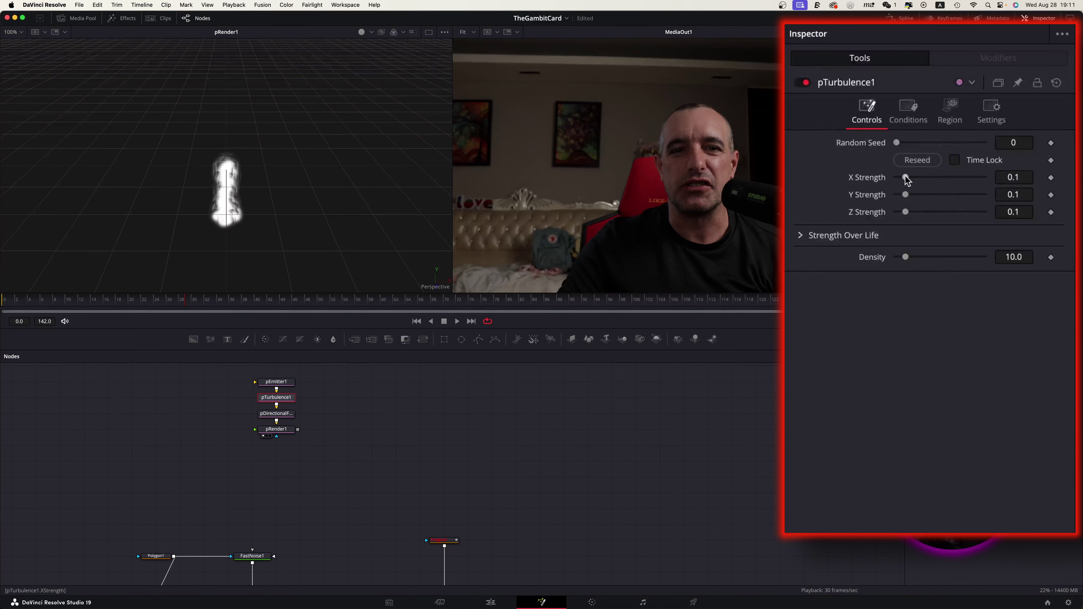
{"action": "left_click_drag", "start_coordinate": [906, 180], "coordinate": [898, 180]}
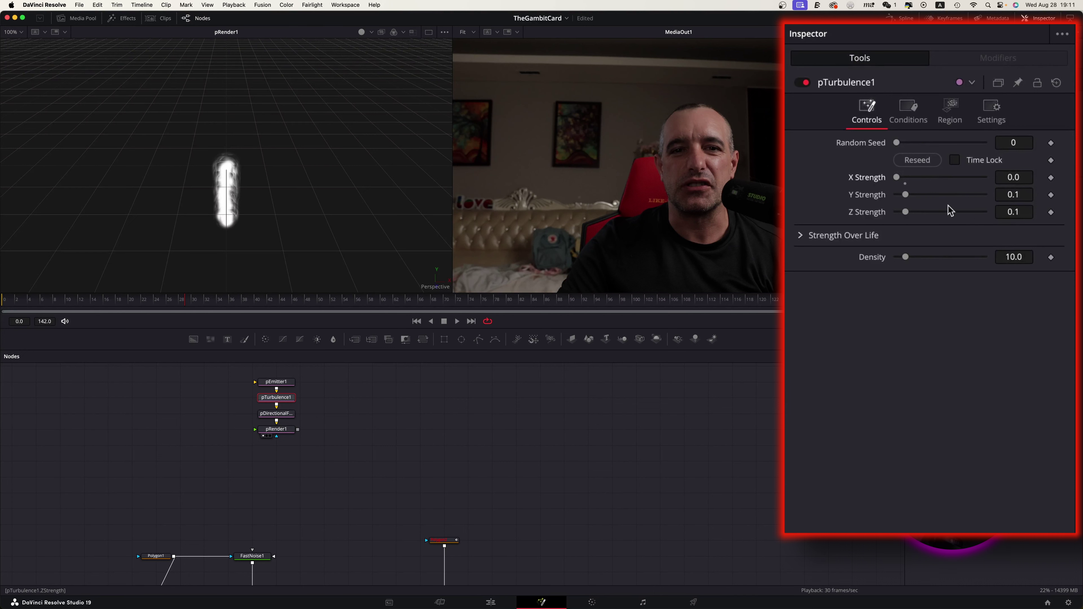
{"action": "left_click_drag", "start_coordinate": [907, 195], "coordinate": [924, 195]}
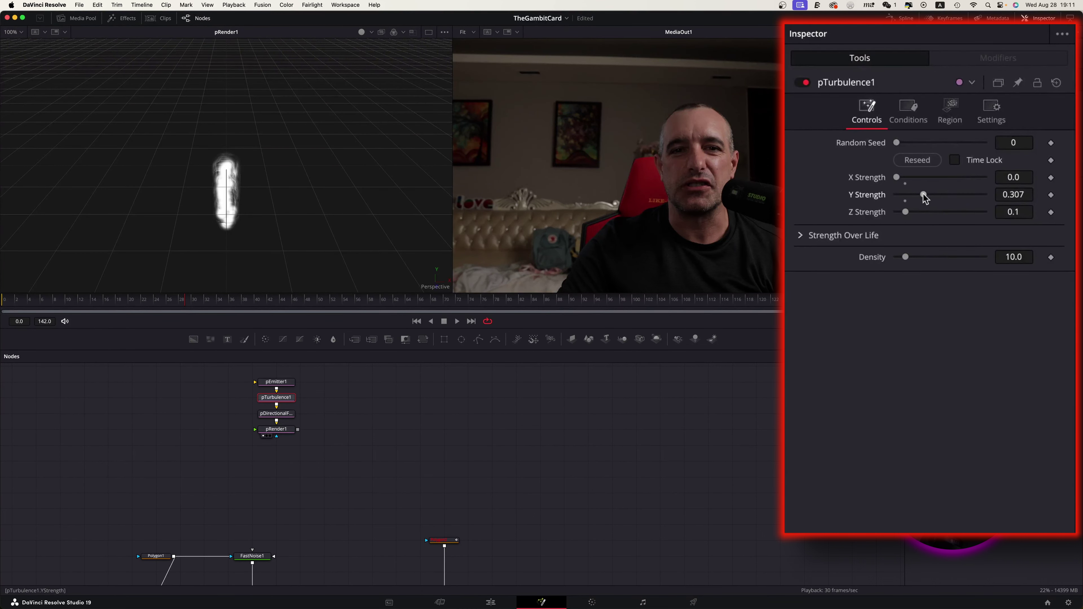
{"action": "left_click", "coordinate": [1022, 195]}
{"action": "key", "text": "BackSpace"}
{"action": "key", "text": "BackSpace"}
{"action": "type", "text": "01"}
{"action": "key", "text": "BackSpace"}
{"action": "key", "text": "BackSpace"}
{"action": "key", "text": "Return"}
{"action": "left_click_drag", "start_coordinate": [905, 212], "coordinate": [914, 212]}
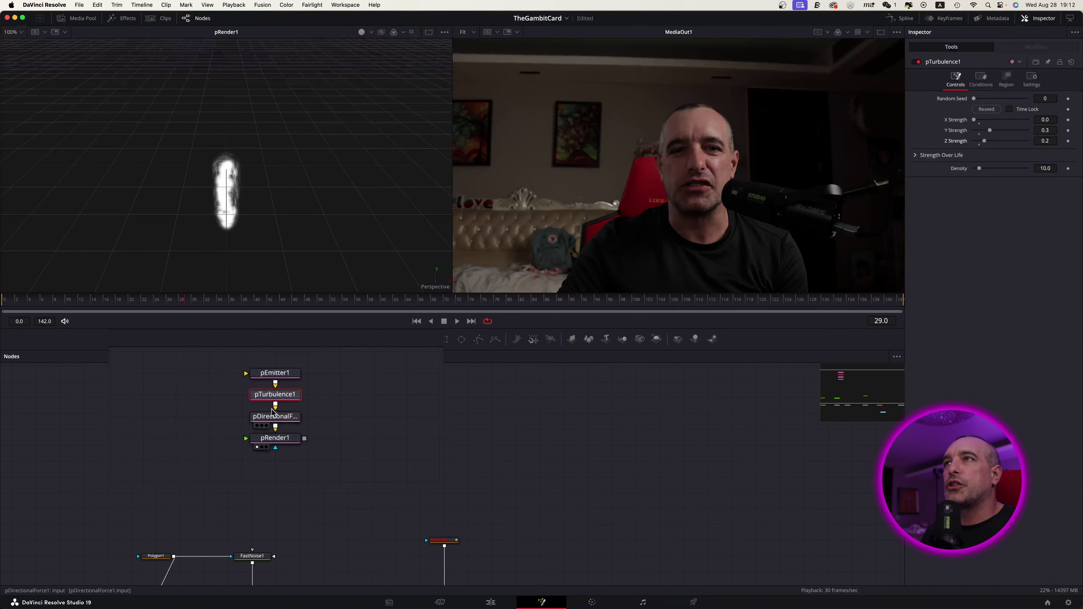
Set pDirectionalForce1's Direction to 90 so the particles travel upward, checking the motion up to frame 30.
{"action": "left_click", "coordinate": [268, 422]}
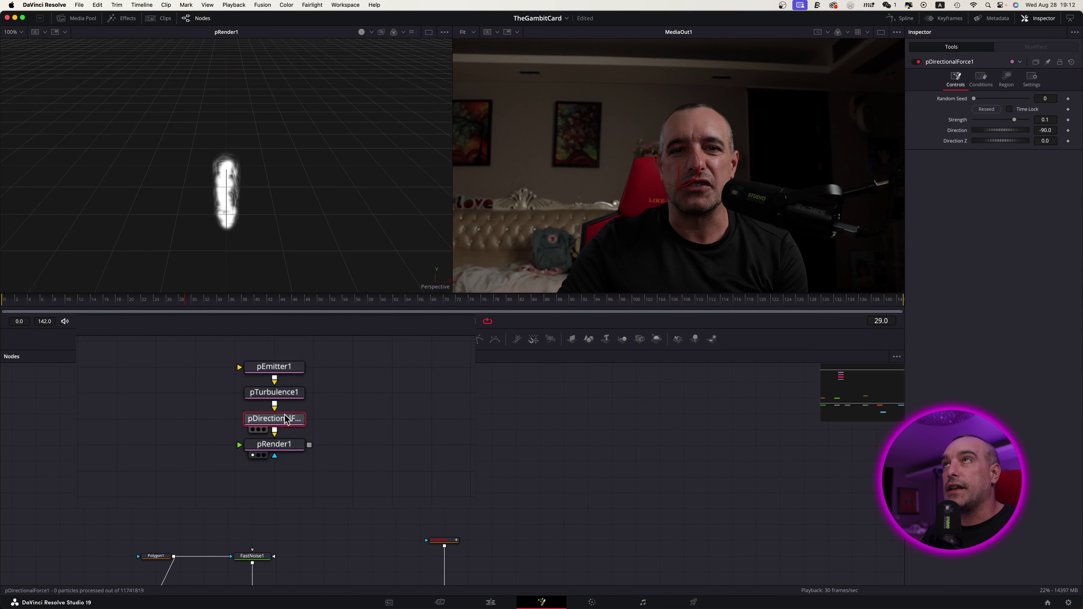
{"action": "left_click", "coordinate": [78, 299]}
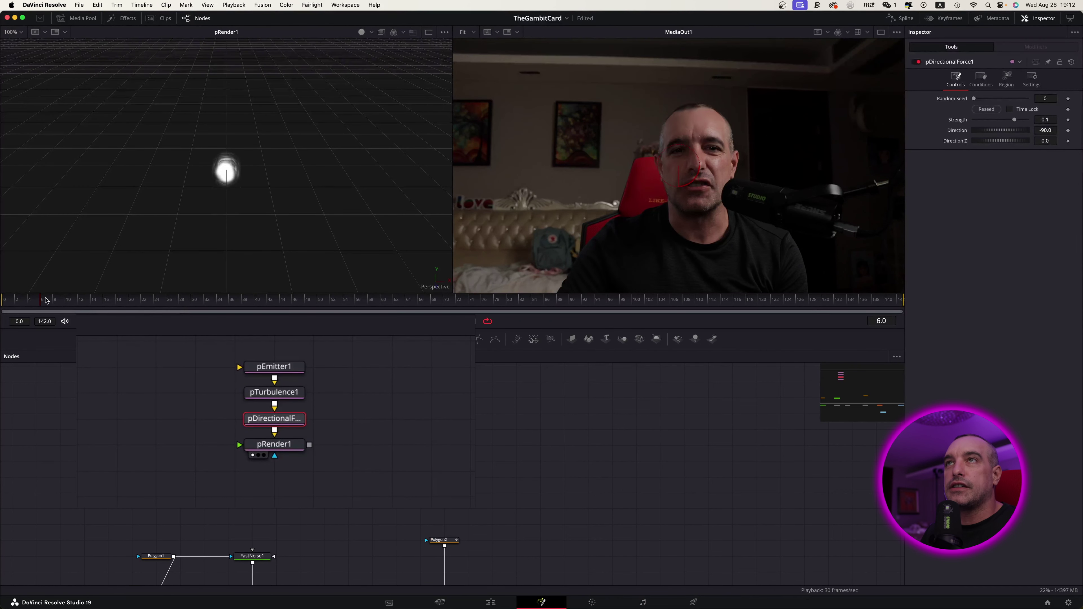
{"action": "left_click", "coordinate": [194, 299]}
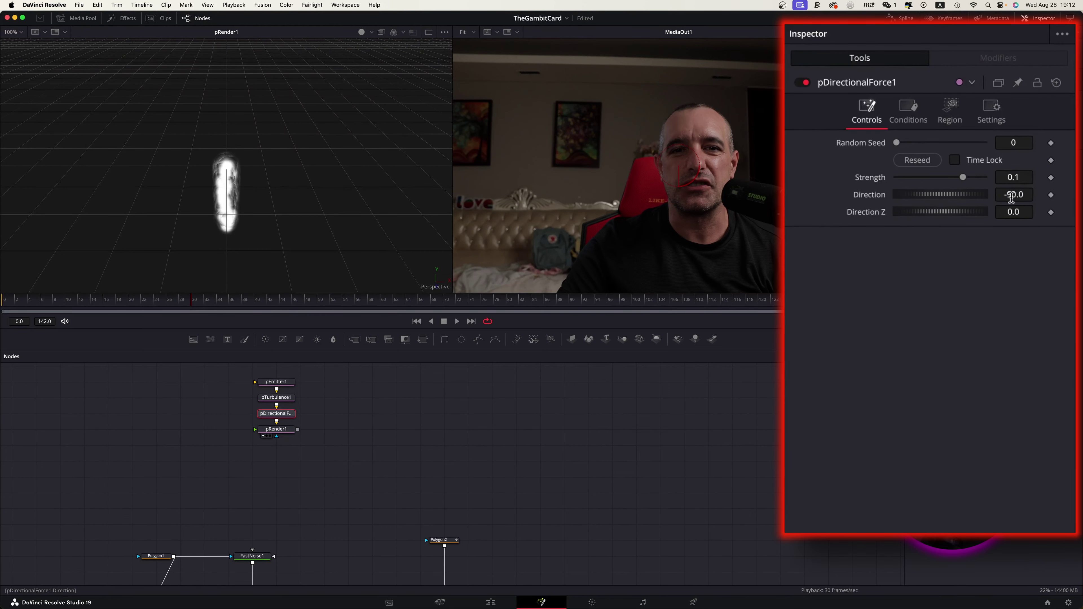
{"action": "left_click", "coordinate": [1009, 195]}
{"action": "key", "text": "BackSpace"}
{"action": "key", "text": "Return"}
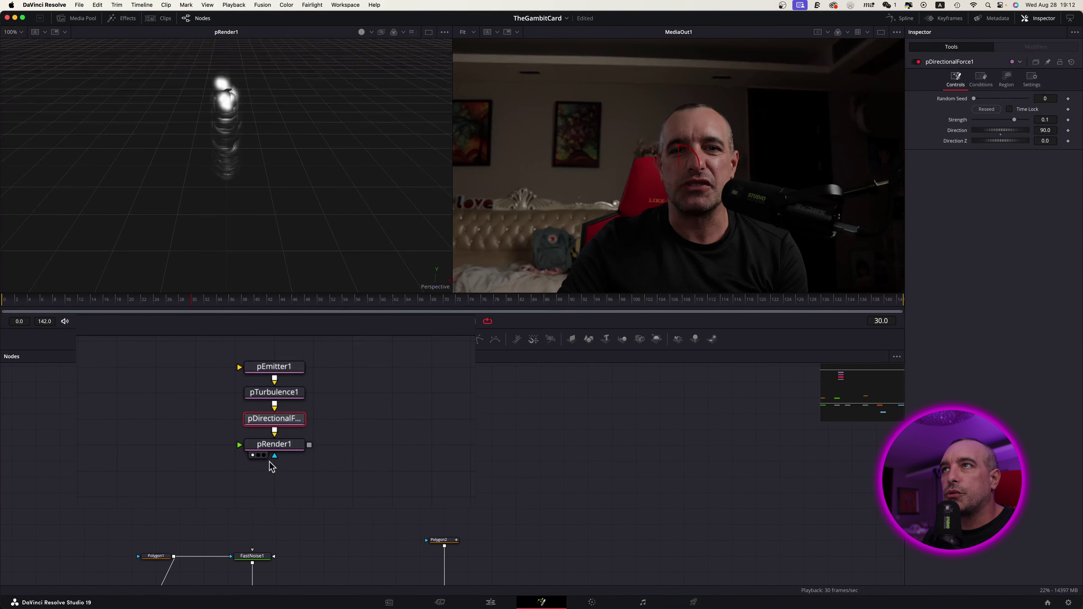
Switch pRender1's Output Mode to 2D and turn off the checker underlay in its viewer.
{"action": "left_click", "coordinate": [275, 448]}
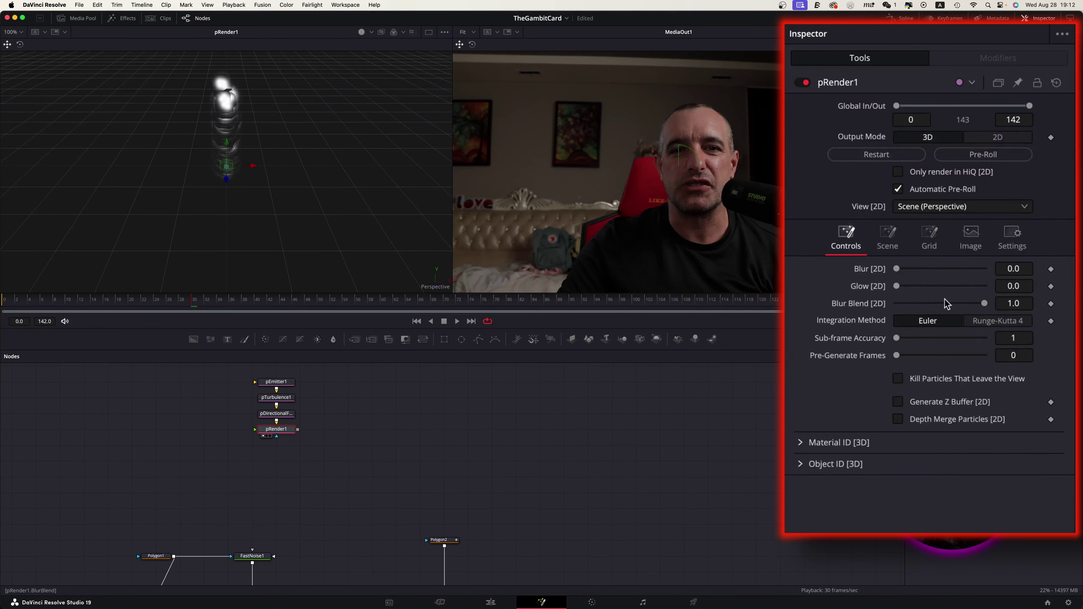
{"action": "left_click", "coordinate": [1017, 140]}
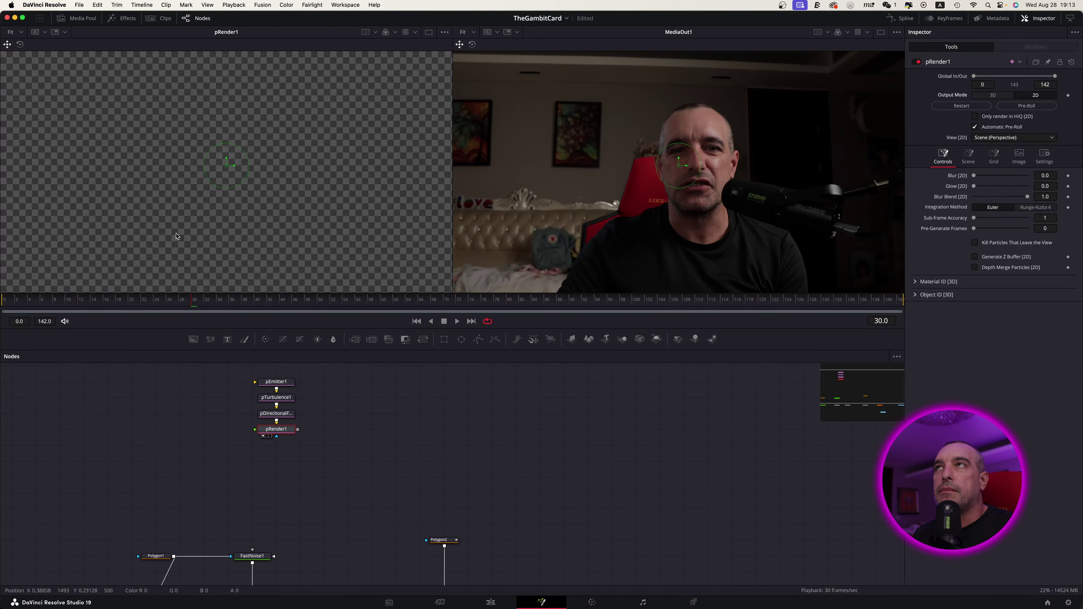
{"action": "right_click", "coordinate": [346, 225]}
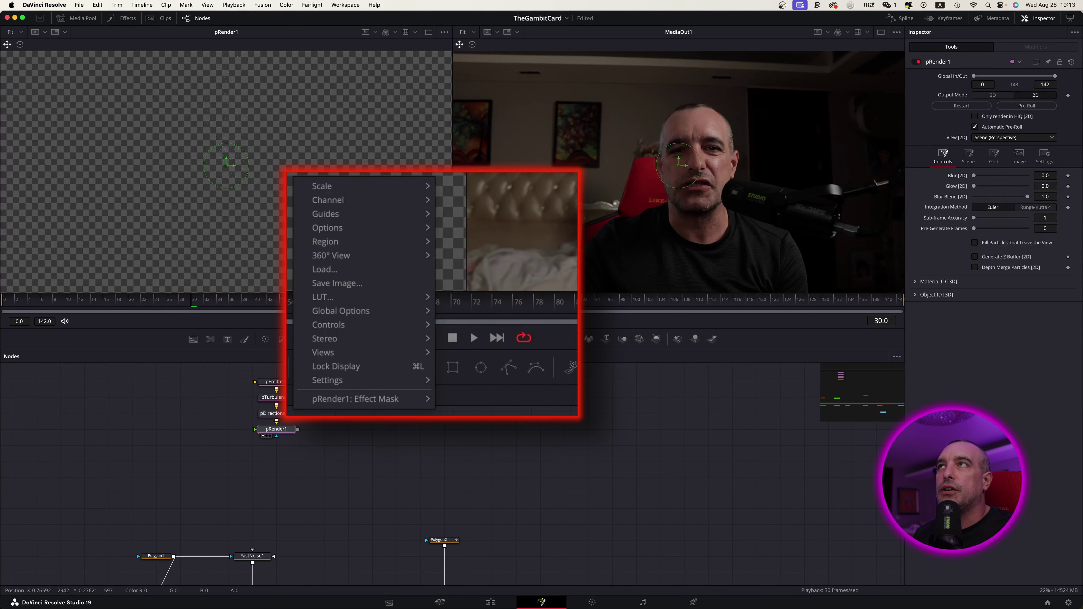
{"action": "mouse_move", "coordinate": [346, 228]}
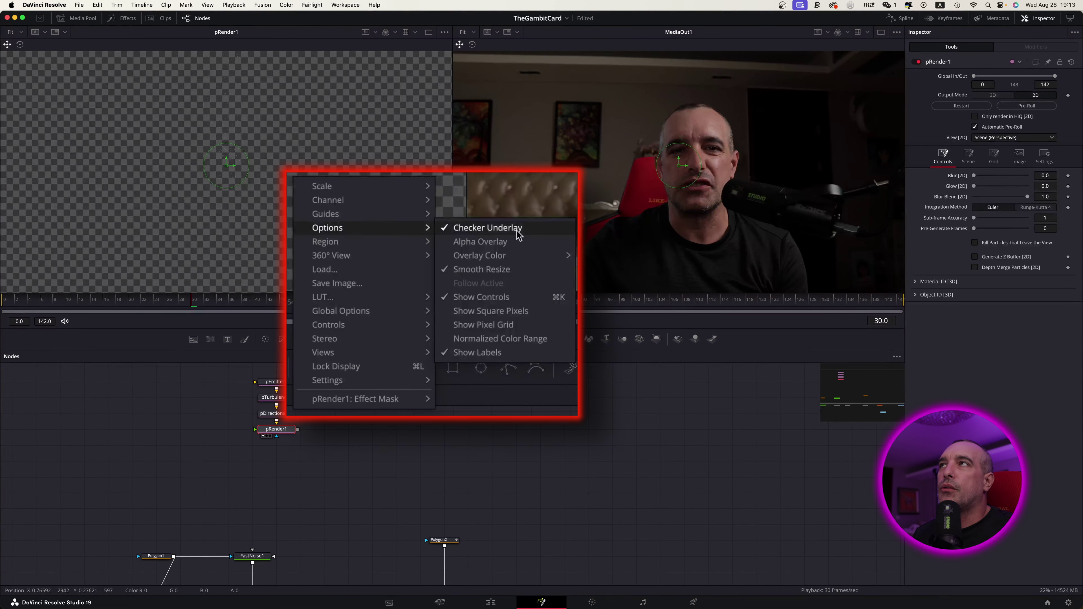
{"action": "left_click", "coordinate": [501, 233]}
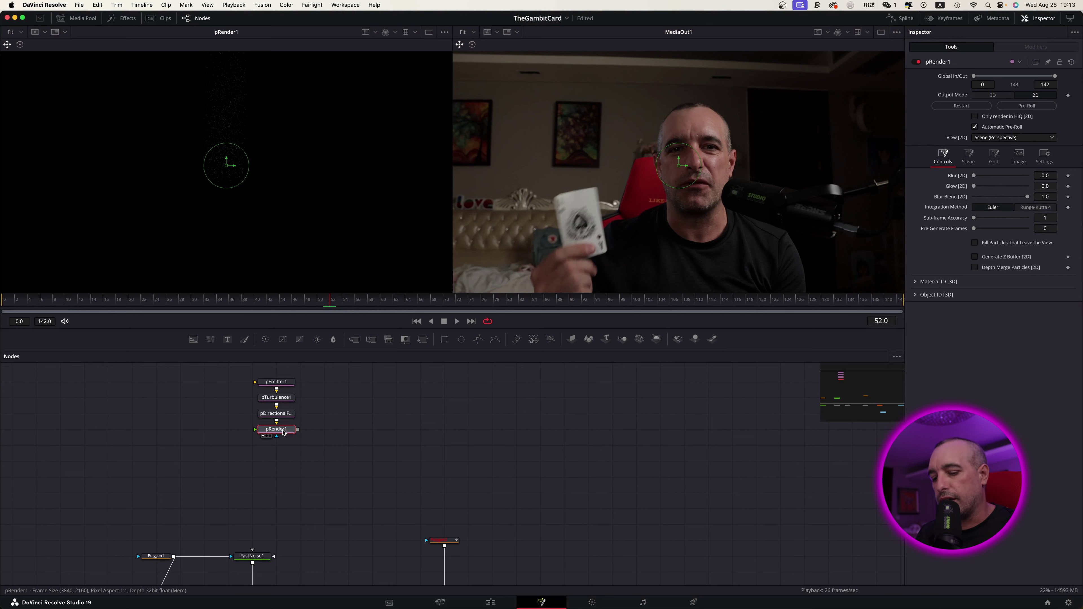
Add a Blur node after pRender1, place it directly below, and show it in the particle viewer.
{"action": "key", "text": "shift+space"}
{"action": "type", "text": "Ptur"}
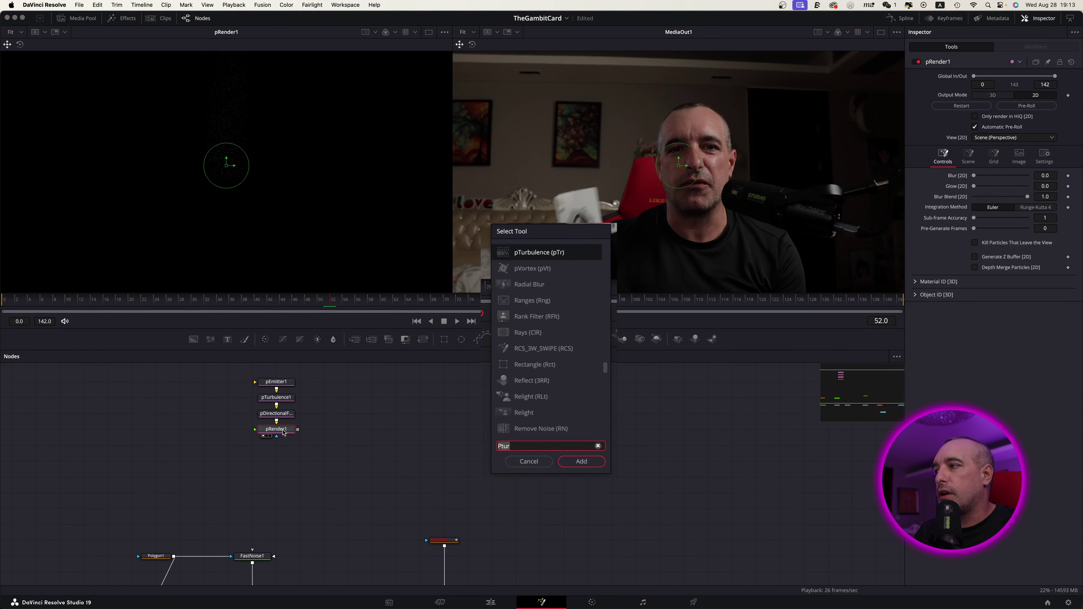
{"action": "type", "text": "blu"}
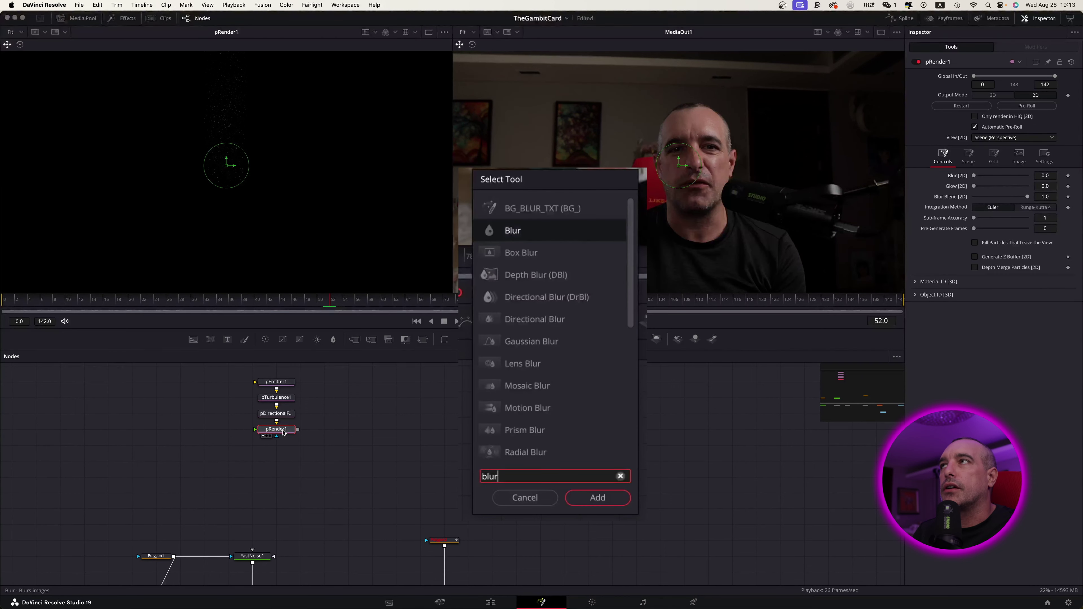
{"action": "key", "text": "Return"}
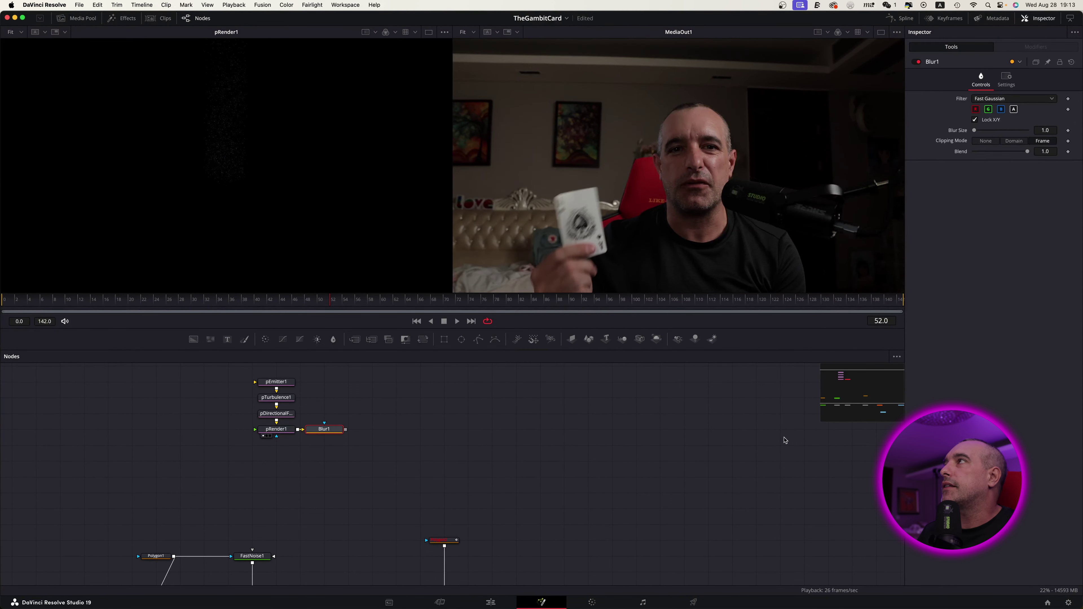
{"action": "left_click", "coordinate": [1017, 195]}
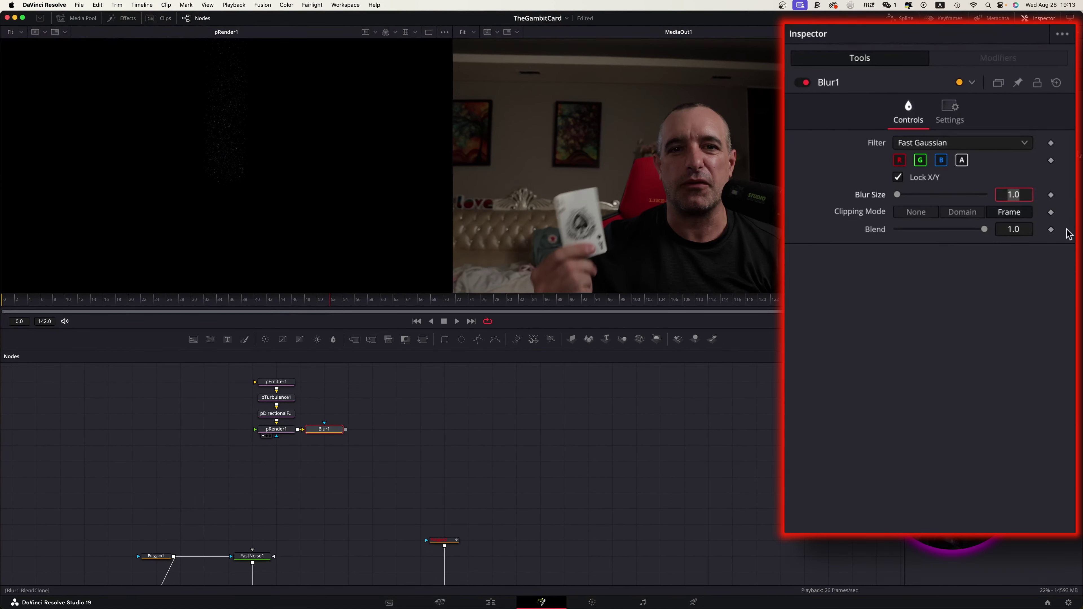
{"action": "left_click", "coordinate": [326, 430]}
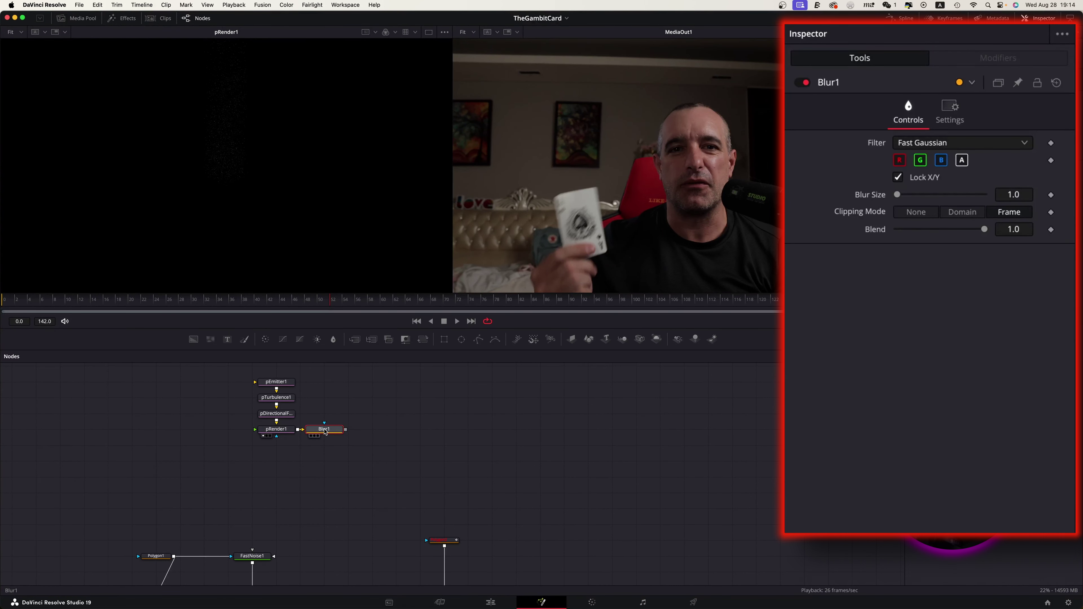
{"action": "left_click_drag", "start_coordinate": [325, 430], "coordinate": [277, 446]}
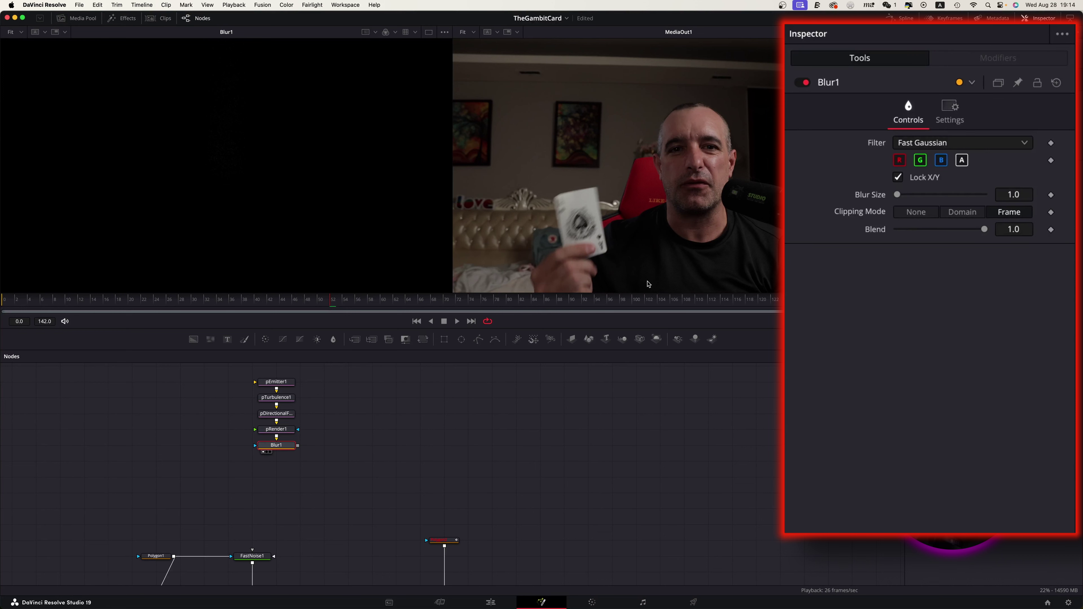
Set Blur1's Blur Size to 5.
{"action": "left_click", "coordinate": [1013, 195]}
{"action": "type", "text": "5"}
{"action": "key", "text": "Return"}
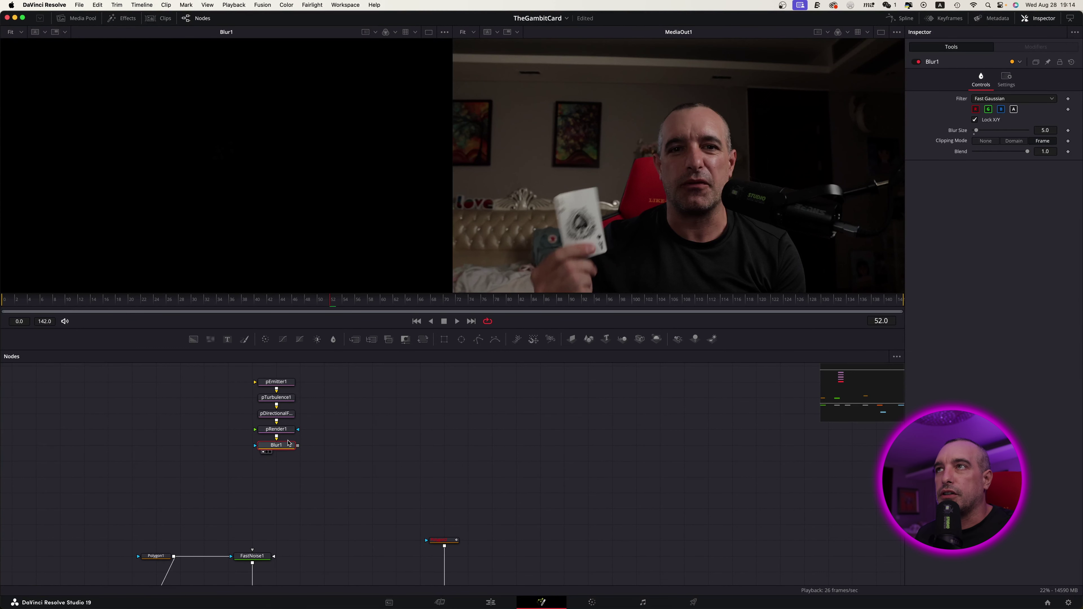
Add a Soft Glow node after Blur1, view it, and set its Gain to 5 and Glow Size to 11.
{"action": "key", "text": "shift+space"}
{"action": "type", "text": "sof"}
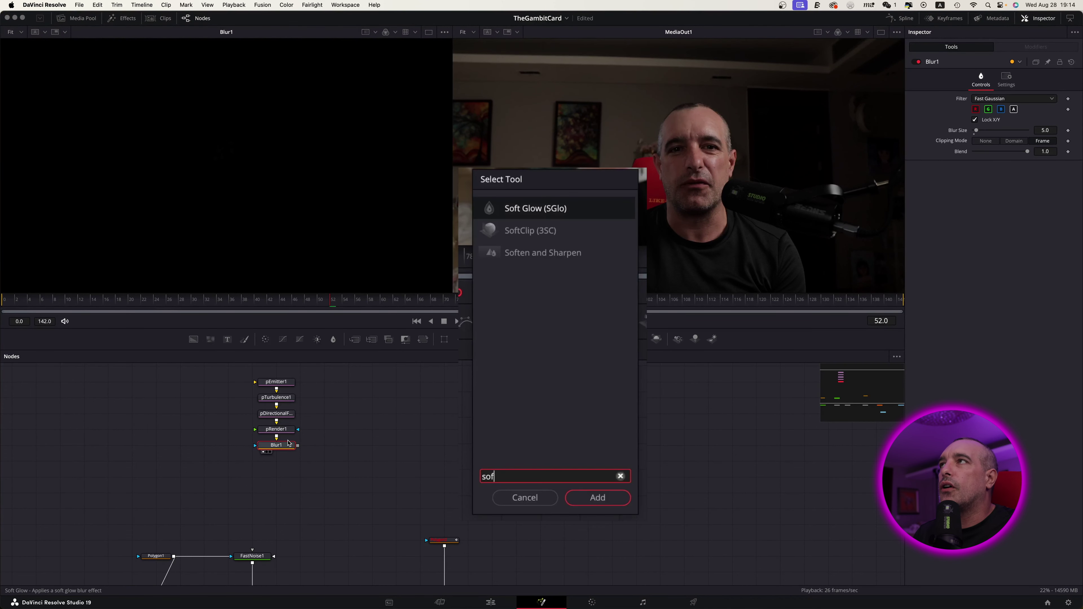
{"action": "type", "text": "t"}
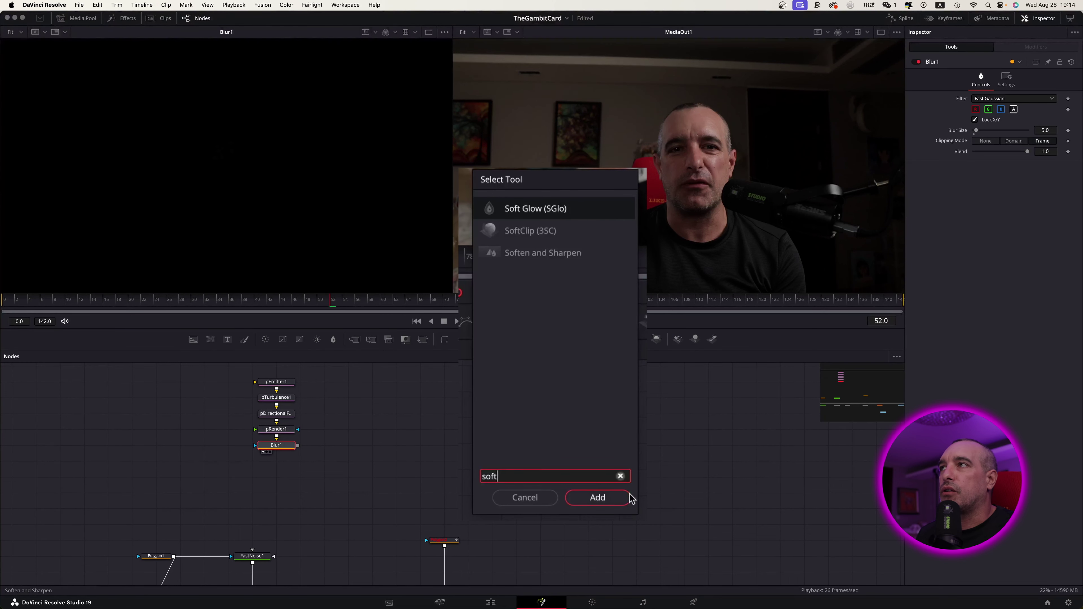
{"action": "left_click", "coordinate": [576, 447]}
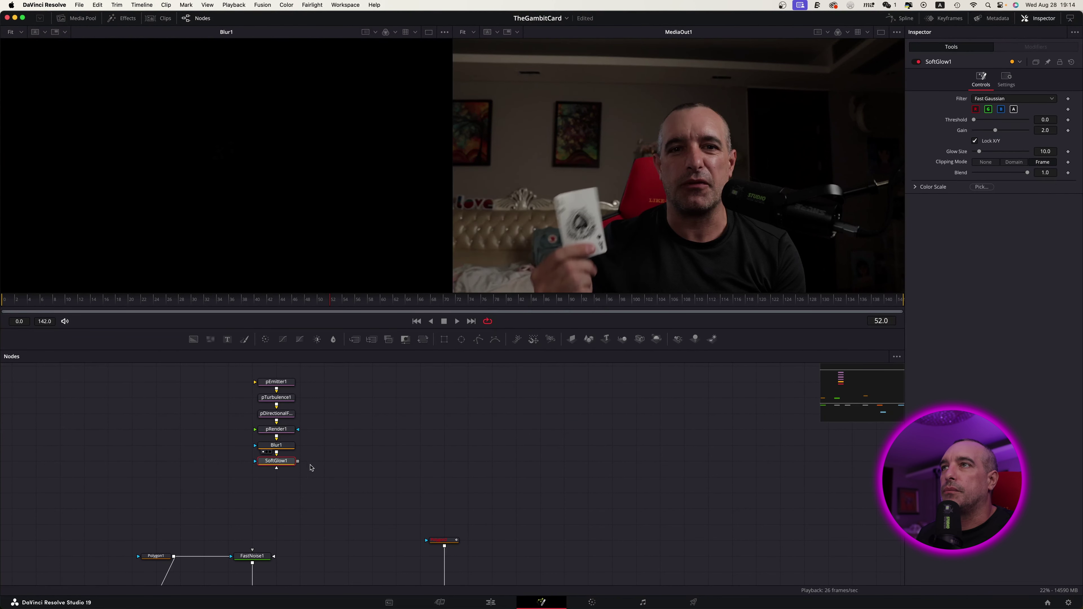
{"action": "left_click", "coordinate": [270, 466]}
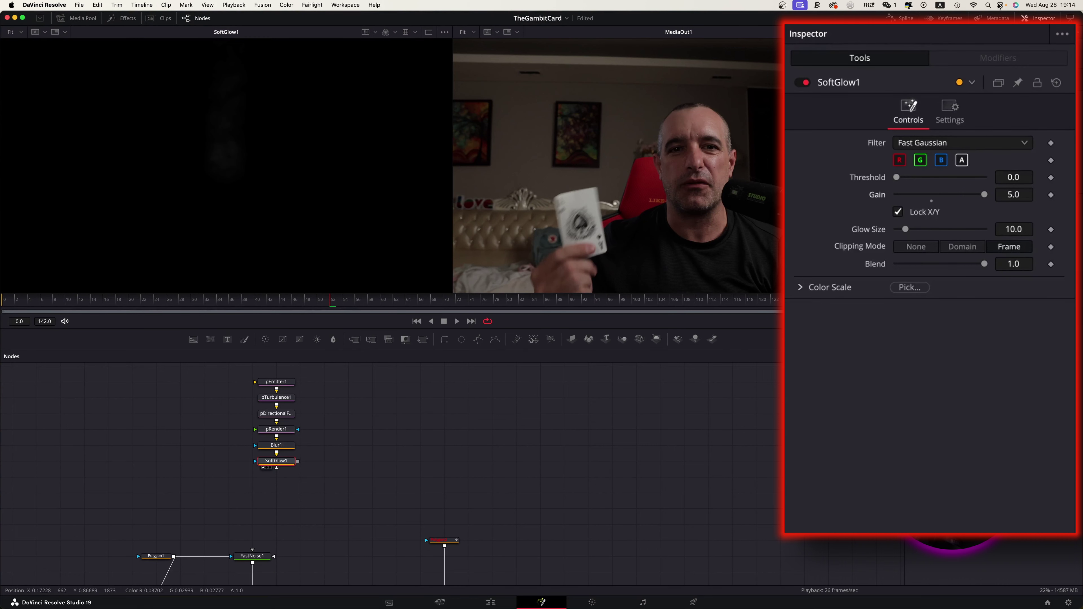
{"action": "left_click_drag", "start_coordinate": [1014, 229], "coordinate": [1023, 209]}
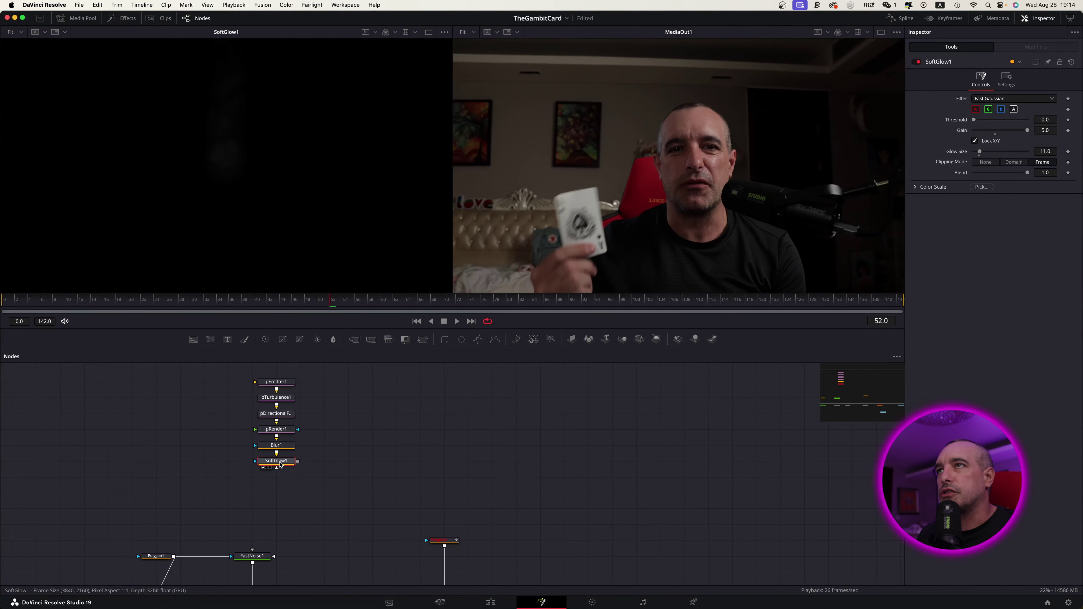
Add a Brightness / Contrast node after SoftGlow1 and raise its Gain to 5.
{"action": "key", "text": "shift+space"}
{"action": "type", "text": "soft"}
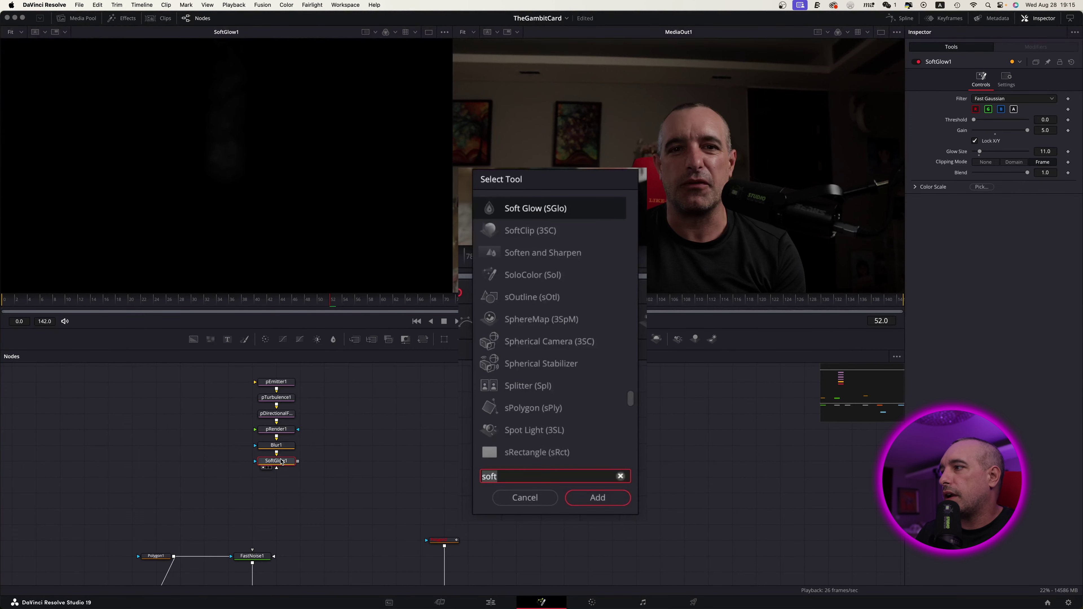
{"action": "type", "text": "Bright"}
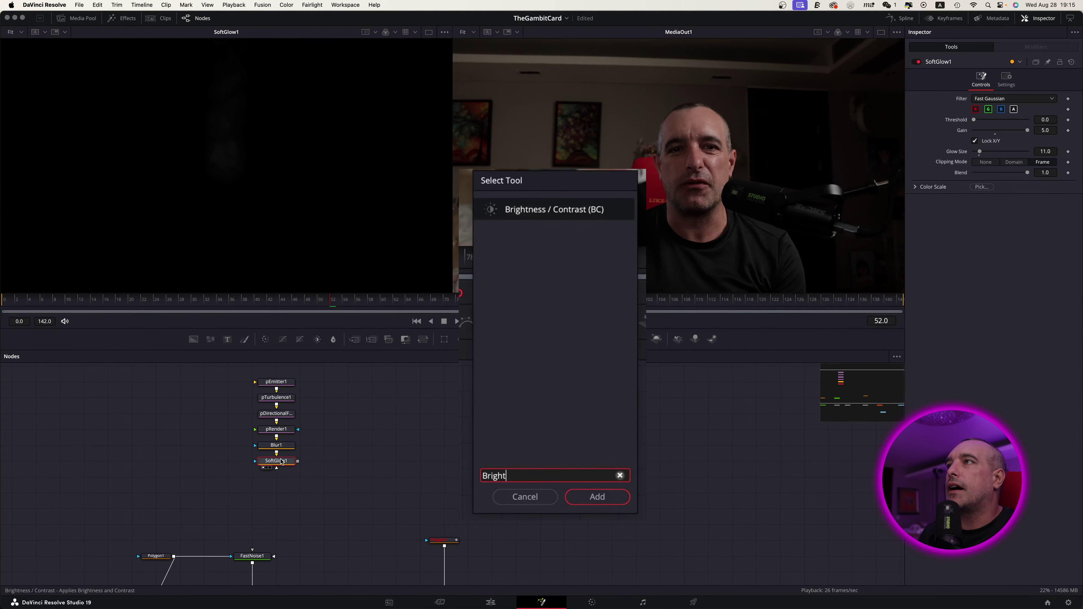
{"action": "key", "text": "Return"}
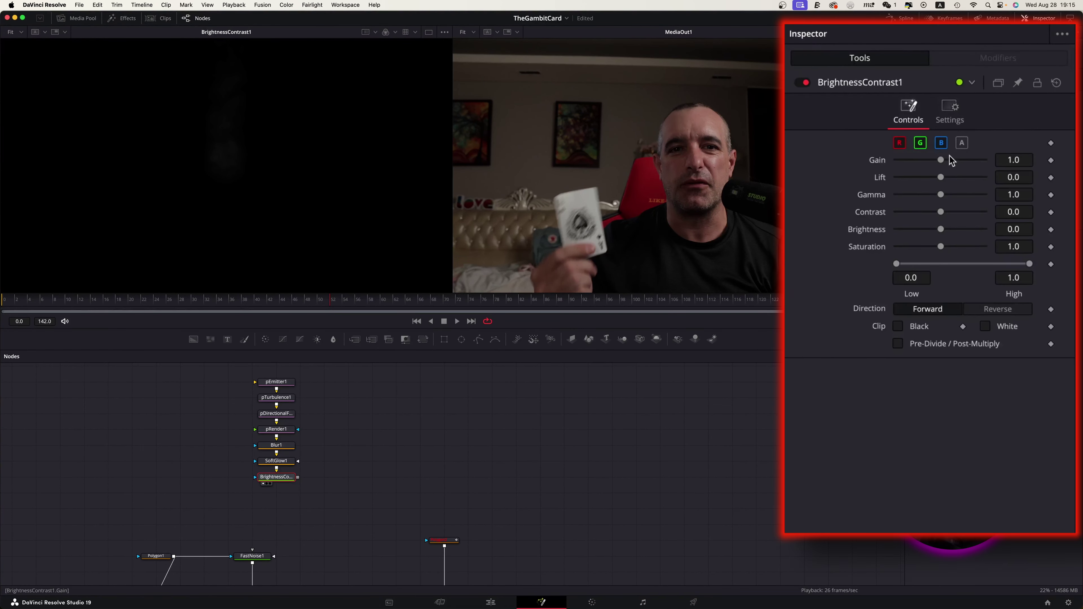
{"action": "left_click_drag", "start_coordinate": [941, 160], "coordinate": [995, 162]}
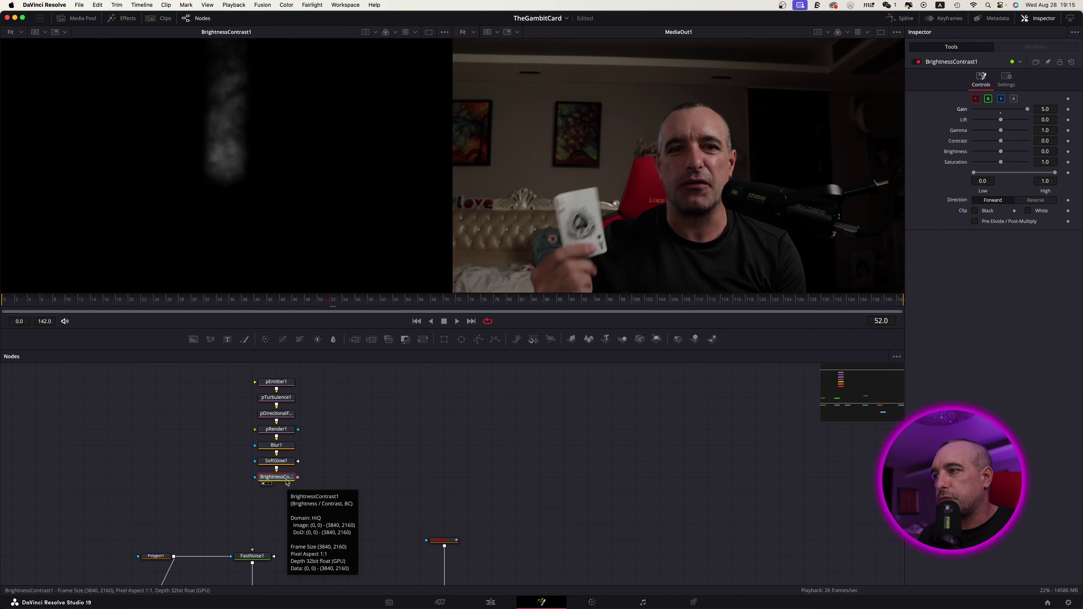
Add an Erode / Dilate node beside BrightnessContrast1, view it, and set its Amount to -0.01.
{"action": "key", "text": "shift+space"}
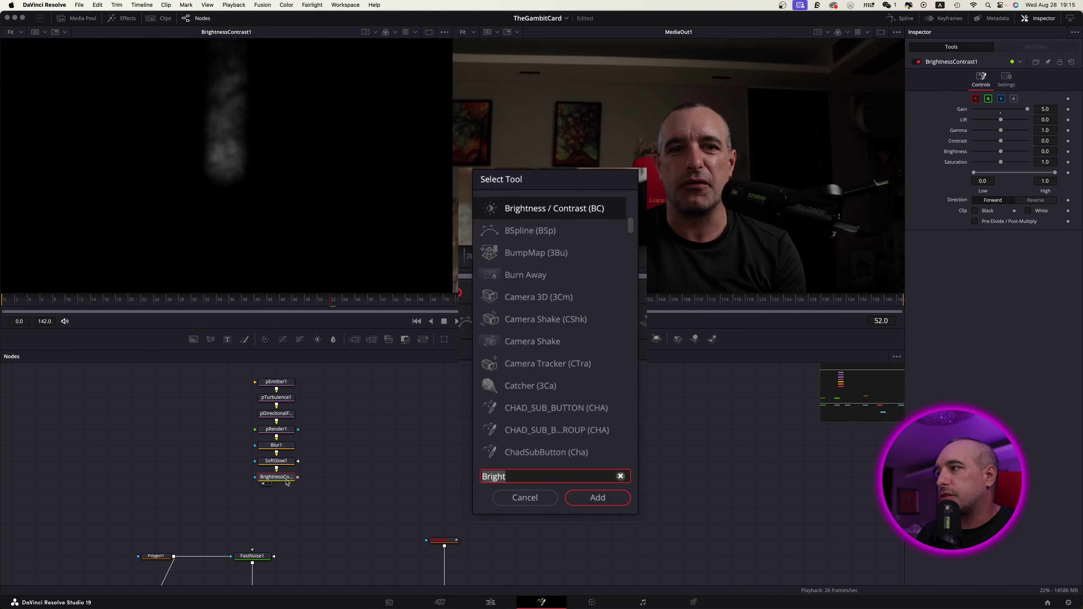
{"action": "type", "text": "o"}
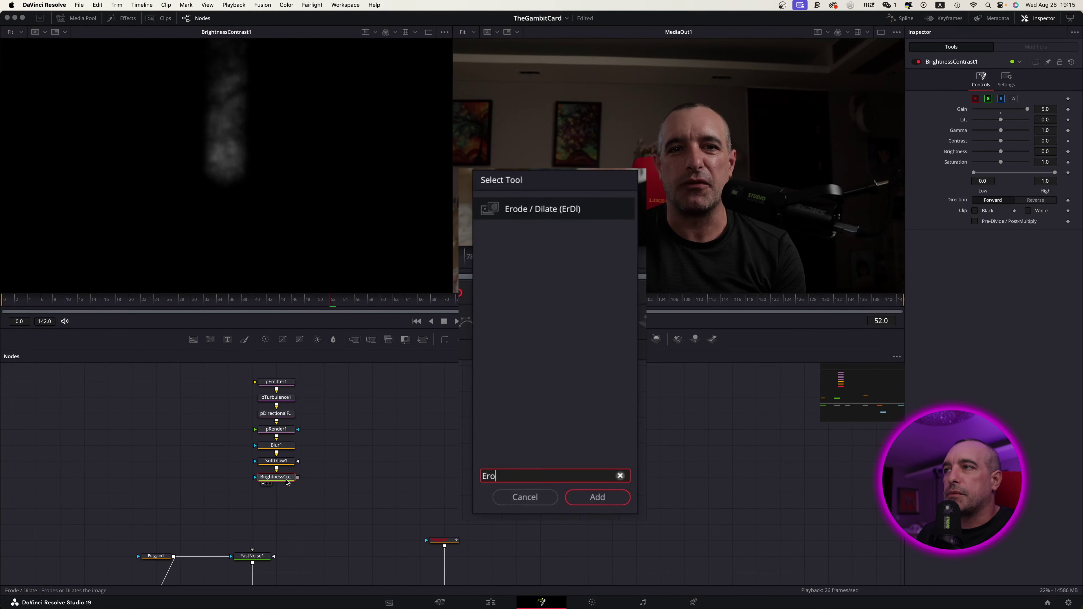
{"action": "key", "text": "Return"}
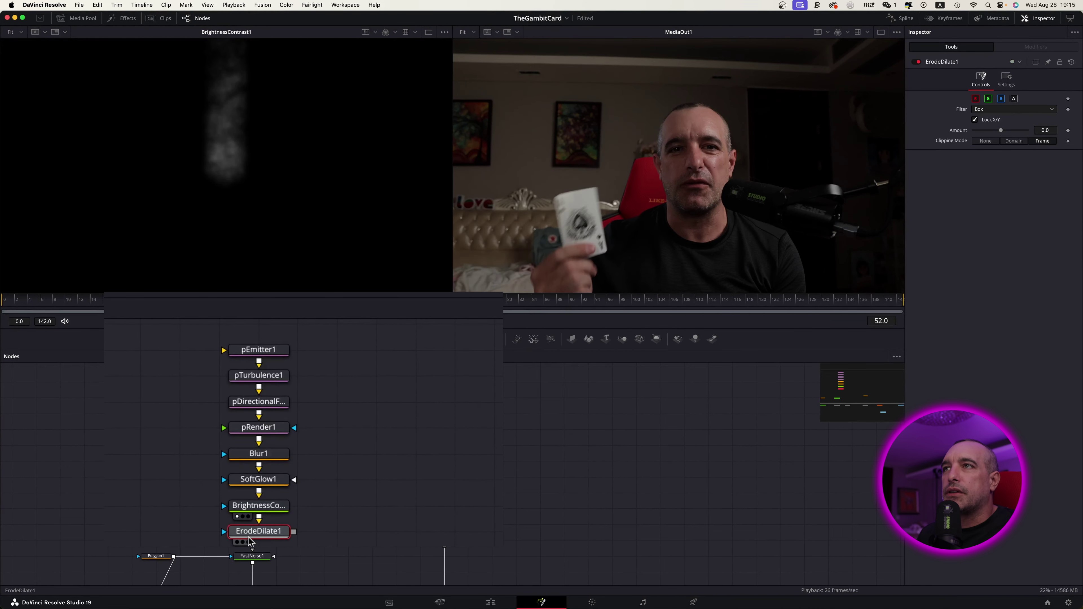
{"action": "left_click_drag", "start_coordinate": [271, 529], "coordinate": [388, 506]}
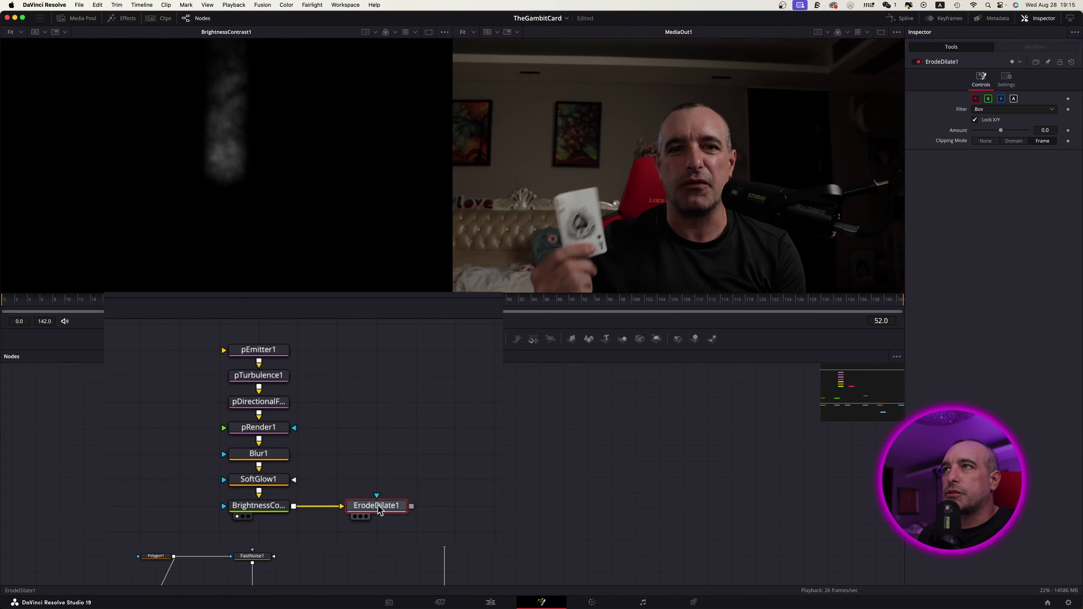
{"action": "left_click", "coordinate": [361, 515]}
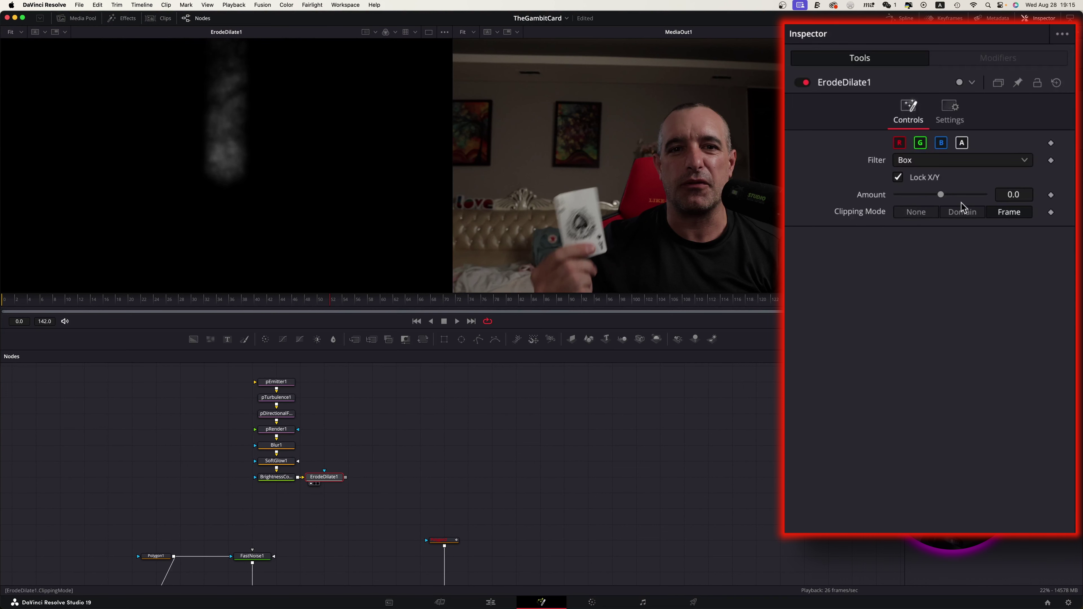
{"action": "left_click_drag", "start_coordinate": [942, 195], "coordinate": [836, 209]}
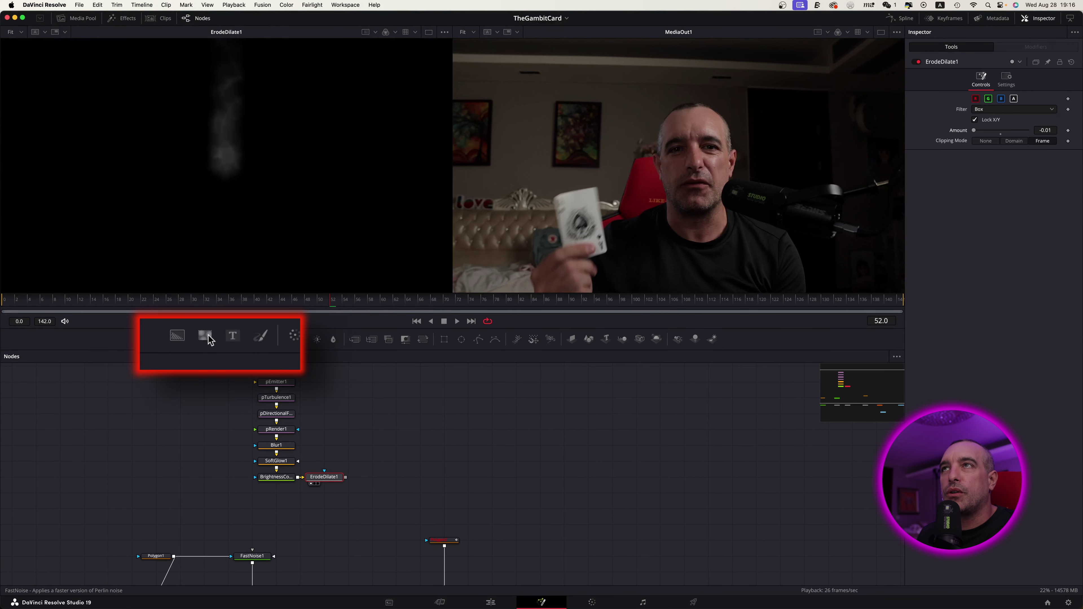
Add a Fast Noise node, connect it to ErodeDilate1's effect mask, and place it directly above that node.
{"action": "left_click_drag", "start_coordinate": [209, 340], "coordinate": [324, 447]}
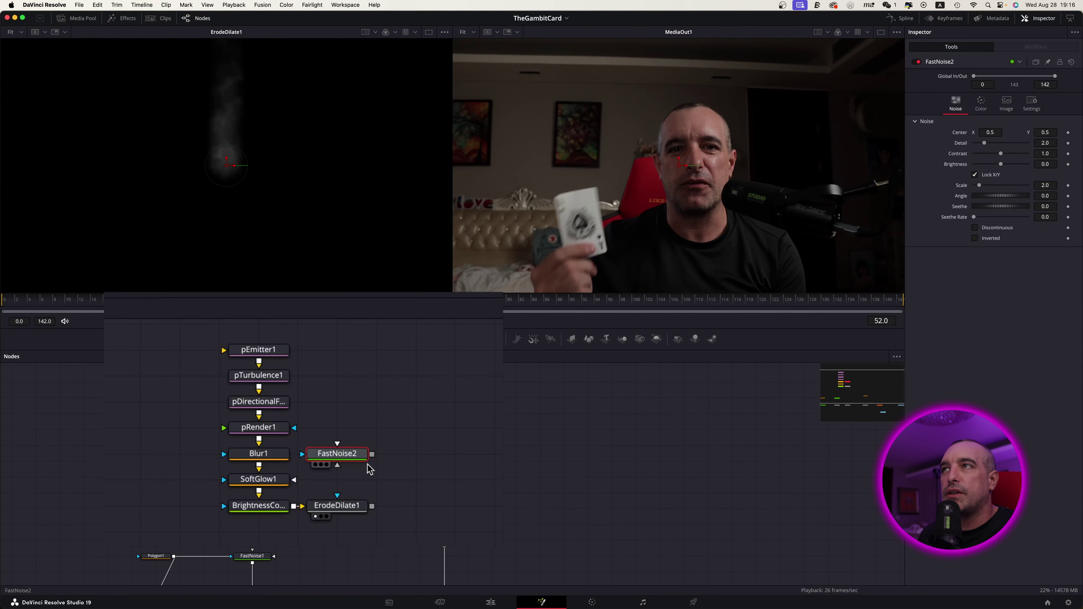
{"action": "left_click_drag", "start_coordinate": [371, 453], "coordinate": [334, 508]}
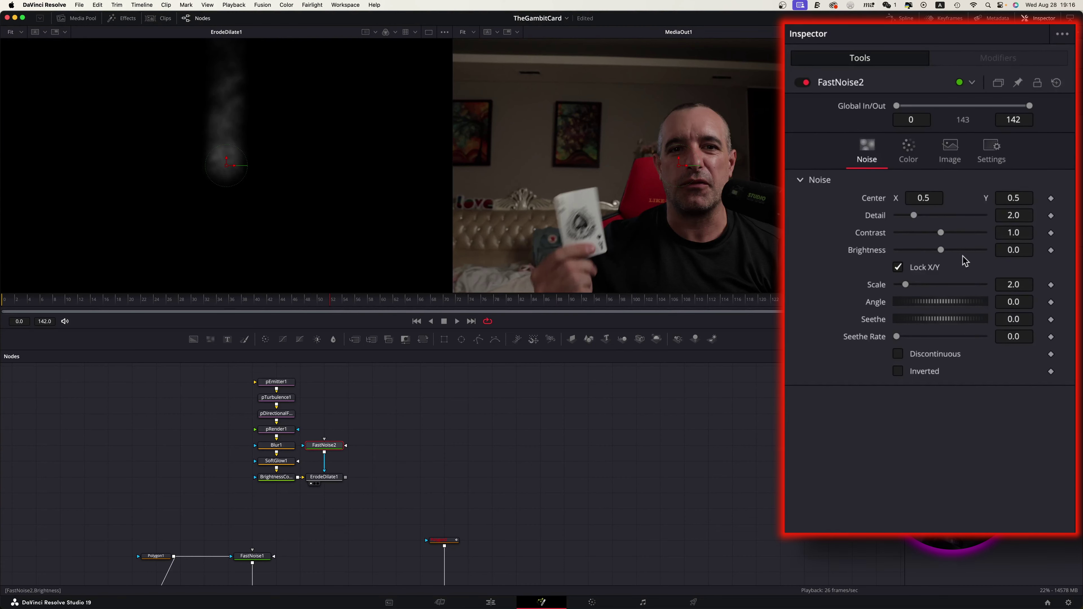
{"action": "left_click_drag", "start_coordinate": [324, 446], "coordinate": [324, 462]}
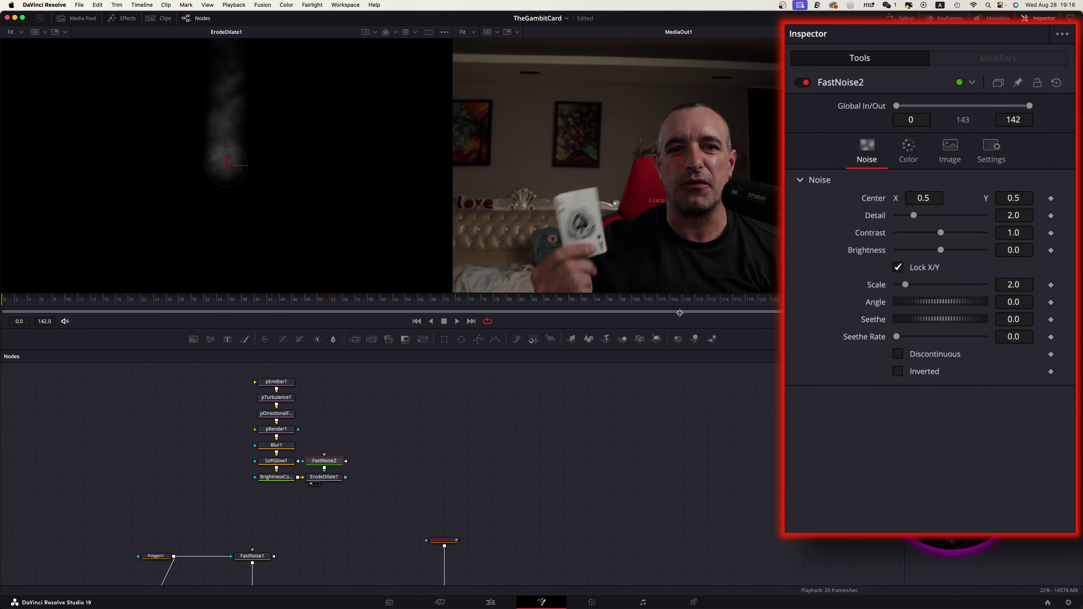
Set FastNoise2's Detail to about 7, Contrast to 3.16, Scale to 13.86 and Seethe Rate to 0.488, and play back the smoke.
{"action": "left_click_drag", "start_coordinate": [1012, 215], "coordinate": [1029, 215]}
{"action": "left_click_drag", "start_coordinate": [1014, 216], "coordinate": [1006, 223]}
{"action": "left_click_drag", "start_coordinate": [942, 233], "coordinate": [962, 237]}
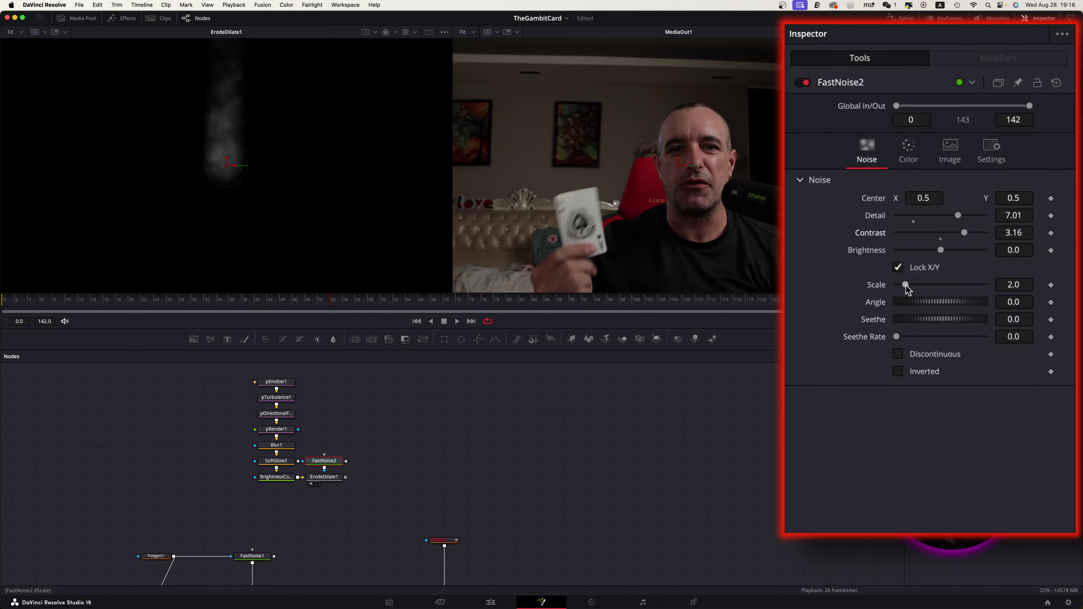
{"action": "left_click_drag", "start_coordinate": [906, 286], "coordinate": [958, 286]}
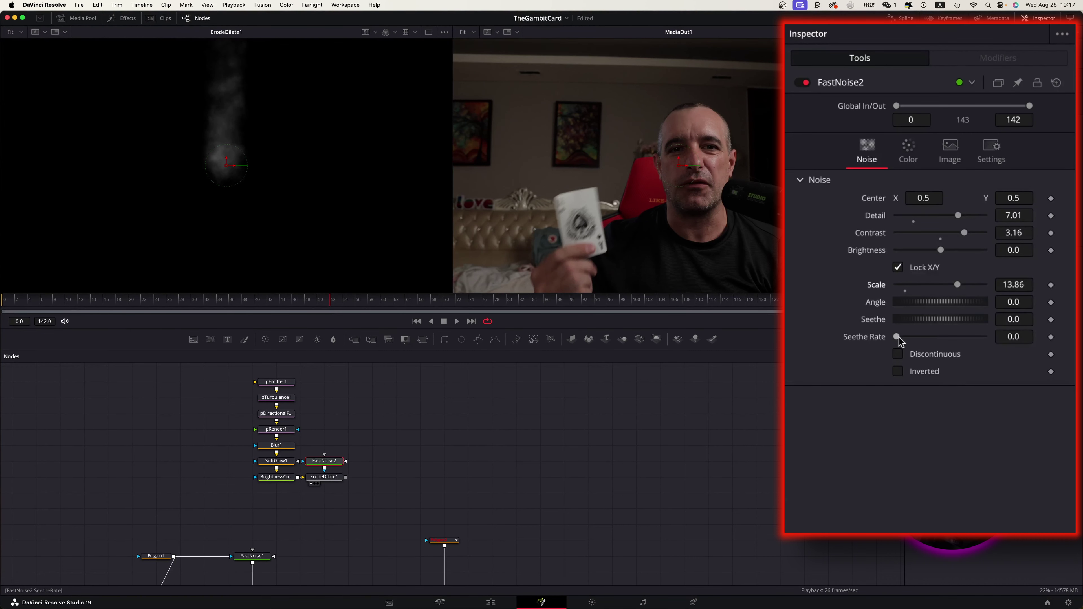
{"action": "left_click_drag", "start_coordinate": [897, 336], "coordinate": [942, 345]}
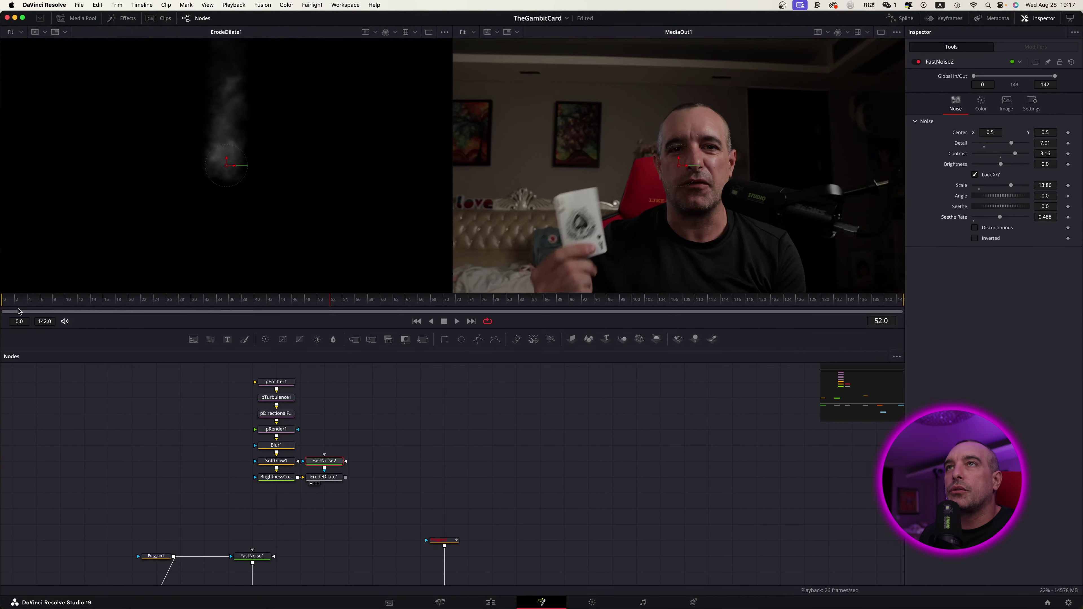
{"action": "key", "text": "space"}
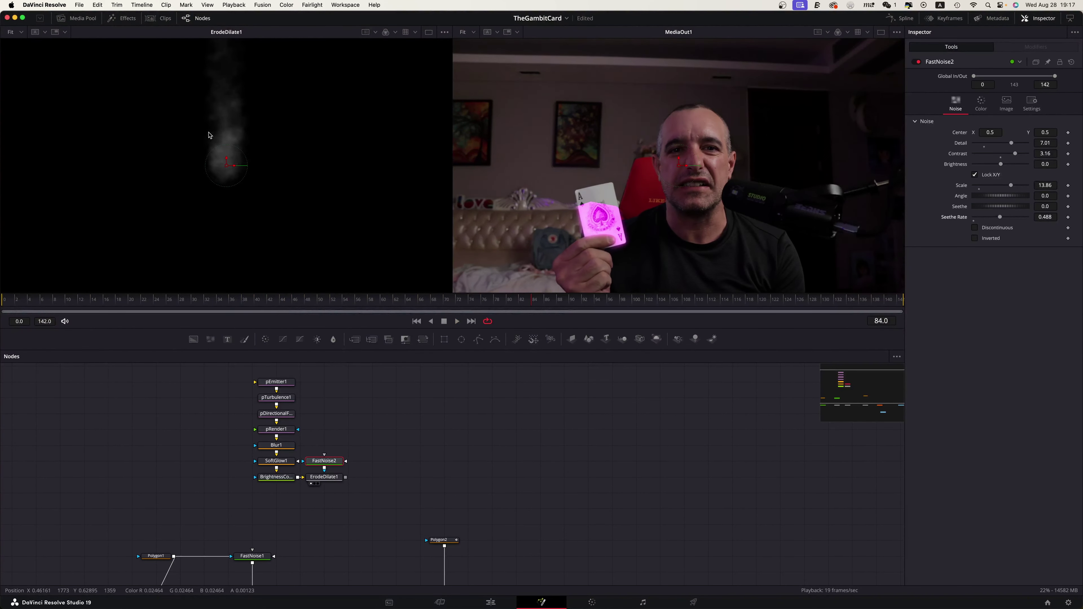
{"action": "key", "text": "space"}
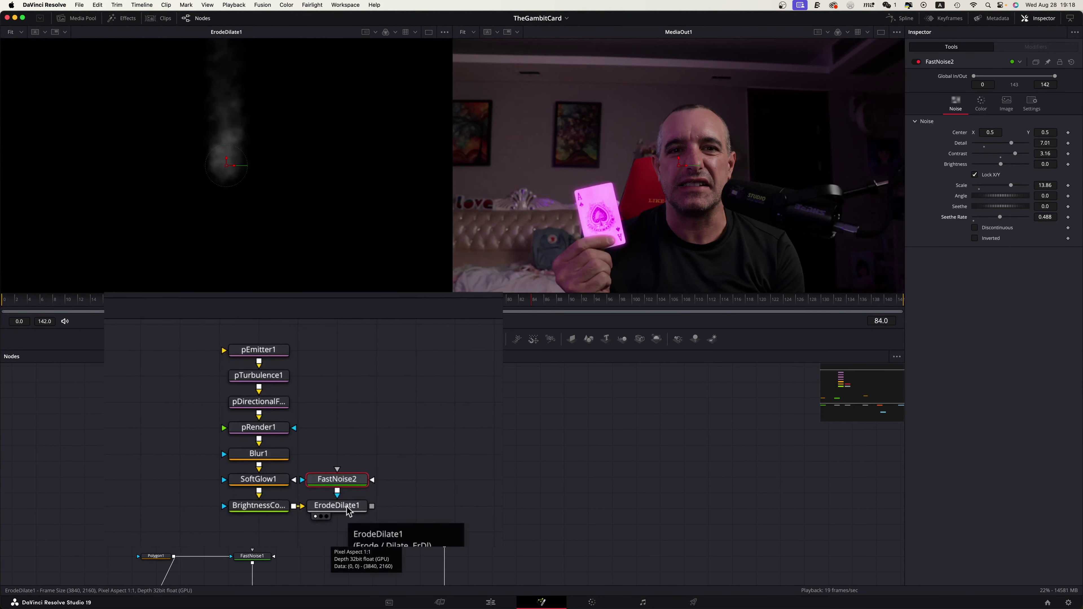
Add a Color Corrector node after ErodeDilate1.
{"action": "left_click", "coordinate": [331, 480]}
{"action": "key", "text": "shift+space"}
{"action": "type", "text": "Ero"}
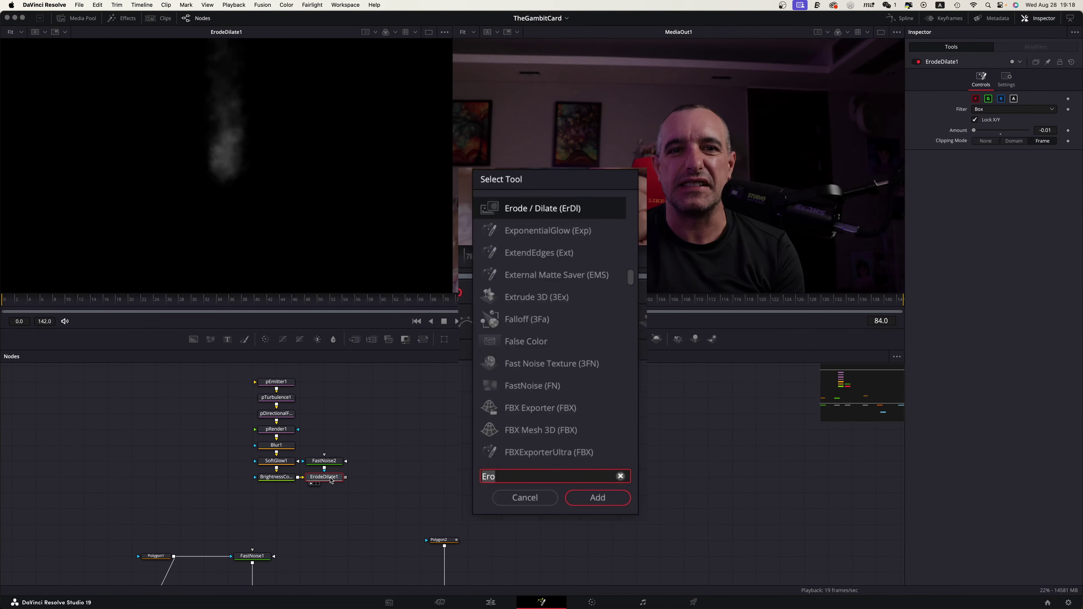
{"action": "key", "text": "BackSpace"}
{"action": "key", "text": "BackSpace"}
{"action": "key", "text": "BackSpace"}
{"action": "type", "text": "cc"}
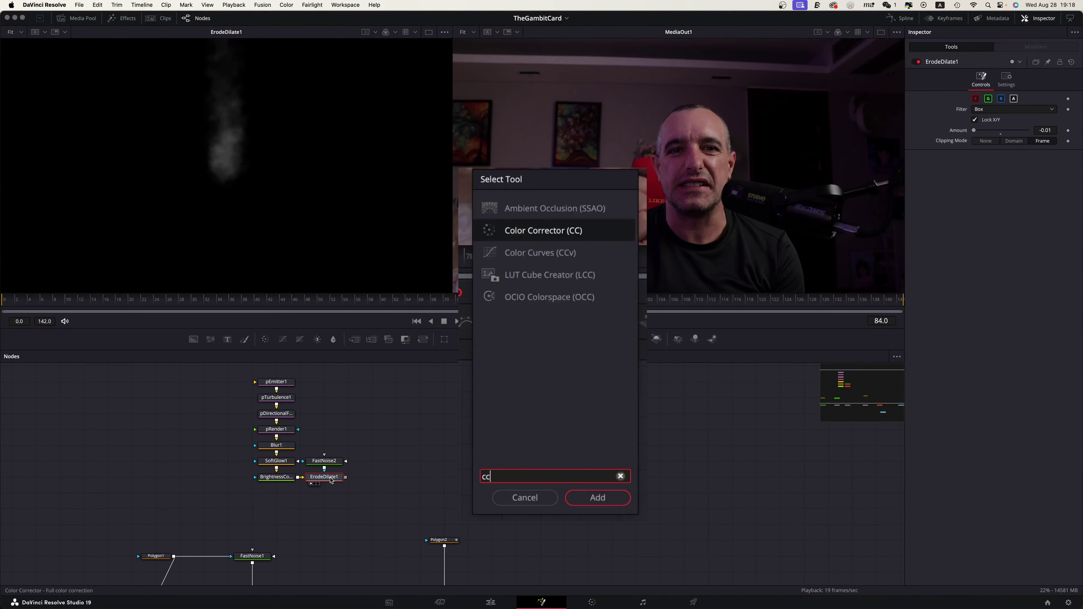
{"action": "key", "text": "Return"}
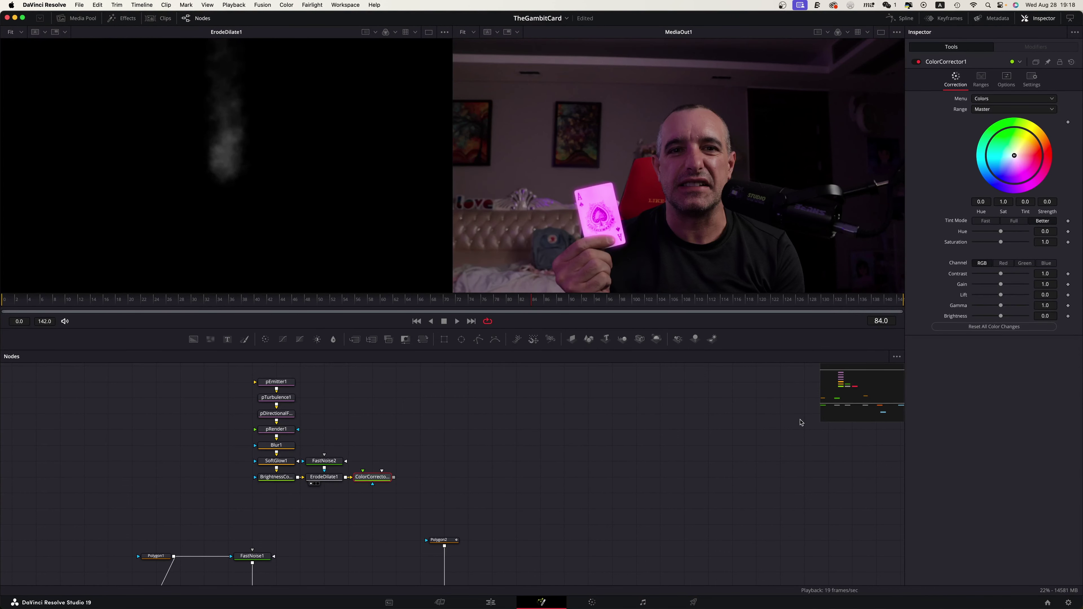
Tint ColorCorrector1 magenta-purple with Tint about -0.18 and Strength about 0.68, and view the node.
{"action": "left_click_drag", "start_coordinate": [1013, 155], "coordinate": [1015, 154]}
{"action": "left_click_drag", "start_coordinate": [964, 235], "coordinate": [980, 273]}
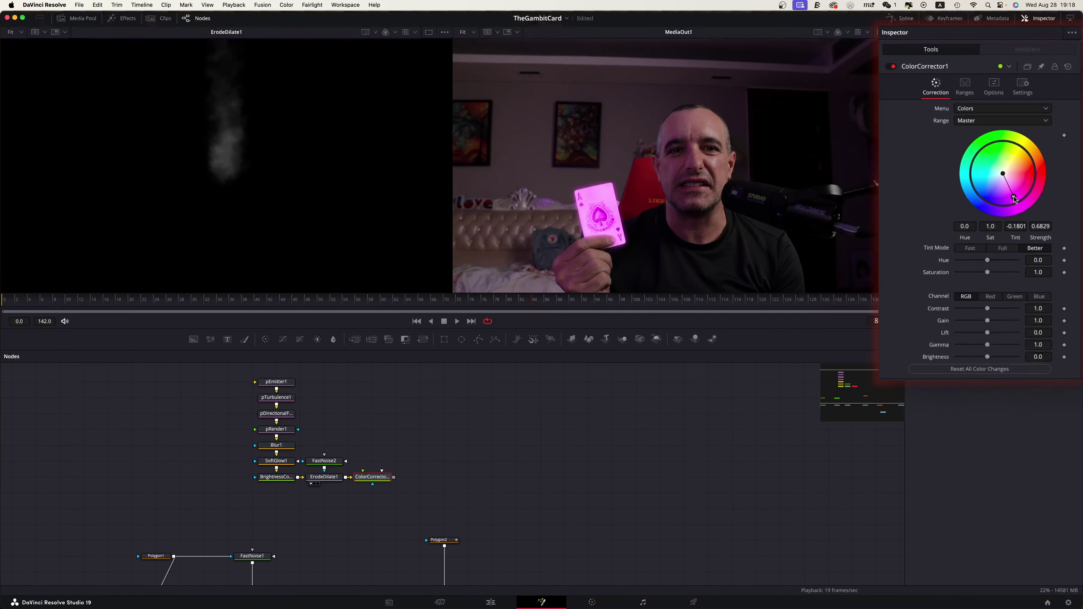
{"action": "key", "text": "1"}
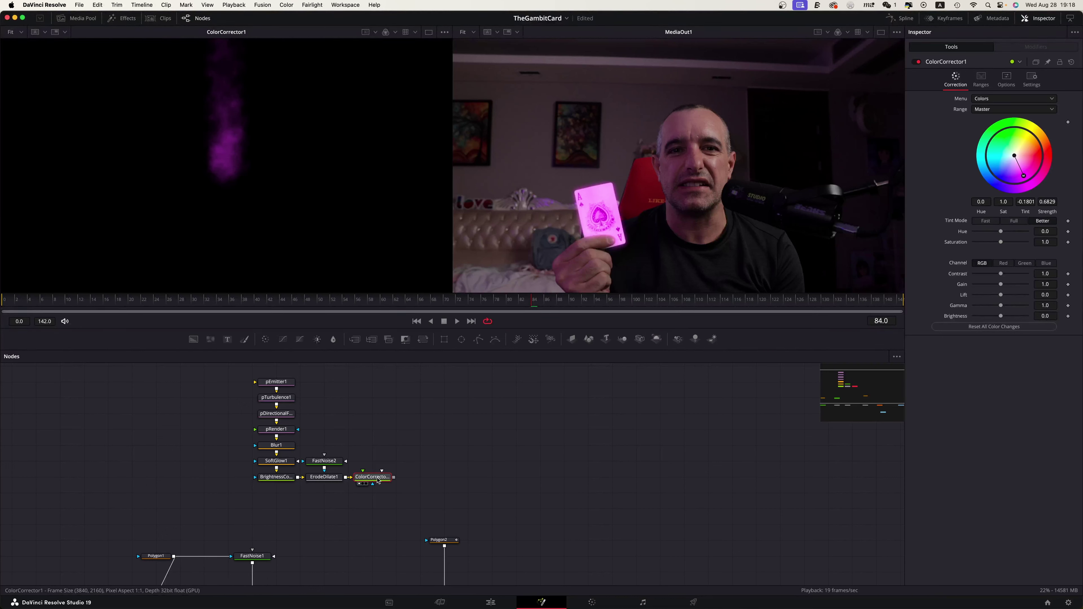
Add a Blur node after ColorCorrector1, set its Blur Size to 2.4, and view it.
{"action": "key", "text": "shift+space"}
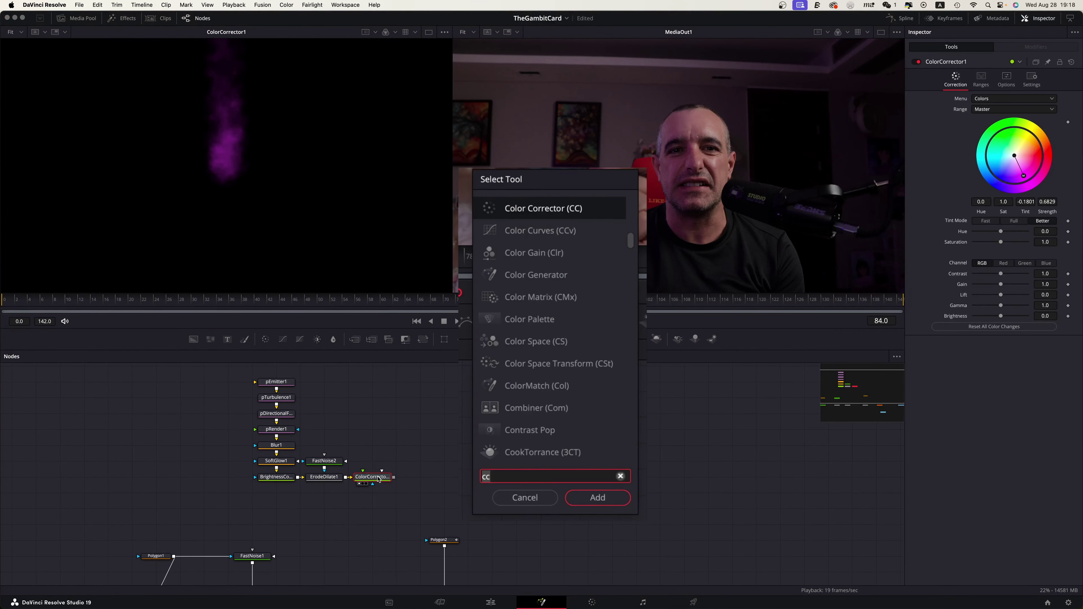
{"action": "type", "text": "blur"}
{"action": "key", "text": "Return"}
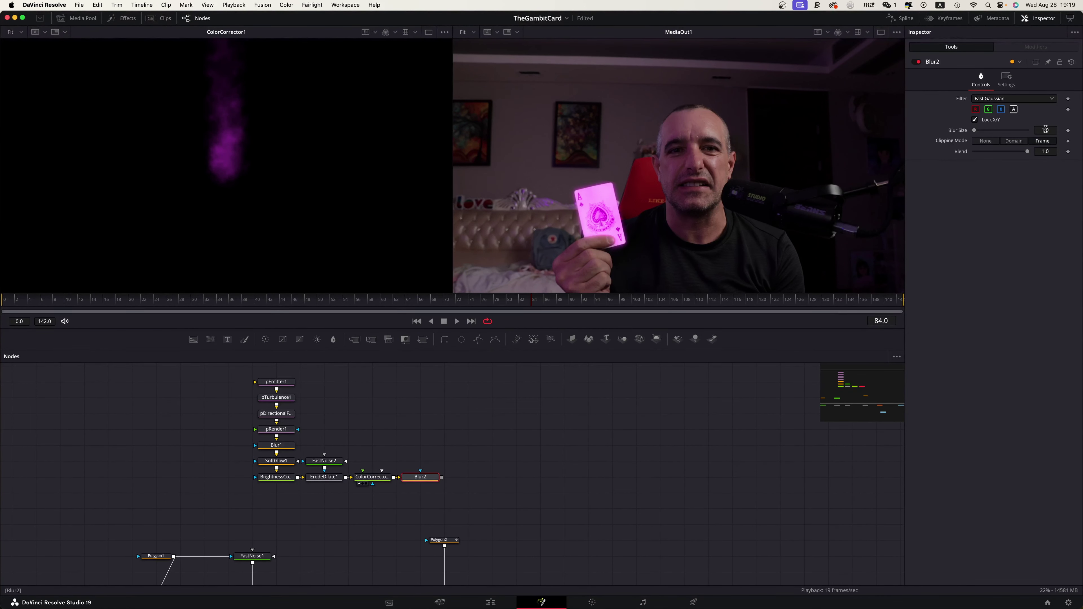
{"action": "left_click_drag", "start_coordinate": [1045, 129], "coordinate": [1058, 129]}
{"action": "key", "text": "1"}
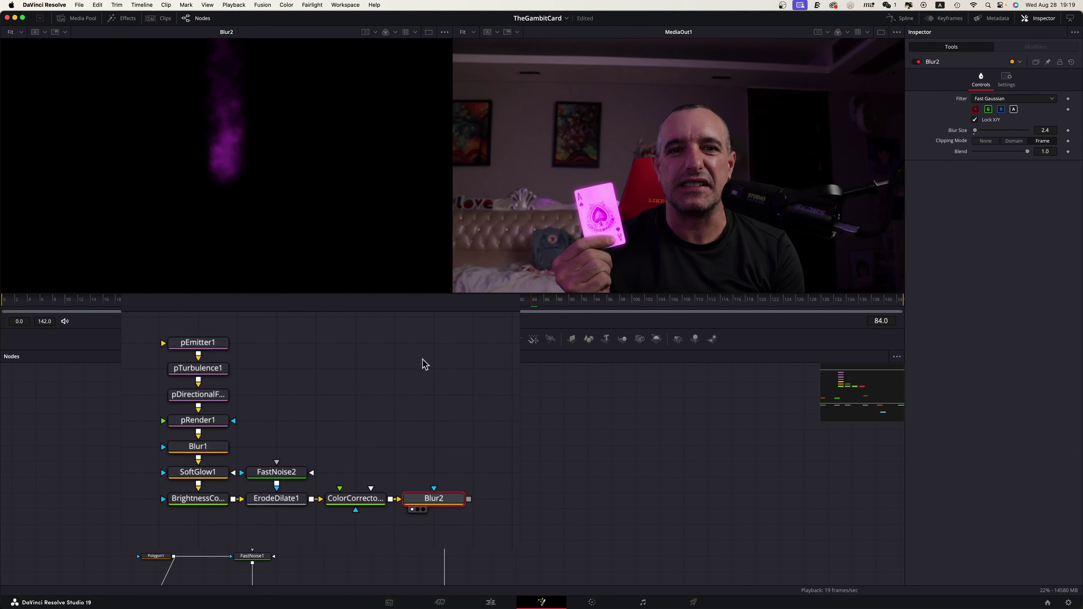
Group all the smoke nodes from pEmitter1 through Blur2, including FastNoise2, and move the group down toward the main node chain.
{"action": "left_click_drag", "start_coordinate": [142, 319], "coordinate": [500, 540]}
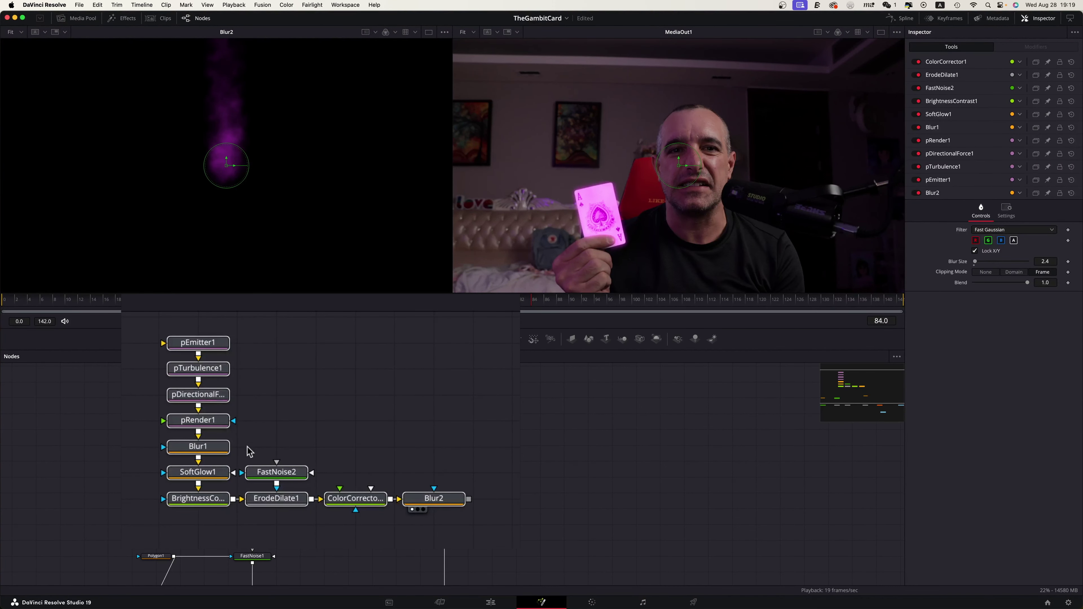
{"action": "key", "text": "super+g"}
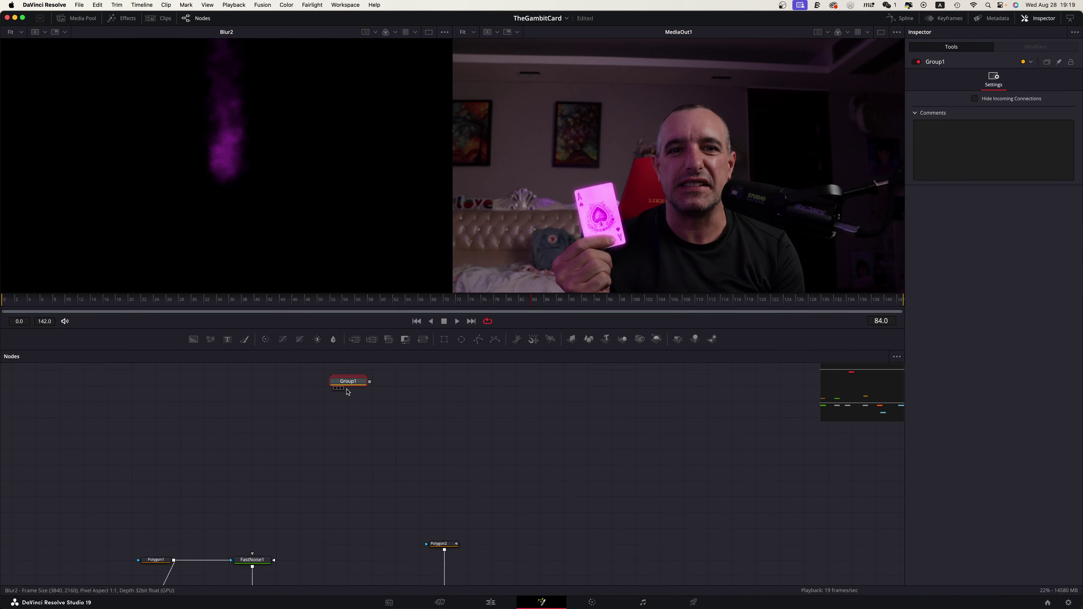
{"action": "left_click_drag", "start_coordinate": [348, 393], "coordinate": [323, 485]}
{"action": "right_click", "coordinate": [322, 486]}
{"action": "key", "text": "Escape"}
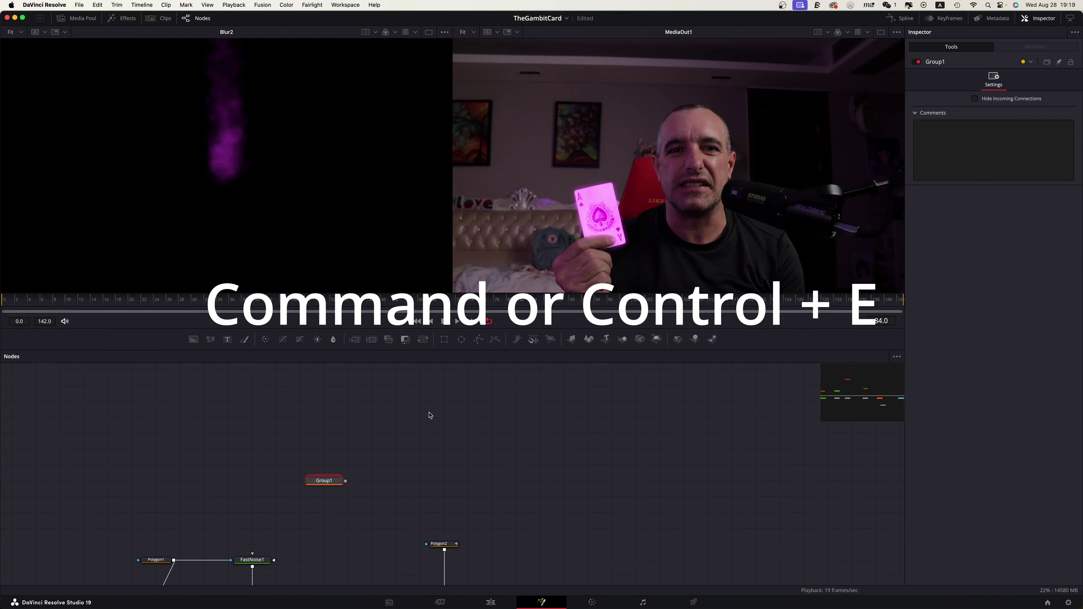
Expand and collapse Group1 to check its contents, and place it above the main chain between FastNoise1 and Polygon2.
{"action": "key", "text": "super+e"}
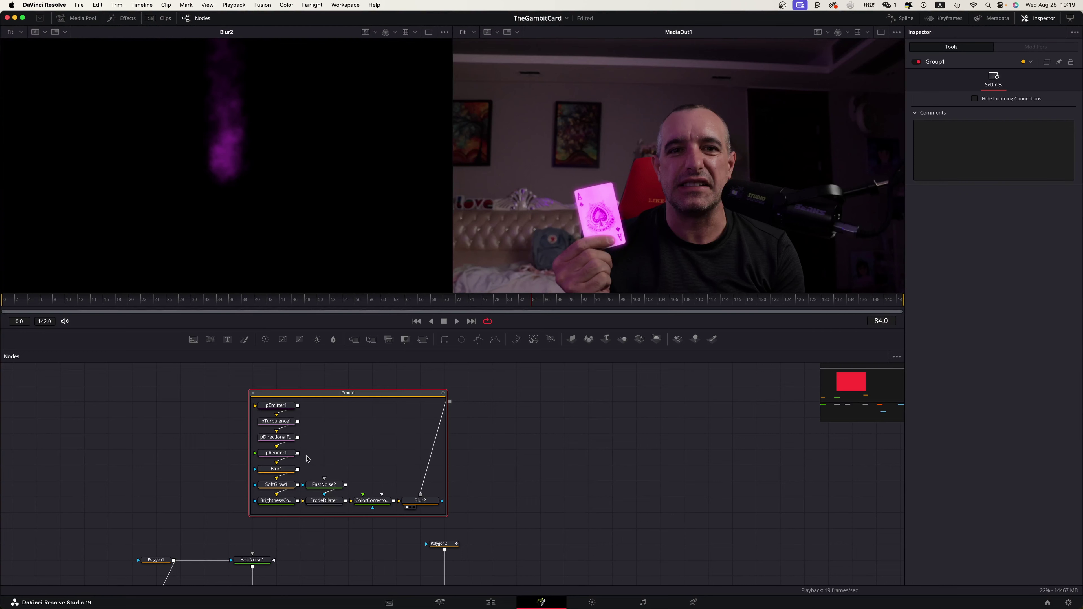
{"action": "key", "text": "super+e"}
{"action": "left_click_drag", "start_coordinate": [358, 404], "coordinate": [310, 514]}
{"action": "scroll", "coordinate": [370, 557], "scroll_direction": "down", "scroll_amount": 5}
{"action": "left_click_drag", "start_coordinate": [305, 397], "coordinate": [367, 412]}
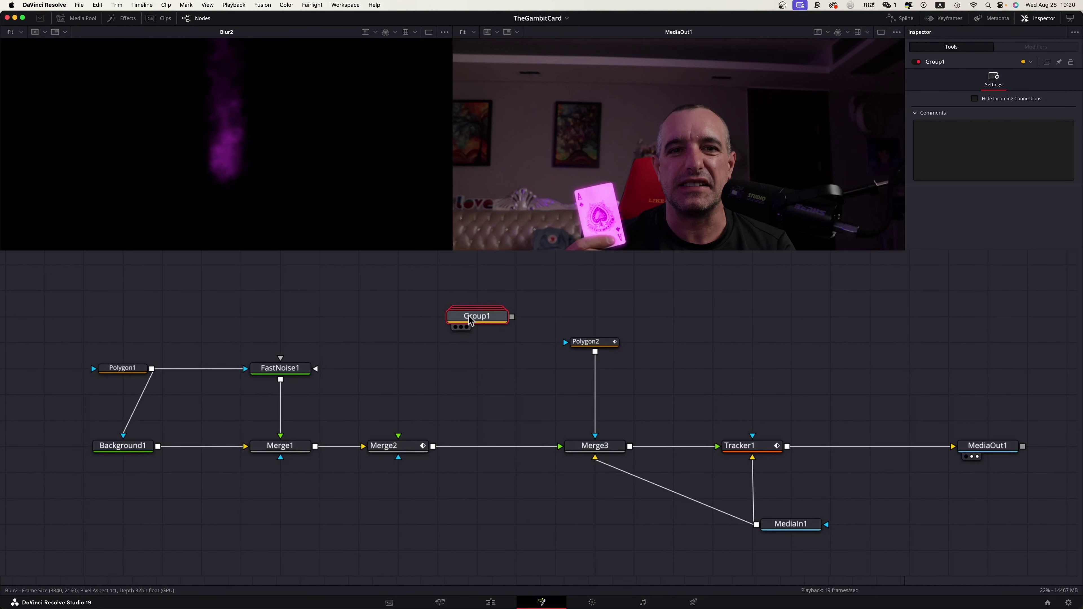
Add a Brightness / Contrast node after Group1 and place it directly below the group.
{"action": "mouse_move", "coordinate": [468, 318]}
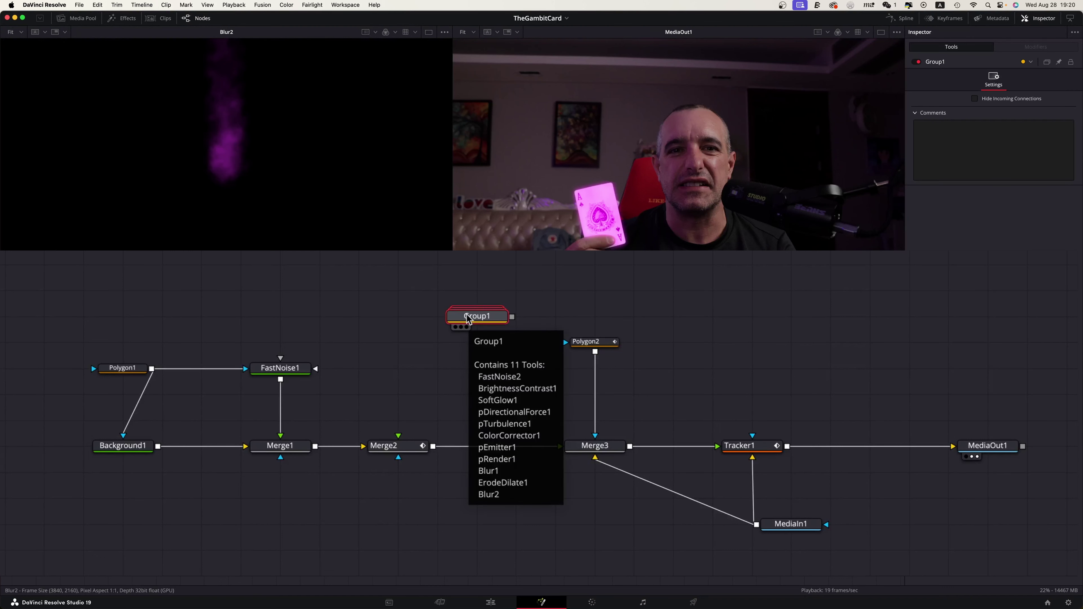
{"action": "key", "text": "shift+space"}
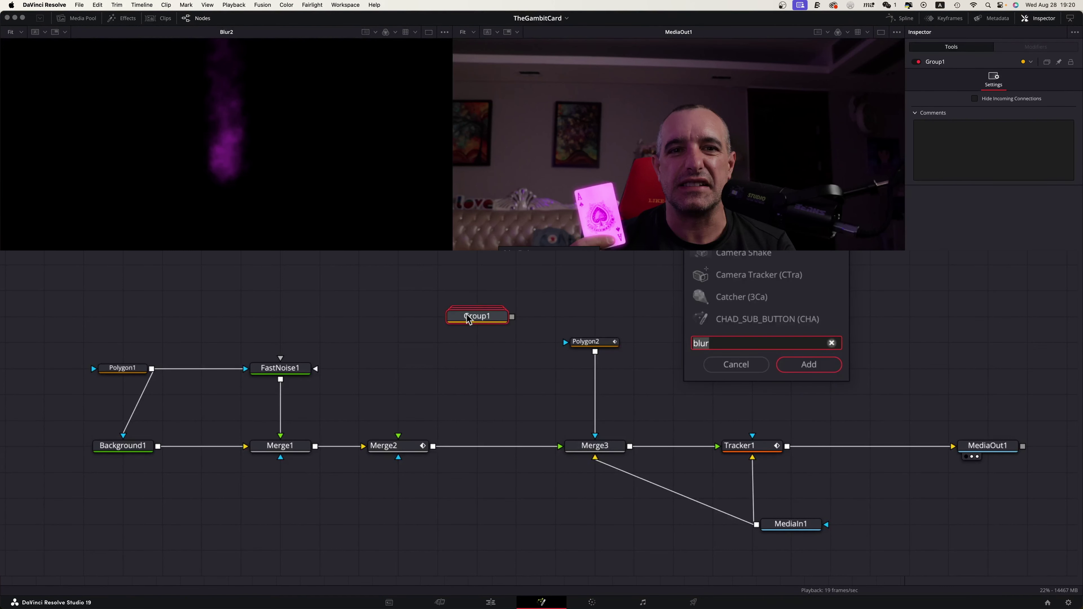
{"action": "type", "text": "bc"}
{"action": "key", "text": "Return"}
{"action": "left_click_drag", "start_coordinate": [571, 328], "coordinate": [495, 379]}
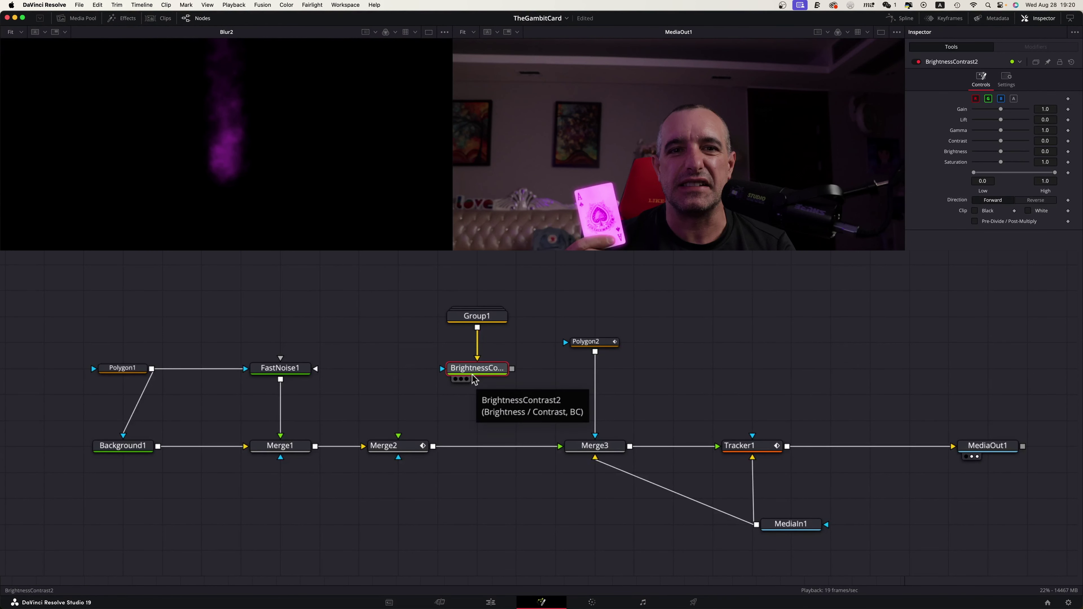
Add a Transform node after BrightnessContrast2, place it above Merge2, and connect it to Merge2's foreground.
{"action": "key", "text": "shift+space"}
{"action": "type", "text": "bri"}
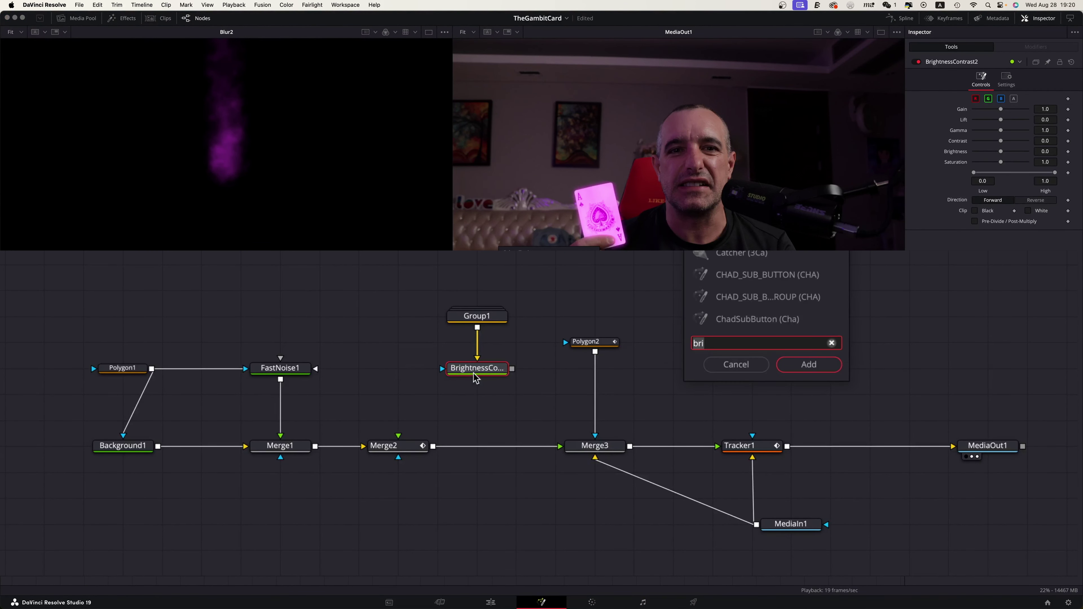
{"action": "key", "text": "BackSpace"}
{"action": "key", "text": "BackSpace"}
{"action": "key", "text": "BackSpace"}
{"action": "type", "text": "tran"}
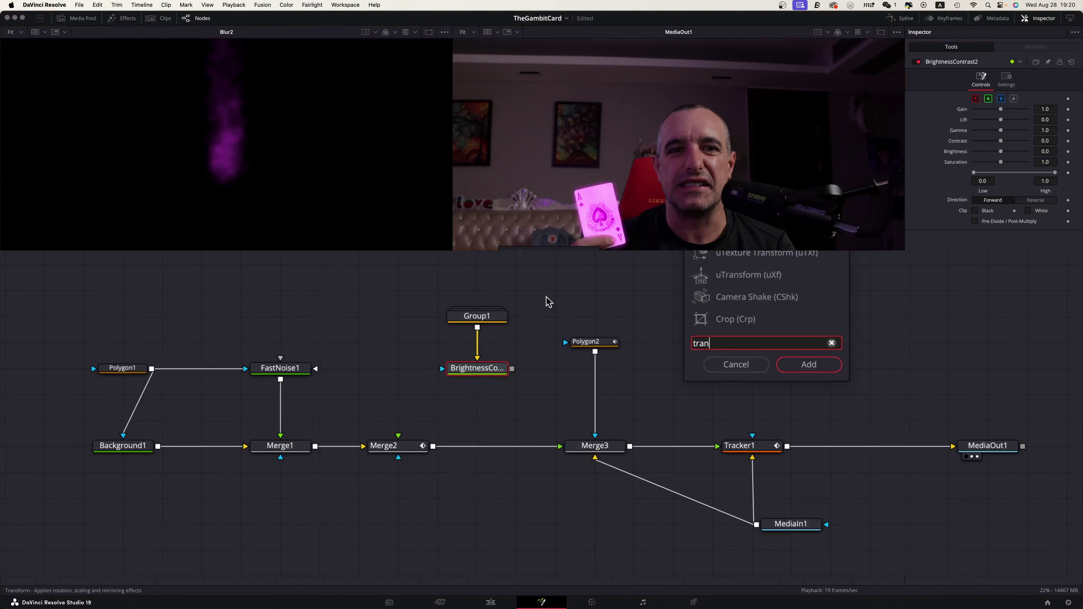
{"action": "left_click", "coordinate": [809, 365]}
{"action": "left_click_drag", "start_coordinate": [489, 395], "coordinate": [398, 441]}
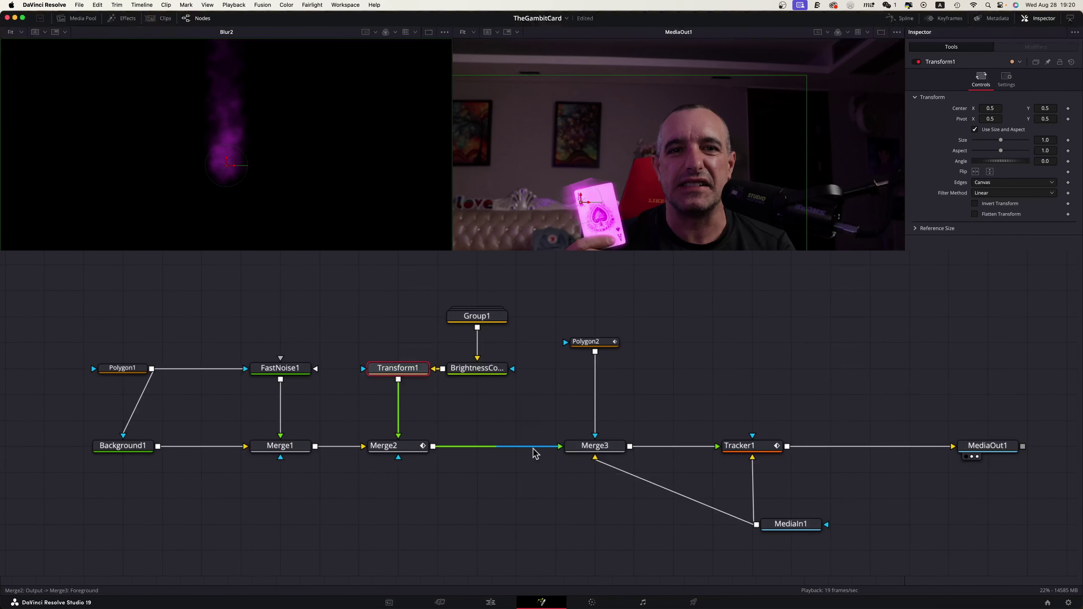
Disconnect Merge2 from Merge3, add a Blur node after Merge2, and connect the blur's output to Merge3's foreground.
{"action": "left_click_drag", "start_coordinate": [539, 452], "coordinate": [501, 460]}
{"action": "left_click", "coordinate": [387, 449]}
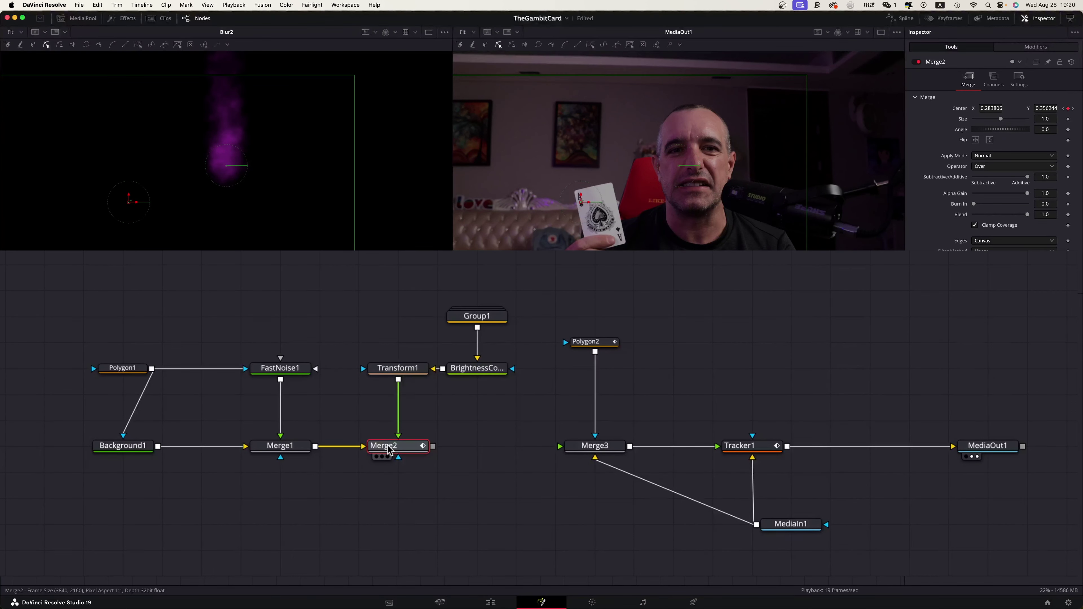
{"action": "key", "text": "shift+space"}
{"action": "type", "text": "tran"}
{"action": "key", "text": "BackSpace"}
{"action": "key", "text": "BackSpace"}
{"action": "key", "text": "BackSpace"}
{"action": "key", "text": "BackSpace"}
{"action": "type", "text": "blur"}
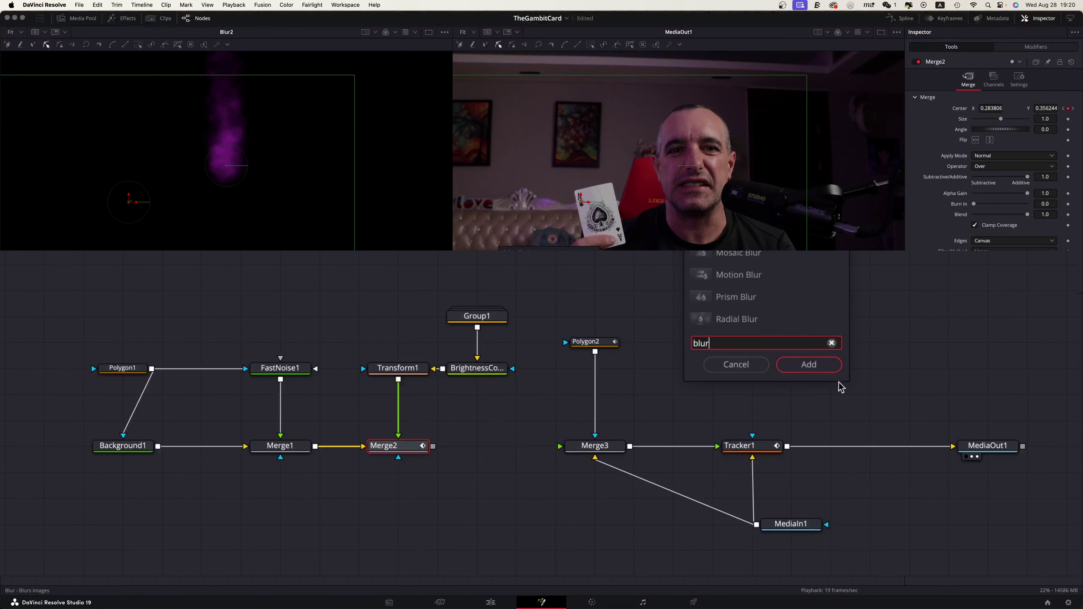
{"action": "key", "text": "Return"}
{"action": "left_click_drag", "start_coordinate": [433, 472], "coordinate": [559, 446]}
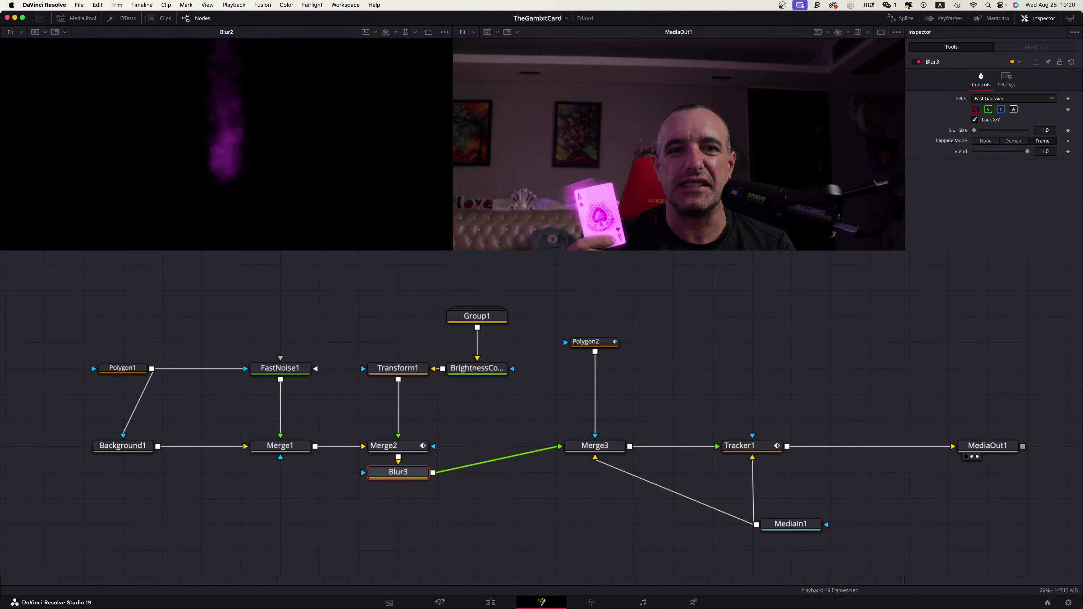
Move Merge3, Polygon2, Tracker1, MediaIn1 and MediaOut1 down to line up with Blur3.
{"action": "left_click_drag", "start_coordinate": [564, 284], "coordinate": [1051, 539]}
{"action": "left_click_drag", "start_coordinate": [567, 450], "coordinate": [568, 476]}
{"action": "left_click", "coordinate": [466, 512]}
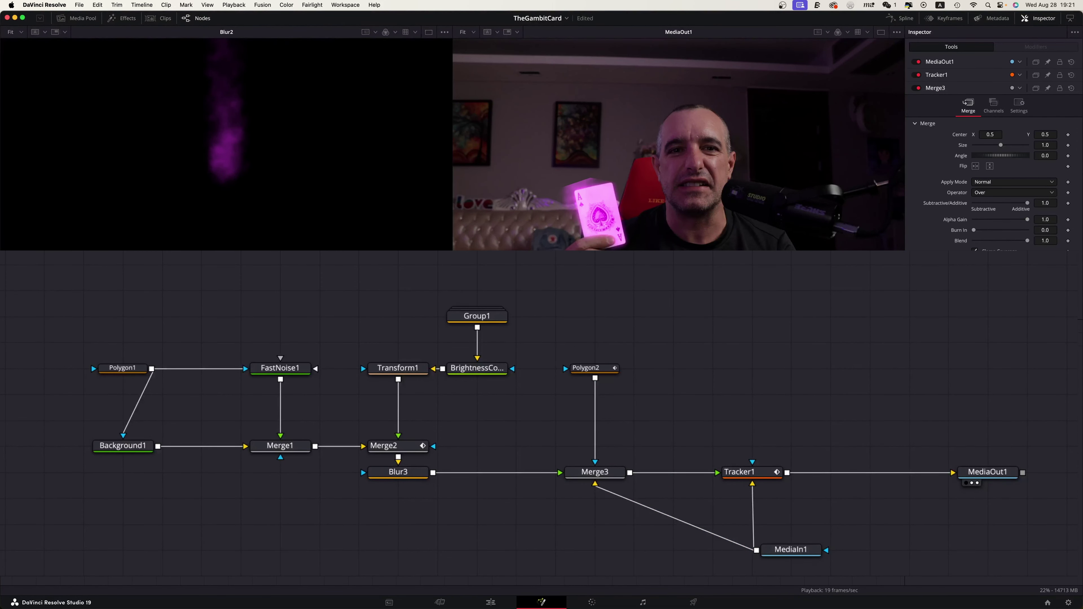
Play back the composite and shift Transform1's Center to about X 0.546, Y 0.45, over the middle of the card.
{"action": "scroll", "coordinate": [414, 366], "scroll_direction": "up", "scroll_amount": 1}
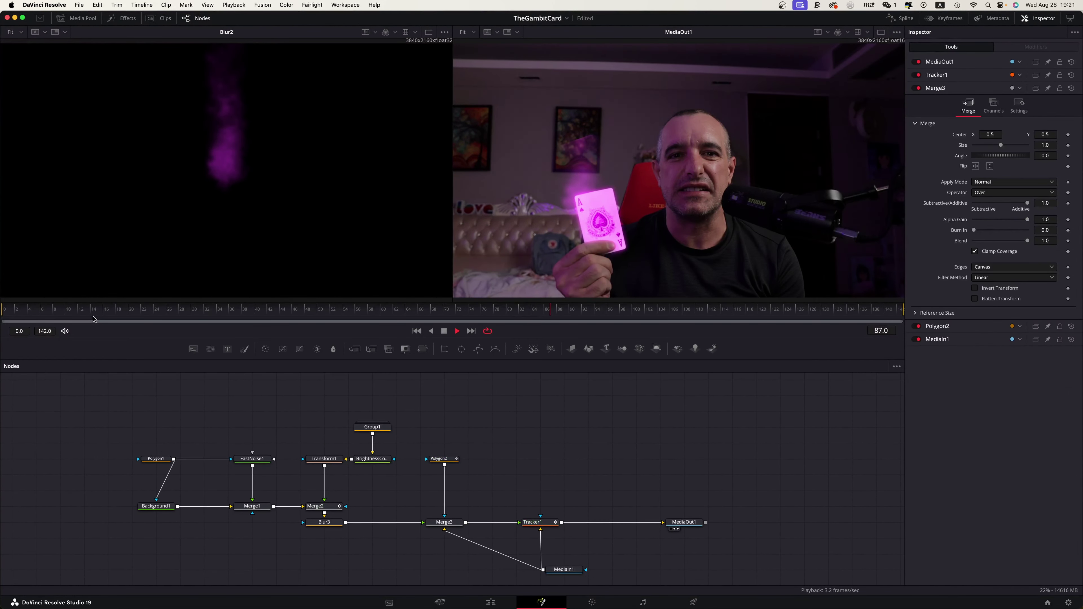
{"action": "key", "text": "space"}
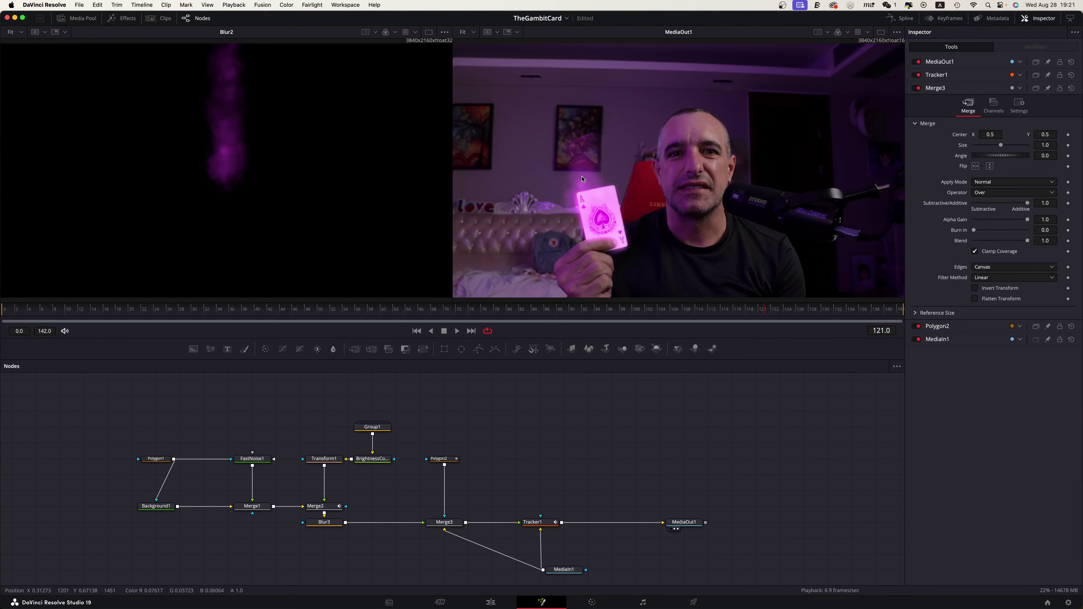
{"action": "scroll", "coordinate": [291, 495], "scroll_direction": "up", "scroll_amount": 5}
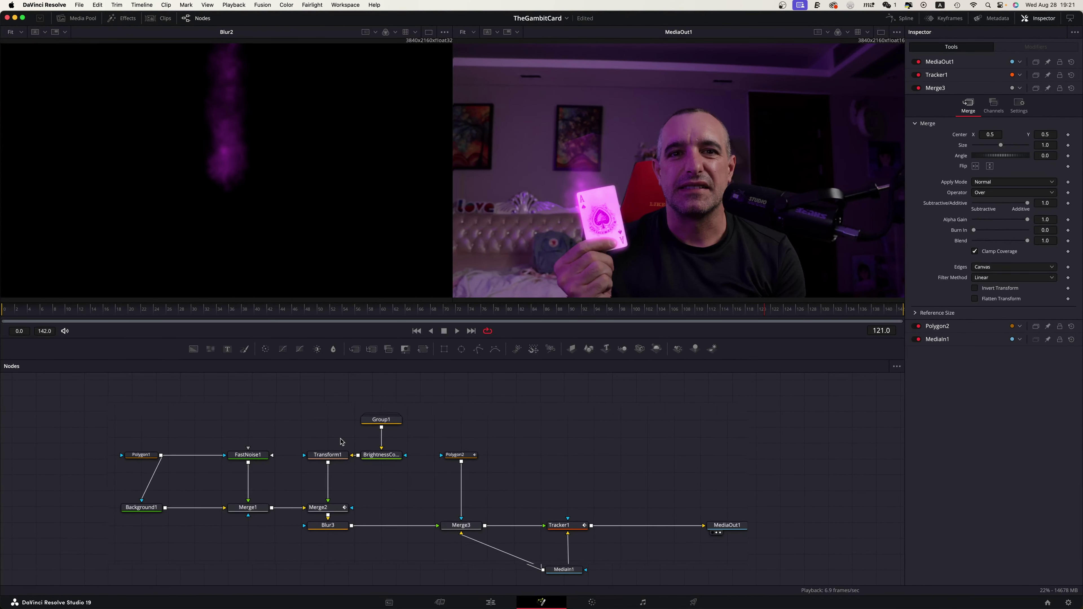
{"action": "left_click", "coordinate": [345, 439]}
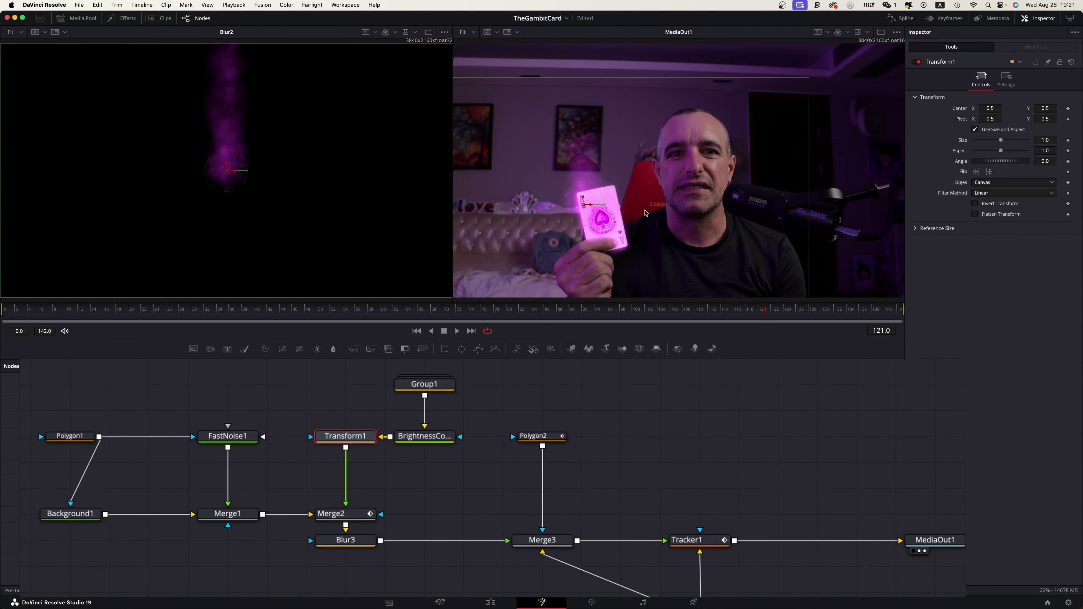
{"action": "left_click_drag", "start_coordinate": [581, 210], "coordinate": [603, 216]}
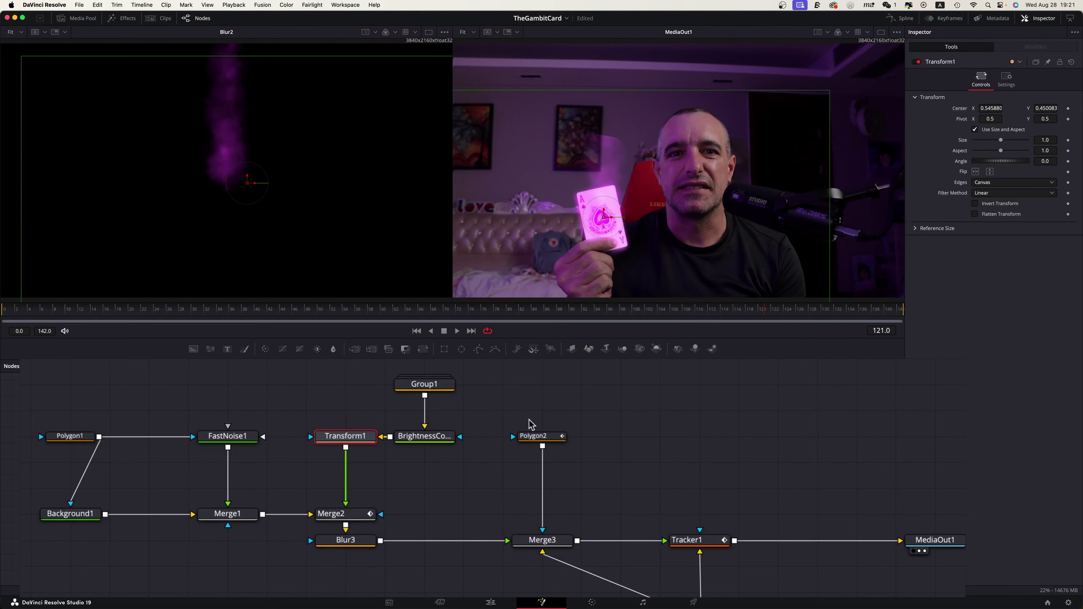
Reshape Polygon2's mask outward around the card and smoke, set its Soft Edge to 0.1071, and play back.
{"action": "left_click", "coordinate": [543, 437]}
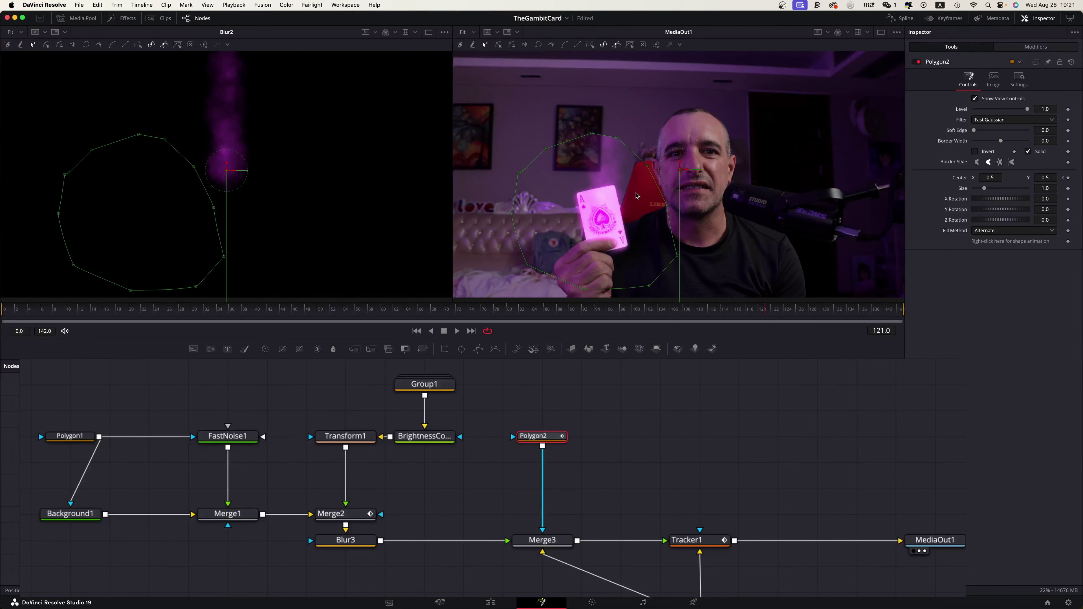
{"action": "left_click_drag", "start_coordinate": [619, 139], "coordinate": [511, 135]}
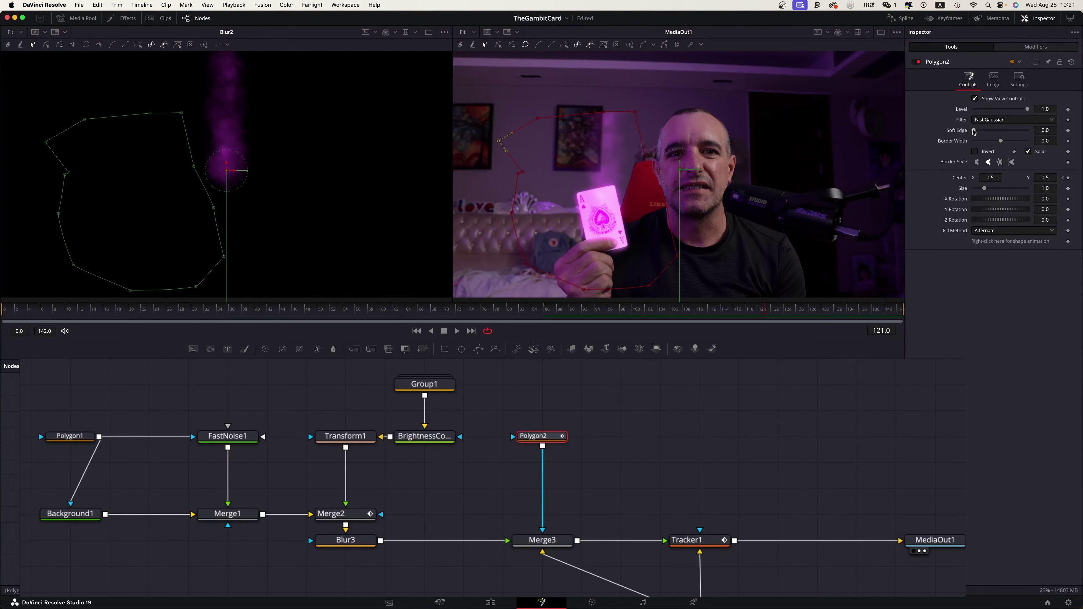
{"action": "left_click_drag", "start_coordinate": [974, 131], "coordinate": [1001, 136]}
{"action": "left_click_drag", "start_coordinate": [522, 172], "coordinate": [498, 188]}
{"action": "key", "text": "space"}
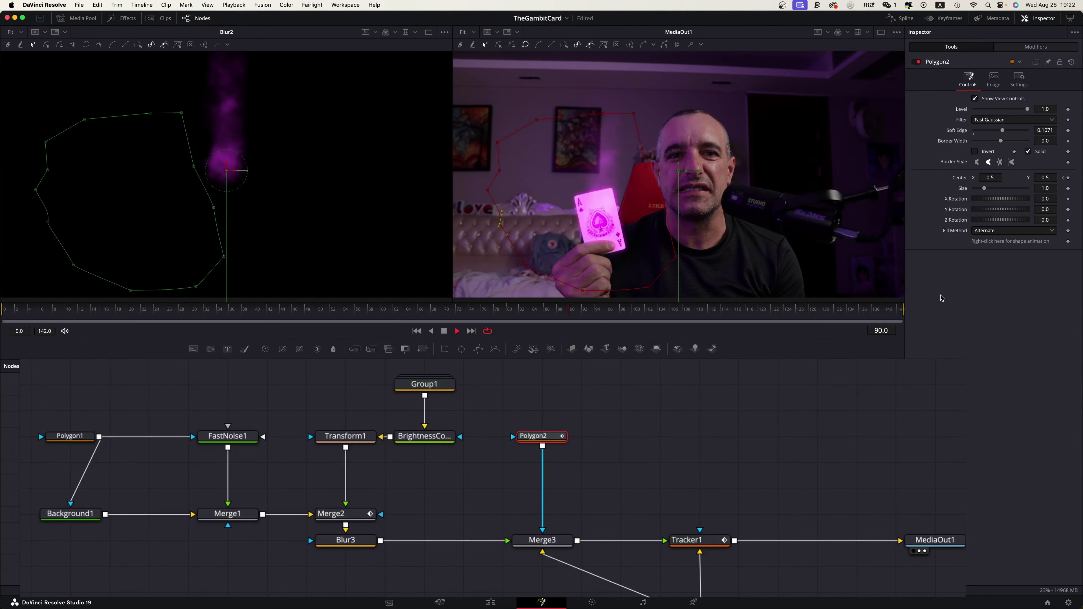
{"action": "key", "text": "space"}
Check the early frames for visible smoke and, at Polygon2's first Center keyframe, set Center Y to -0.11.
{"action": "left_click_drag", "start_coordinate": [225, 313], "coordinate": [95, 326]}
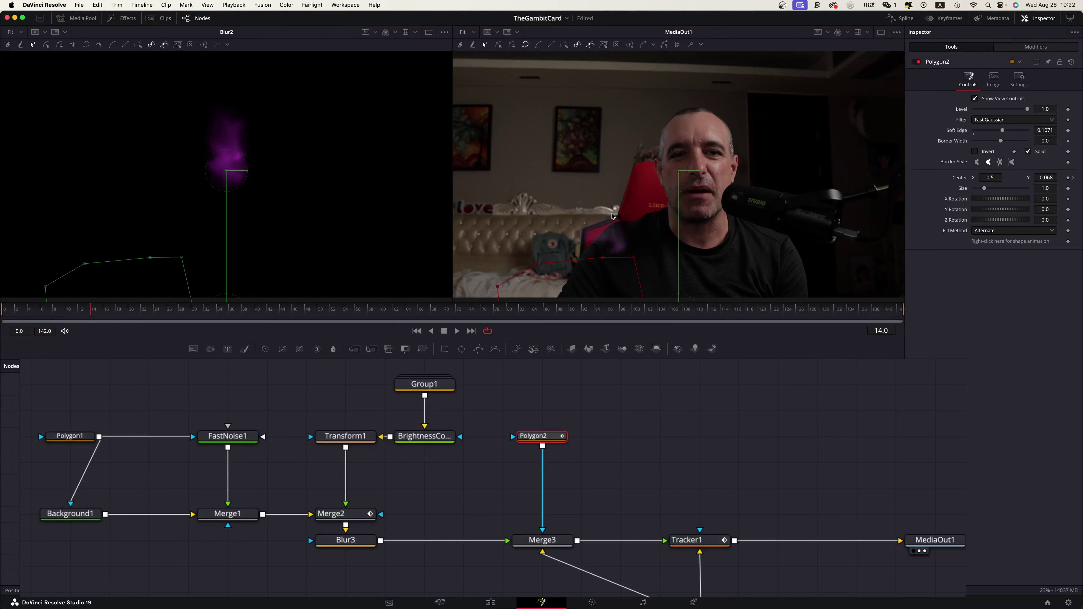
{"action": "key", "text": "]"}
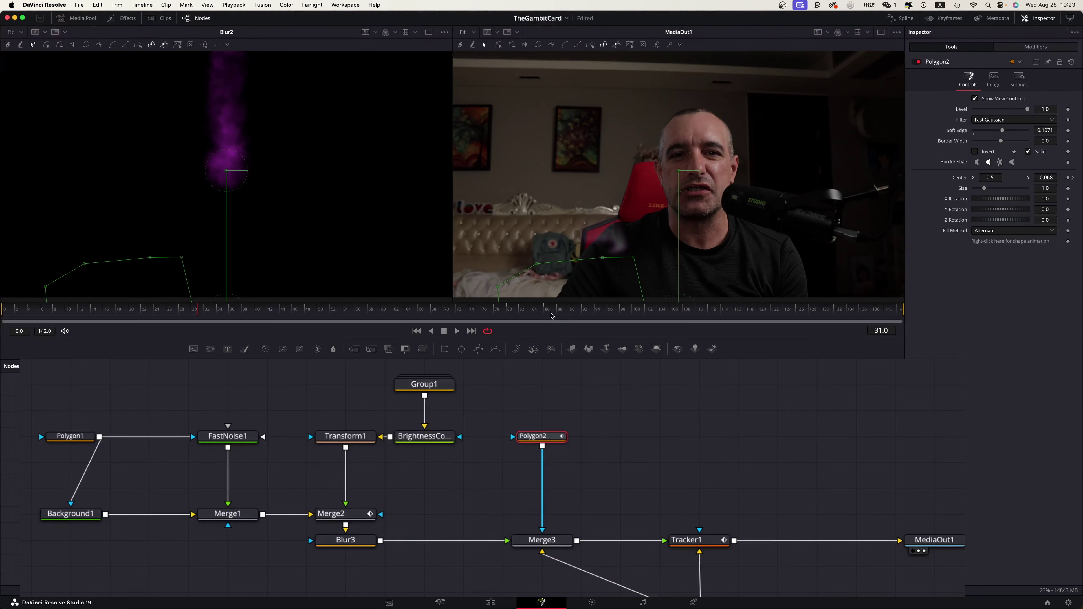
{"action": "left_click_drag", "start_coordinate": [550, 313], "coordinate": [507, 314]}
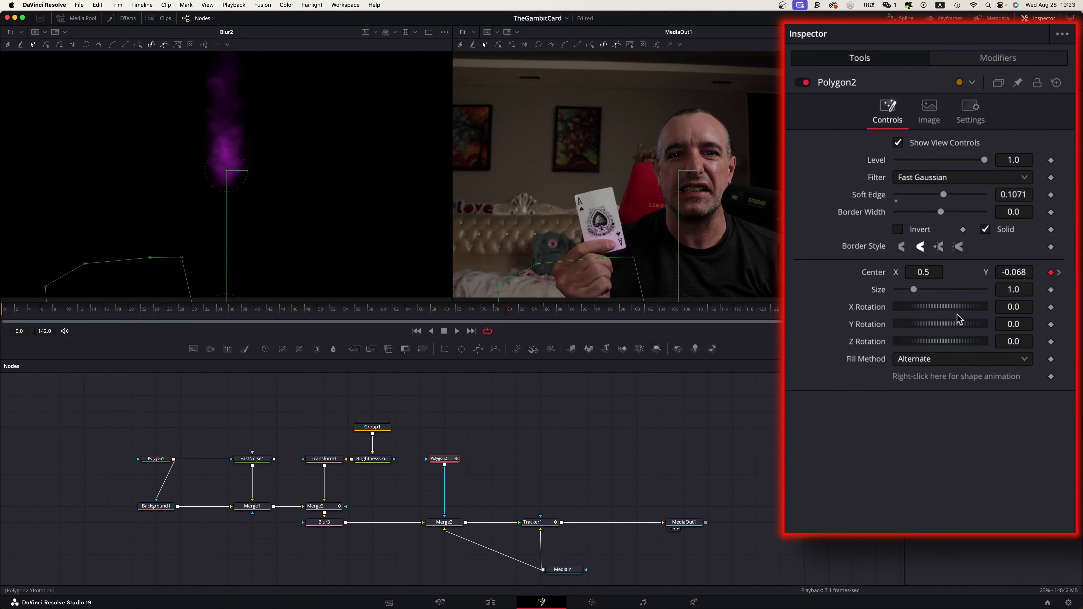
{"action": "double_click", "coordinate": [1013, 273]}
{"action": "type", "text": "-0.11"}
{"action": "key", "text": "Return"}
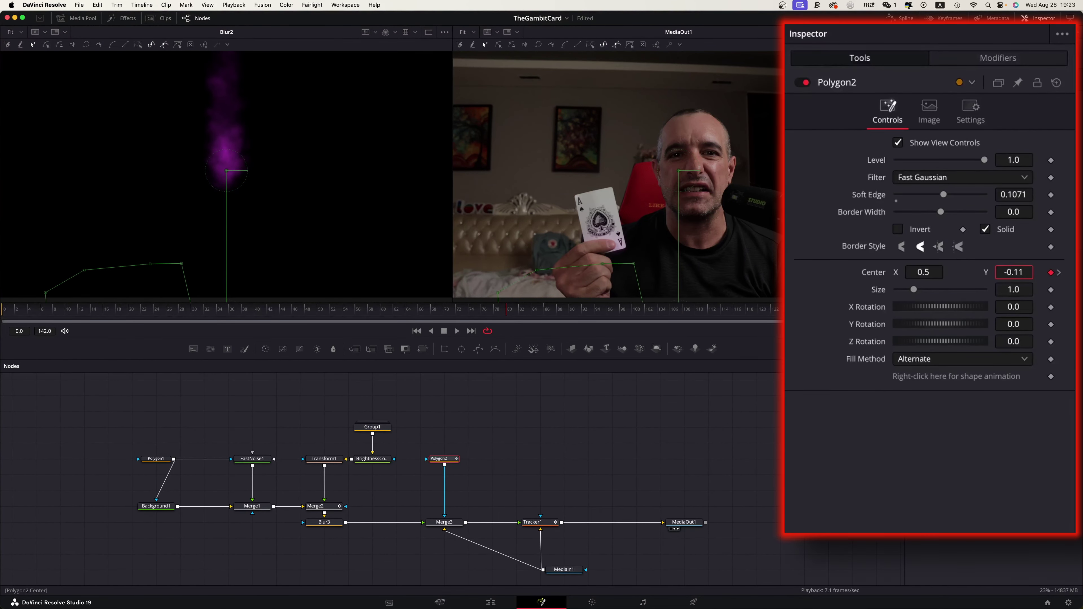
Set Polygon2's Center Y to -0.238, check the early frames, and play back MediaOut1 from the start up to frame 95.
{"action": "double_click", "coordinate": [1014, 272]}
{"action": "type", "text": "-0.248"}
{"action": "key", "text": "Return"}
{"action": "left_click", "coordinate": [311, 316]}
{"action": "left_click", "coordinate": [209, 316]}
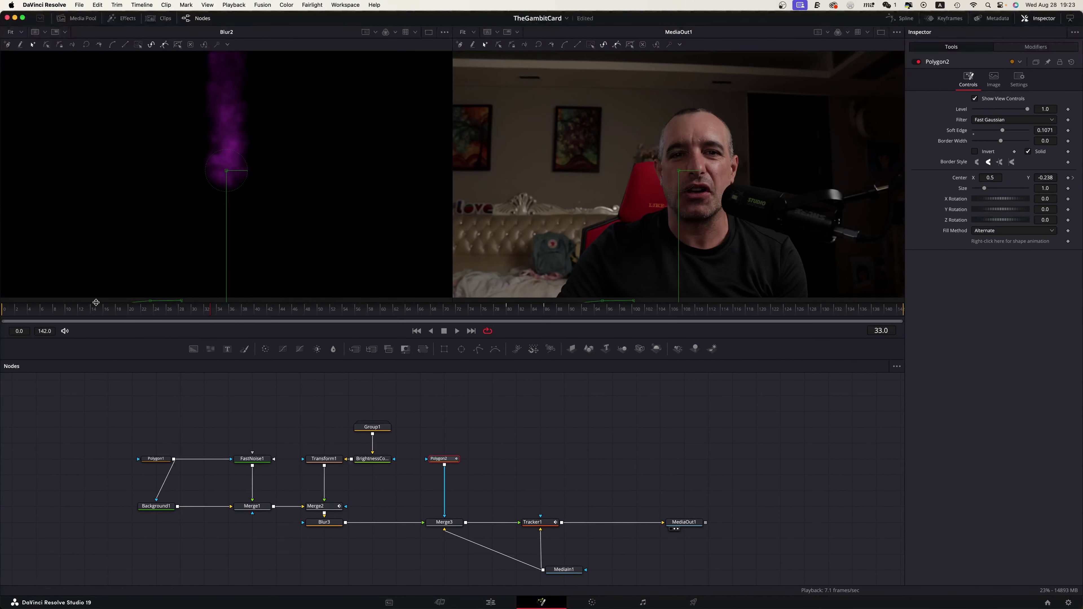
{"action": "left_click", "coordinate": [2, 314]}
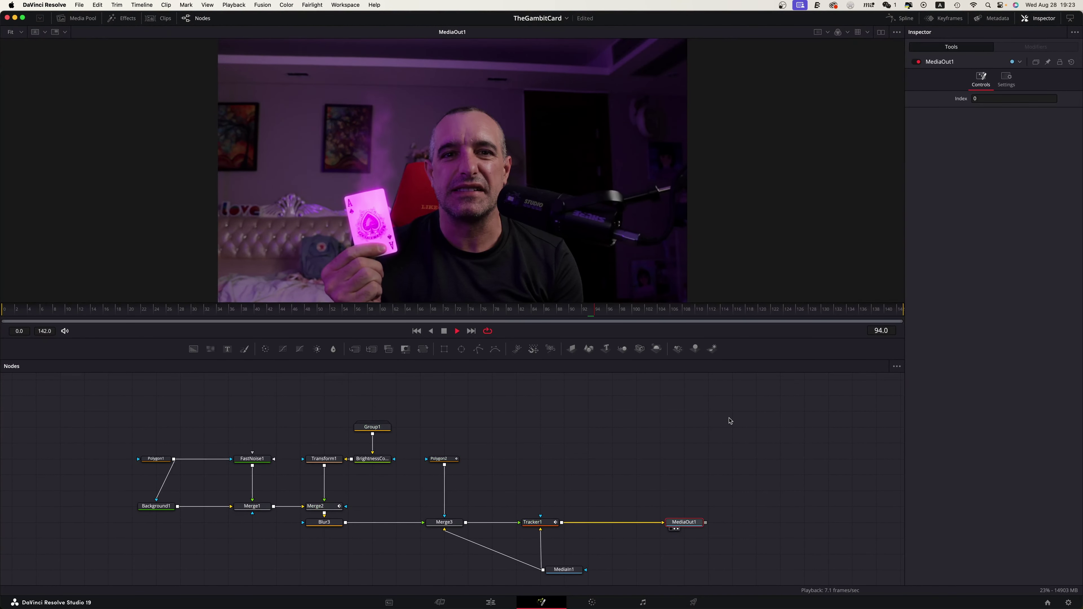
{"action": "key", "text": "space"}
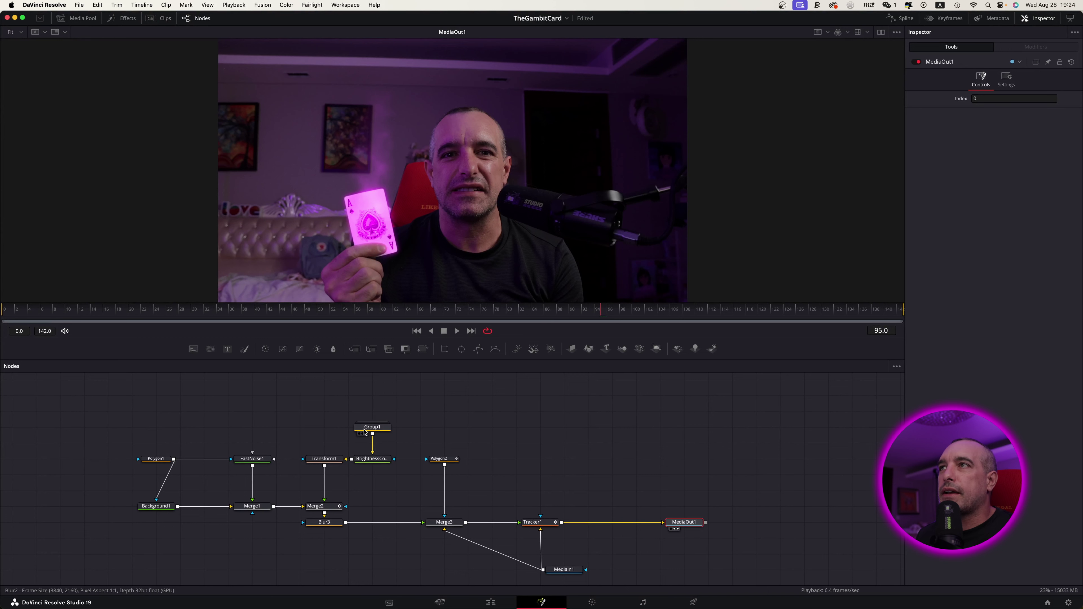
Scale Transform1 to about 0.58, shift its Center to about X 0.531, Y 0.456 over the card, and select FastNoise1.
{"action": "left_click", "coordinate": [324, 461]}
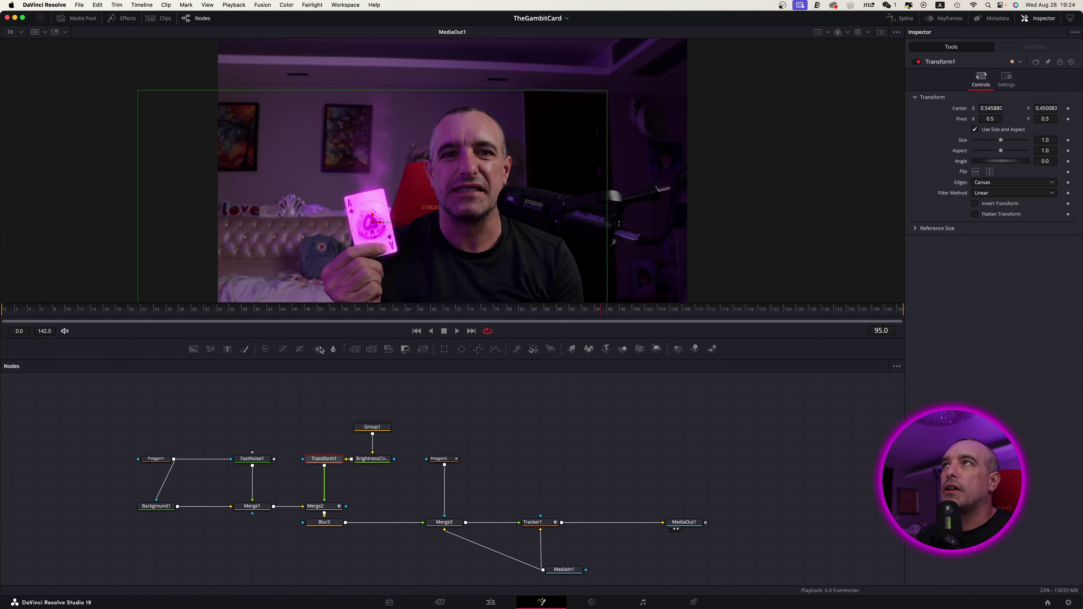
{"action": "left_click_drag", "start_coordinate": [604, 93], "coordinate": [508, 148]}
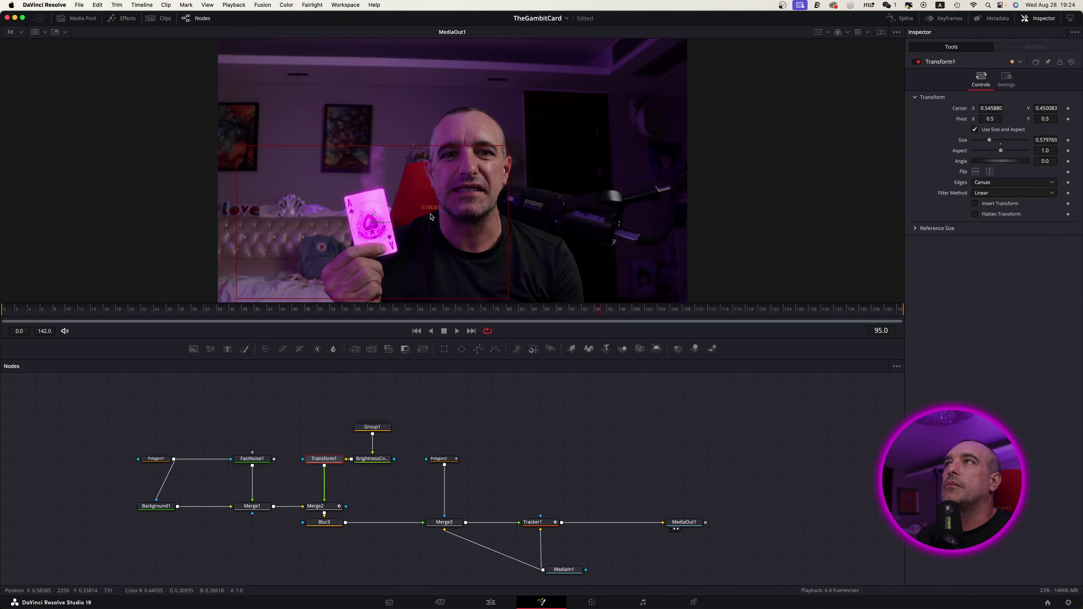
{"action": "left_click_drag", "start_coordinate": [373, 223], "coordinate": [363, 213]}
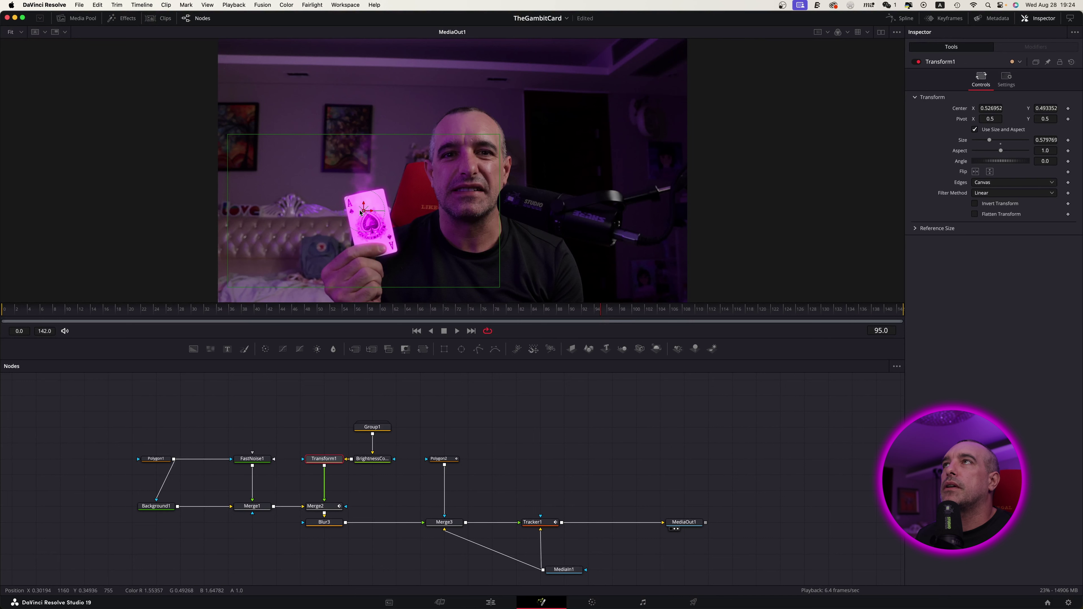
{"action": "left_click_drag", "start_coordinate": [364, 210], "coordinate": [365, 220]}
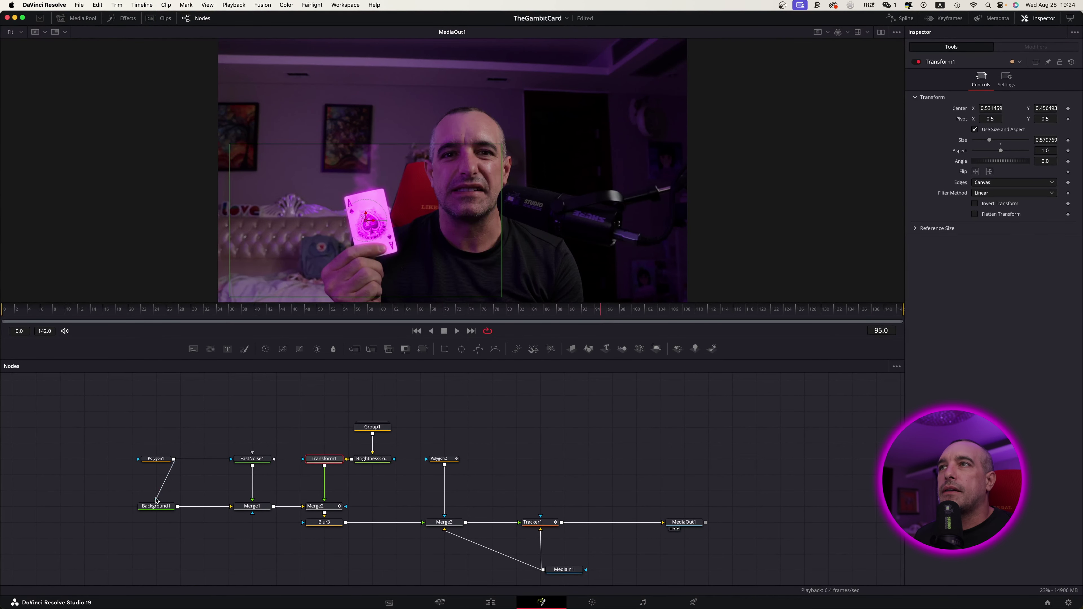
{"action": "left_click", "coordinate": [253, 458]}
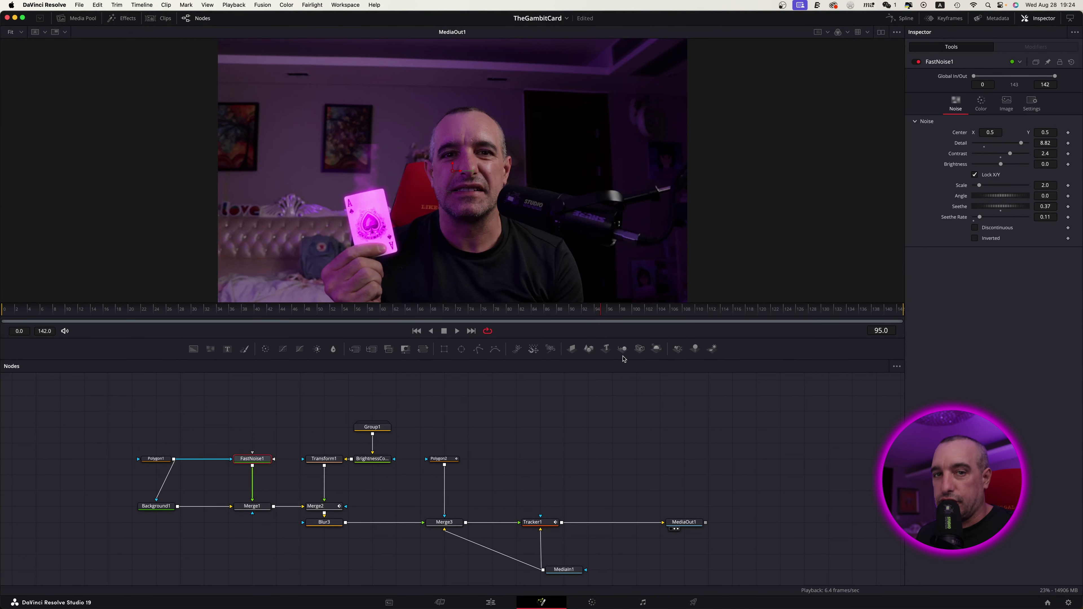
Switch to the Edit page, enlarge the viewer, park the playhead at 00:00:07:09, and open the 2K2A9577.MP4 clip in Fusion.
{"action": "left_click", "coordinate": [490, 601]}
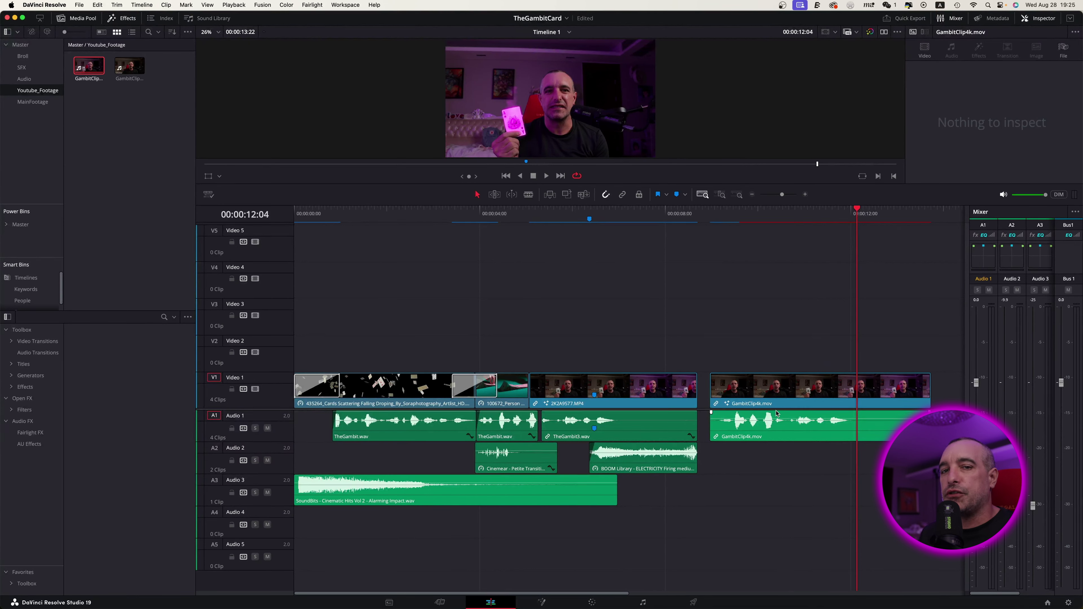
{"action": "mouse_move", "coordinate": [626, 215]}
{"action": "left_mouse_down"}
{"action": "mouse_move", "coordinate": [586, 218]}
{"action": "mouse_move", "coordinate": [637, 226]}
{"action": "left_mouse_up"}
{"action": "left_click_drag", "start_coordinate": [550, 186], "coordinate": [550, 420]}
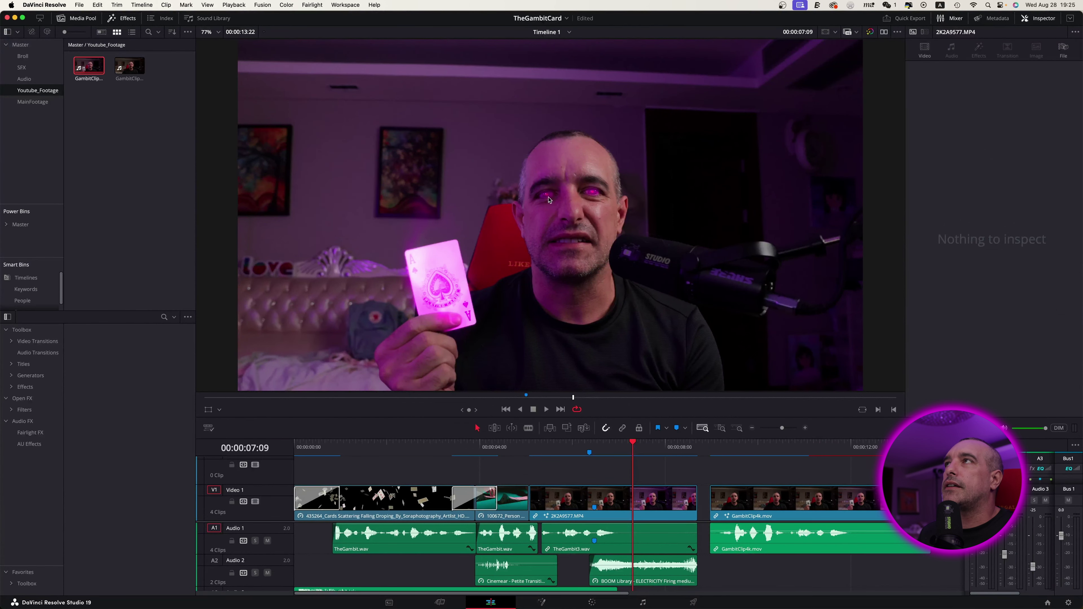
{"action": "scroll", "coordinate": [566, 255], "scroll_direction": "down", "scroll_amount": 2}
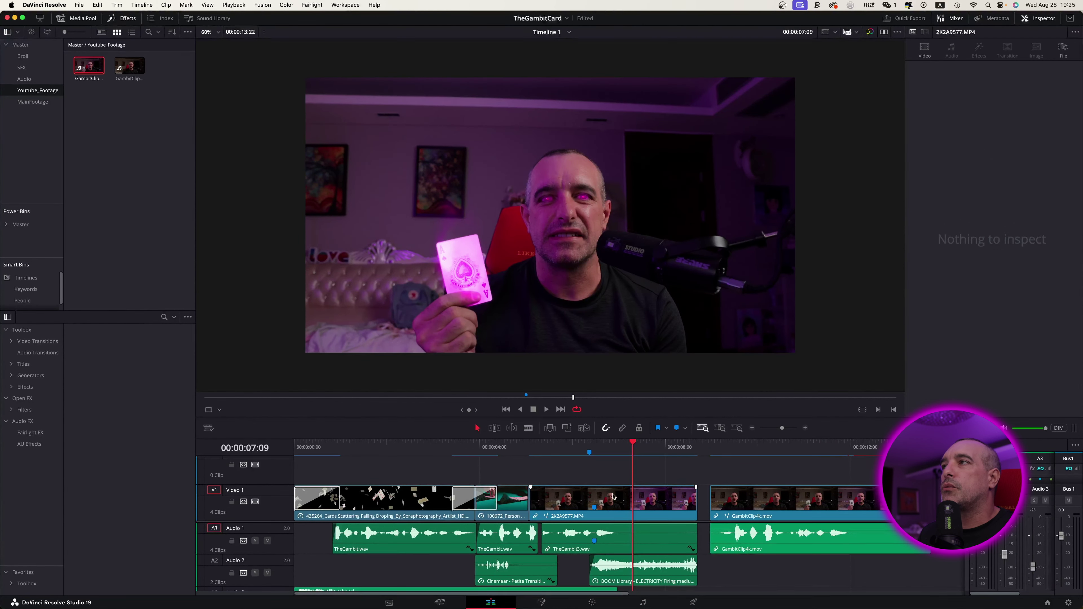
{"action": "left_click", "coordinate": [611, 515]}
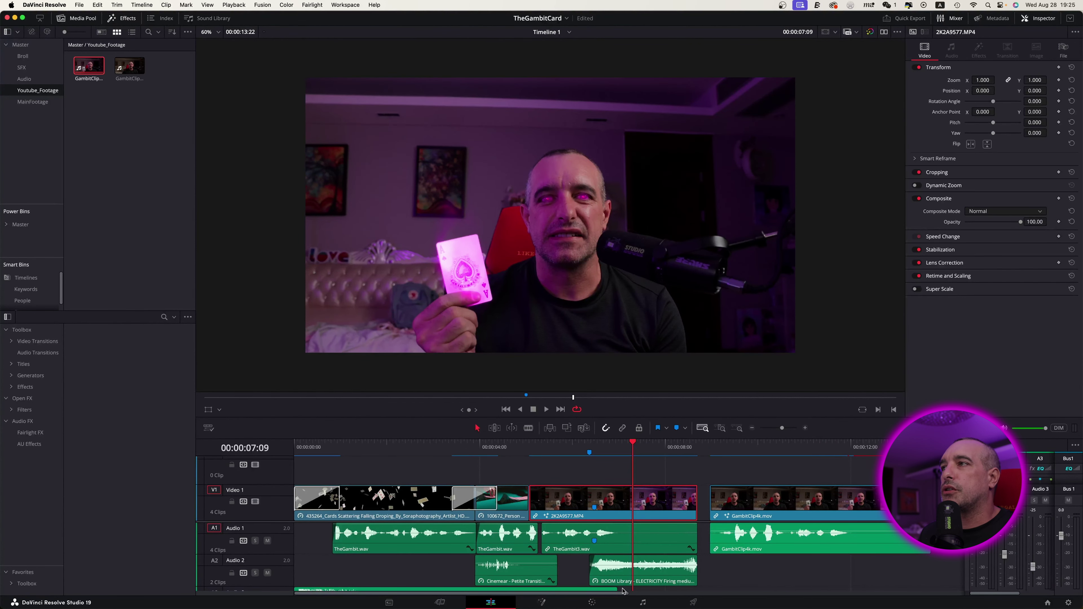
{"action": "left_click", "coordinate": [542, 602]}
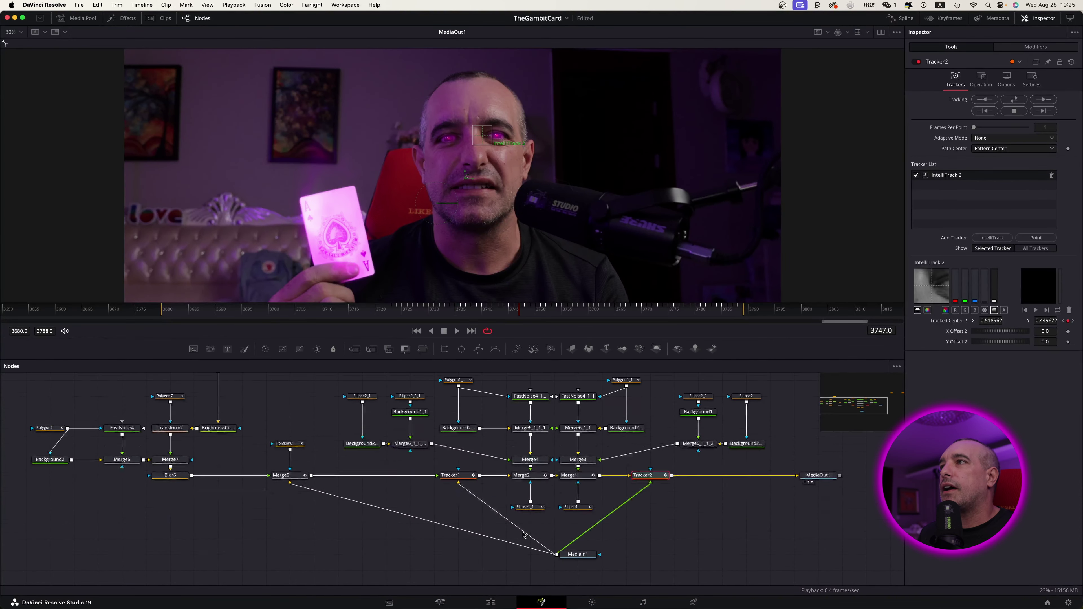
Examine the card's smoke branch, from the Fire node through Merge5, and the Tracker1 settings in the finished composition.
{"action": "scroll", "coordinate": [524, 536], "scroll_direction": "left", "scroll_amount": 6}
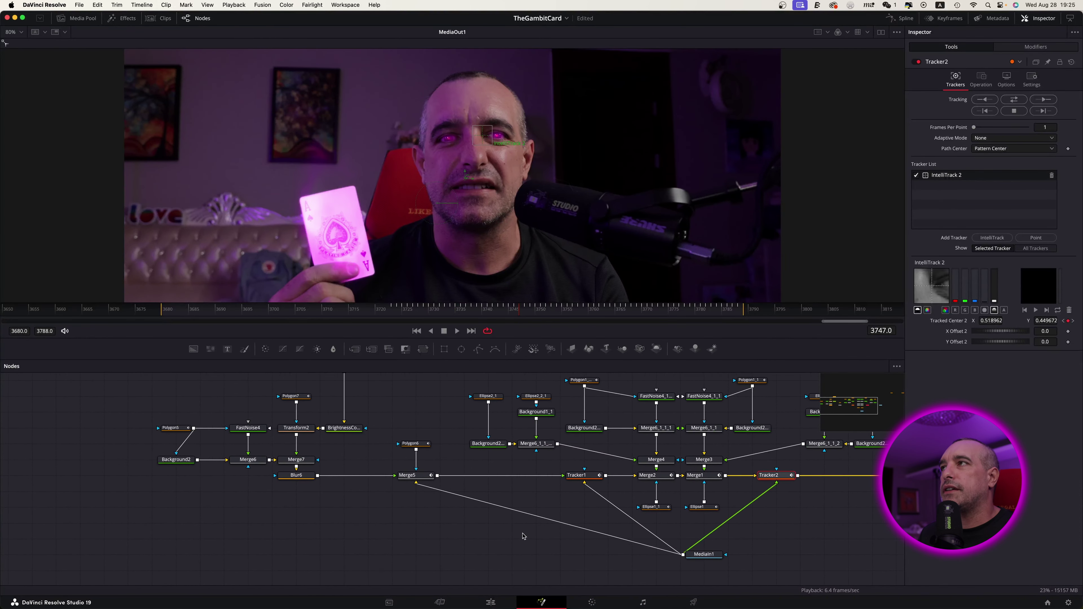
{"action": "scroll", "coordinate": [524, 537], "scroll_direction": "up", "scroll_amount": 1}
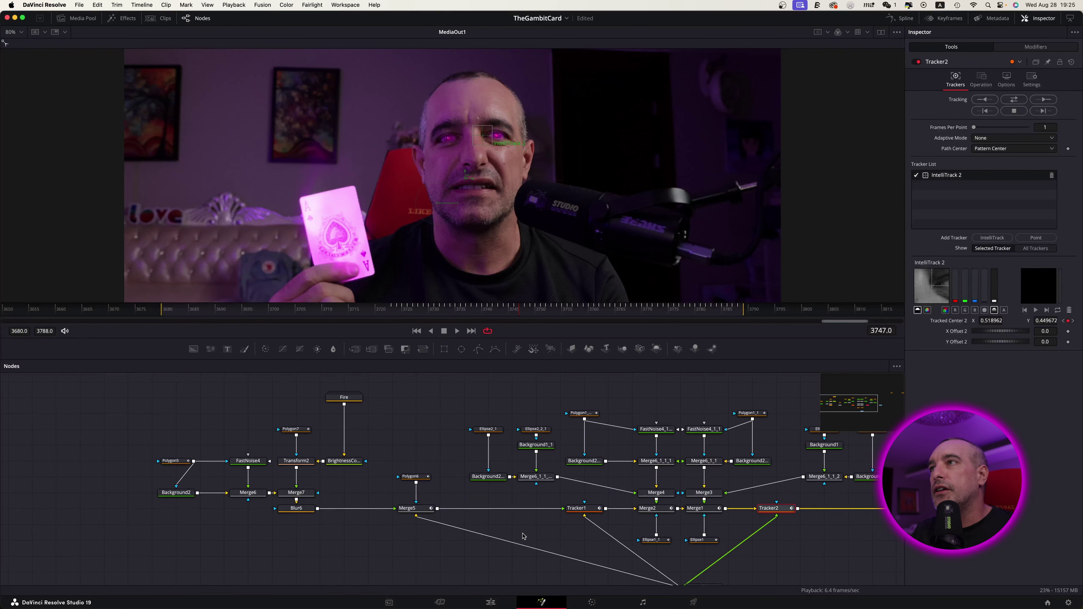
{"action": "left_click_drag", "start_coordinate": [123, 391], "coordinate": [447, 551]}
{"action": "scroll", "coordinate": [442, 470], "scroll_direction": "down", "scroll_amount": 10}
{"action": "left_click", "coordinate": [572, 478]}
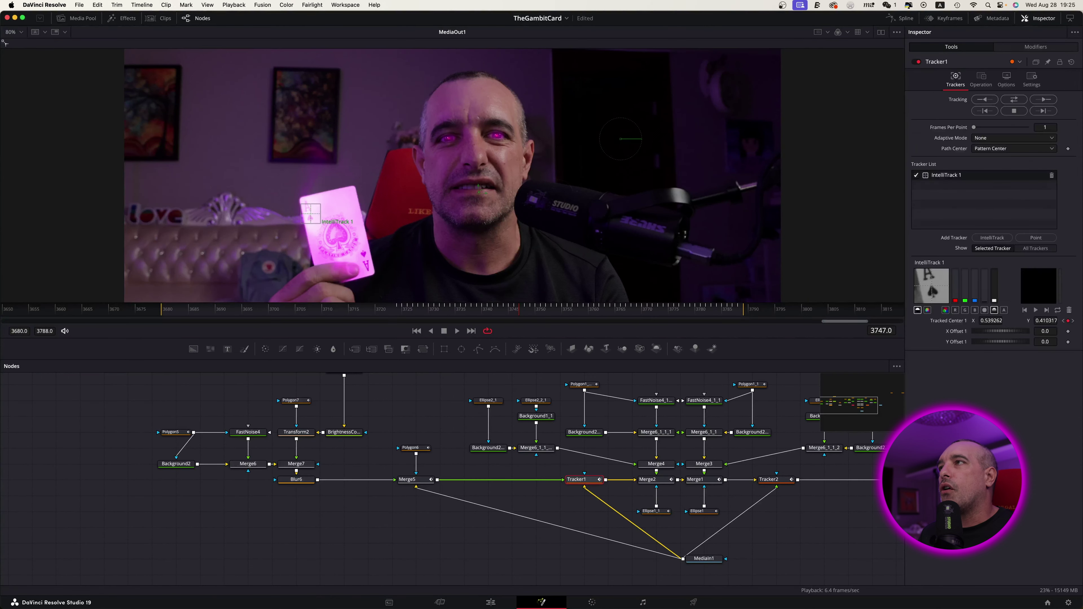
Examine the glowing-eye branches by selecting the Merge4 noise nodes and the ellipse and background nodes, and save the project.
{"action": "scroll", "coordinate": [879, 538], "scroll_direction": "up", "scroll_amount": 7}
{"action": "scroll", "coordinate": [871, 542], "scroll_direction": "right", "scroll_amount": 10}
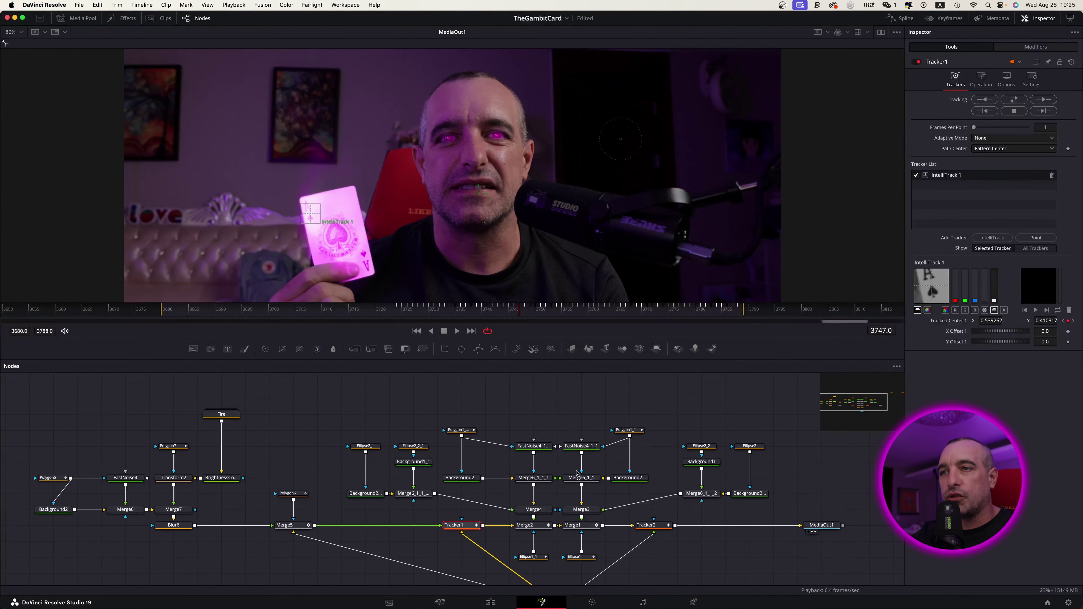
{"action": "scroll", "coordinate": [171, 512], "scroll_direction": "down", "scroll_amount": 1}
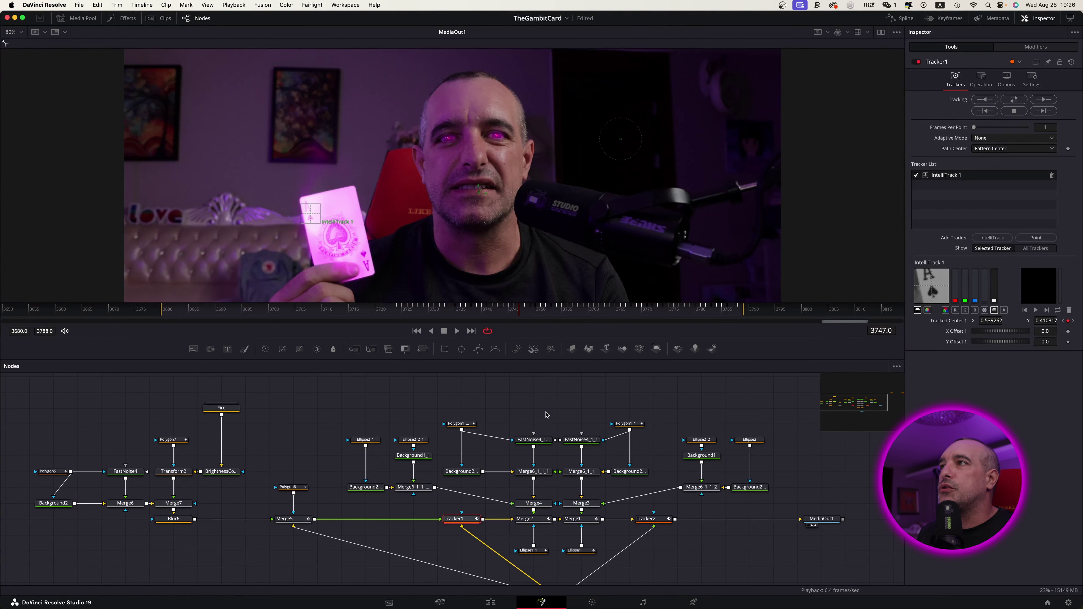
{"action": "left_click_drag", "start_coordinate": [547, 412], "coordinate": [457, 520]}
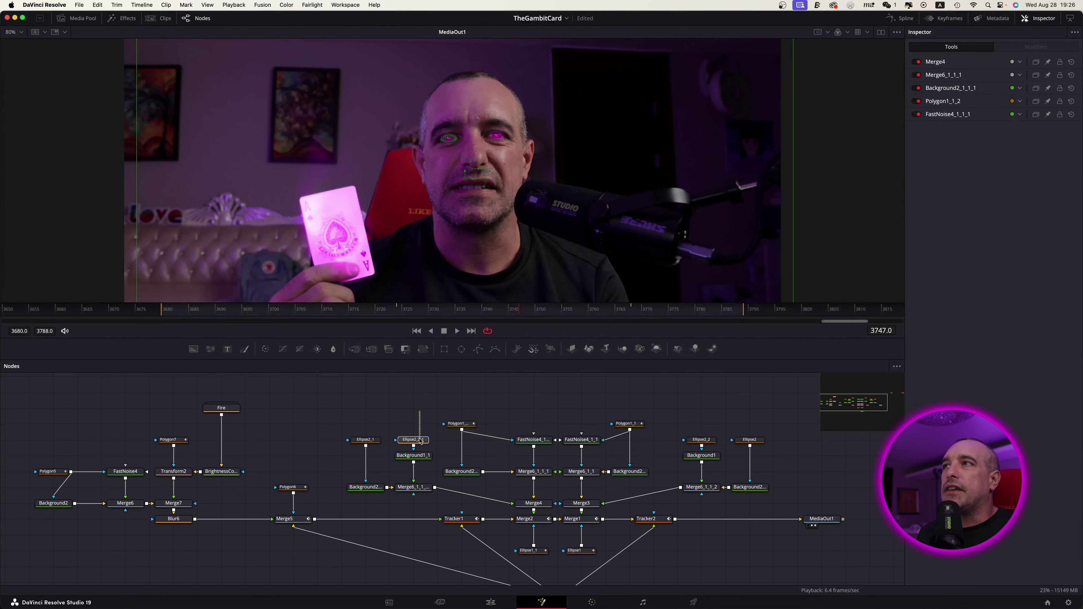
{"action": "left_click_drag", "start_coordinate": [420, 441], "coordinate": [351, 515]}
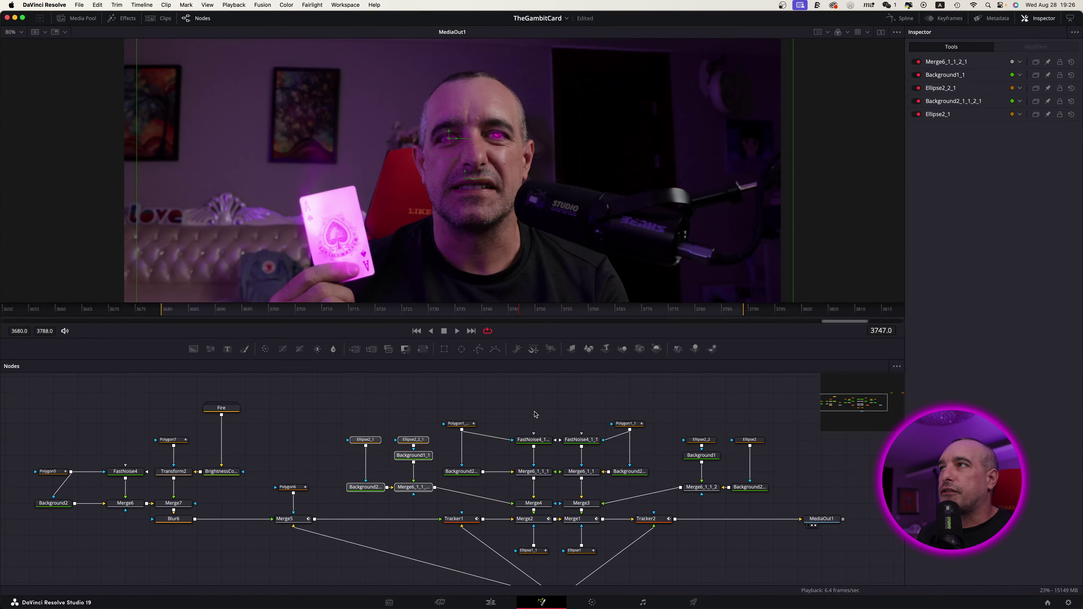
{"action": "left_click", "coordinate": [512, 414]}
{"action": "left_click_drag", "start_coordinate": [458, 408], "coordinate": [547, 508]}
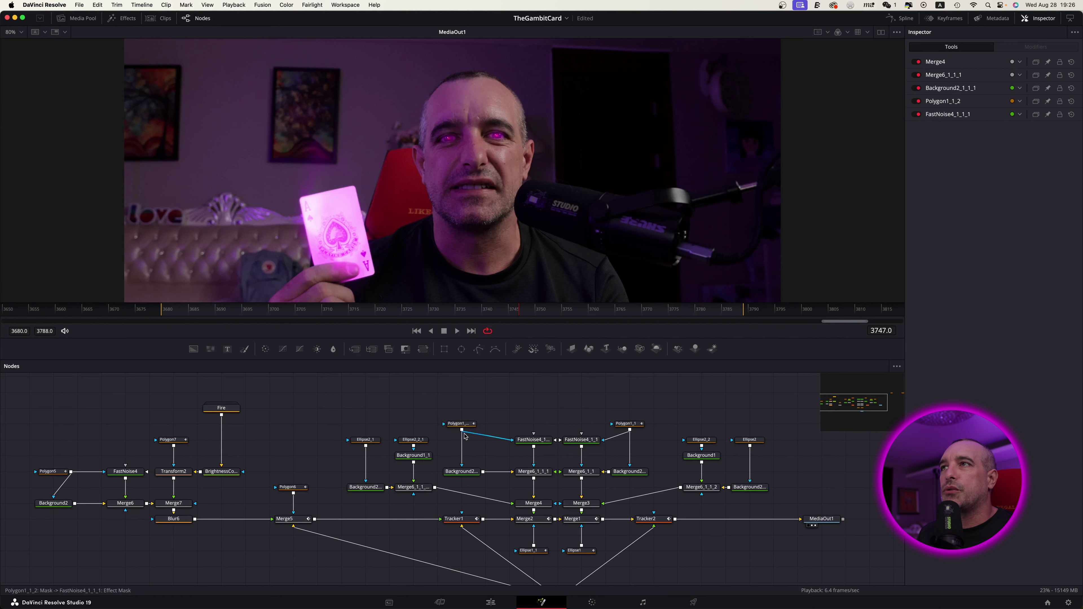
{"action": "key", "text": "super+s"}
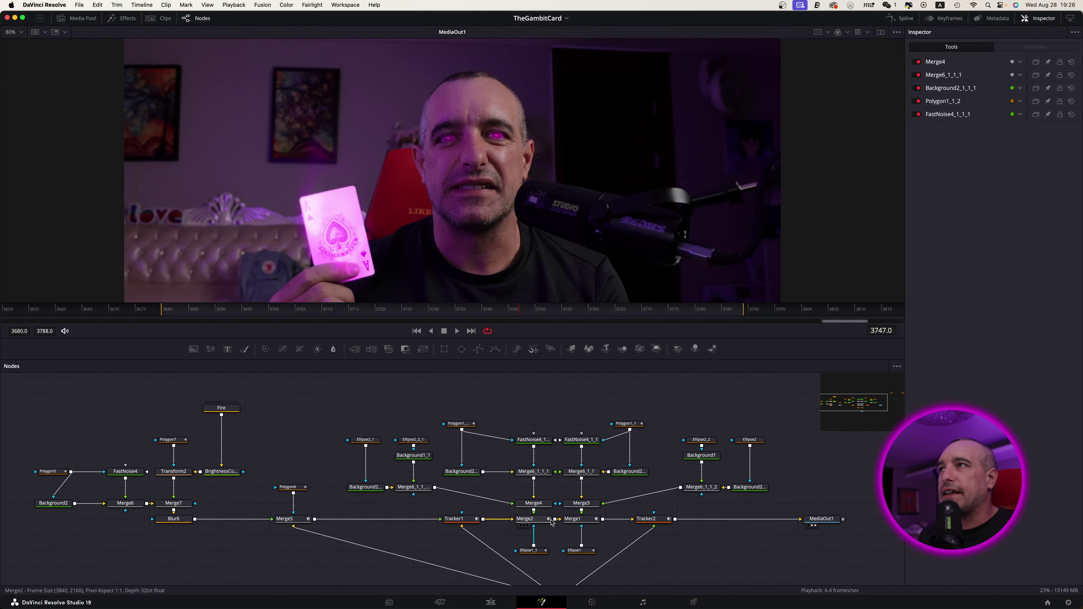
Examine the settings of Polygon6, Ellipse1_1, the eye branch's two Background nodes and Tracker2.
{"action": "scroll", "coordinate": [298, 478], "scroll_direction": "down", "scroll_amount": 2}
{"action": "left_click", "coordinate": [293, 469]}
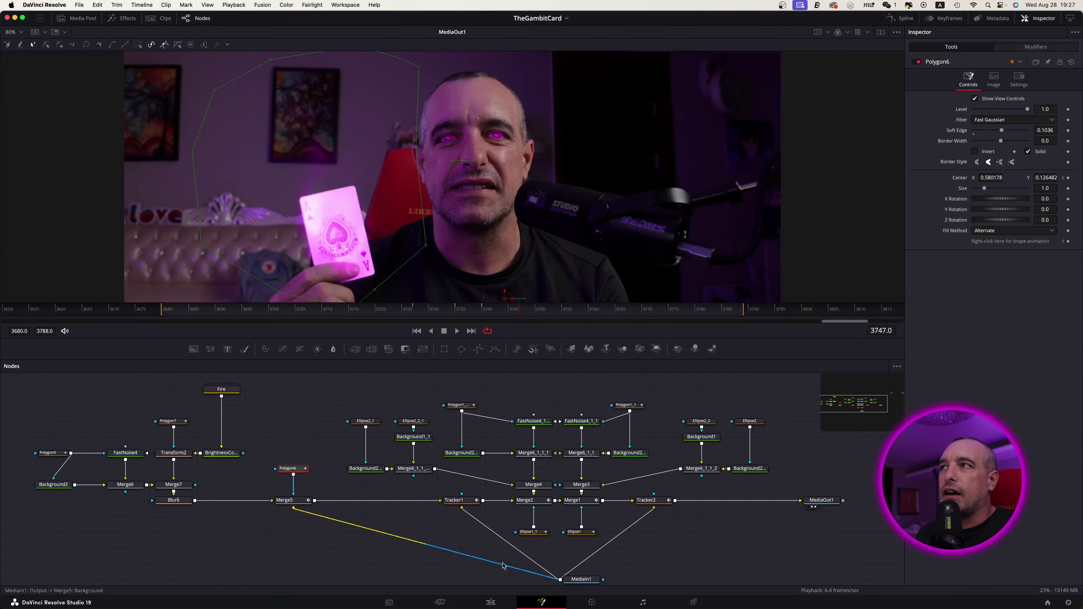
{"action": "left_click", "coordinate": [538, 534]}
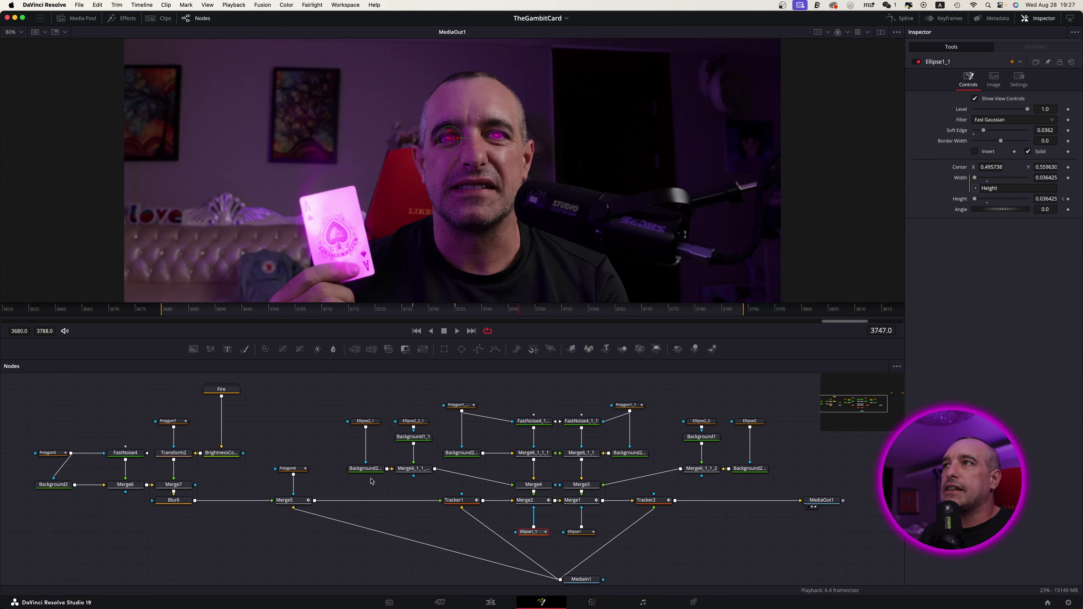
{"action": "left_click", "coordinate": [363, 469]}
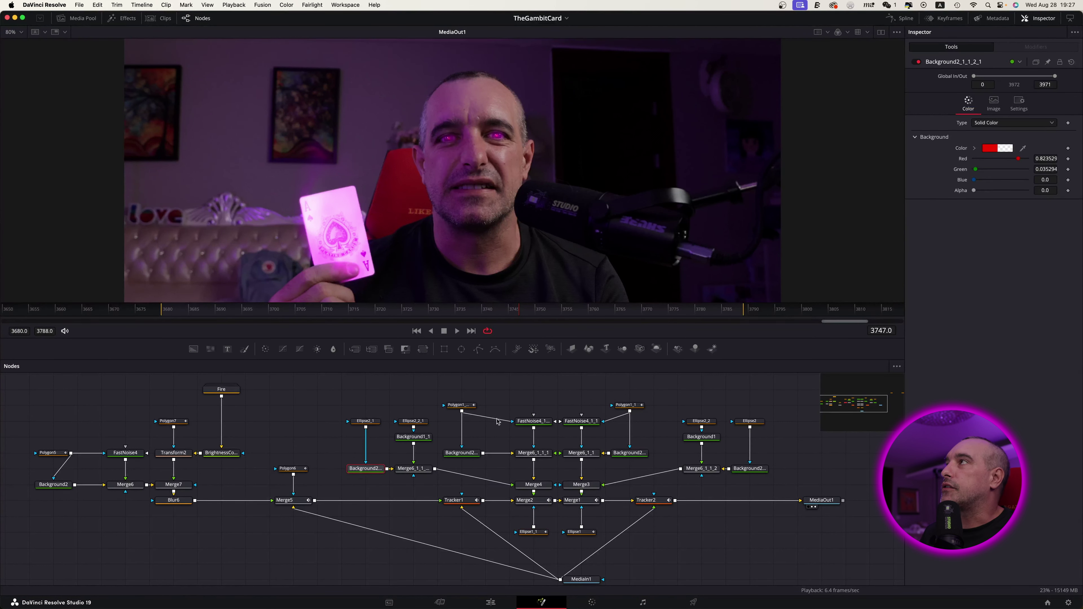
{"action": "left_click", "coordinate": [413, 436]}
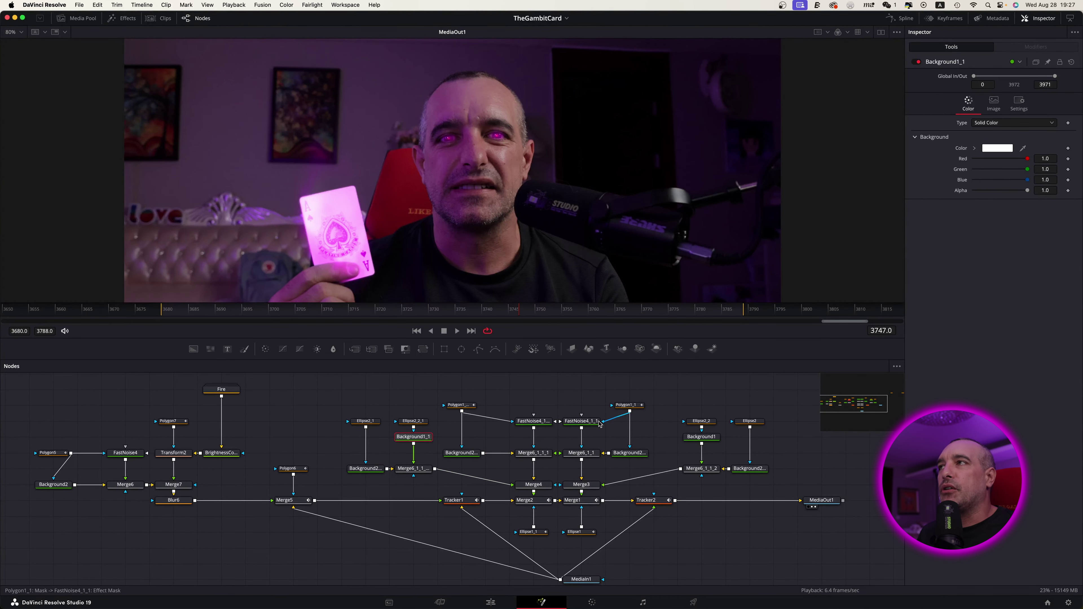
{"action": "scroll", "coordinate": [708, 575], "scroll_direction": "right", "scroll_amount": 5}
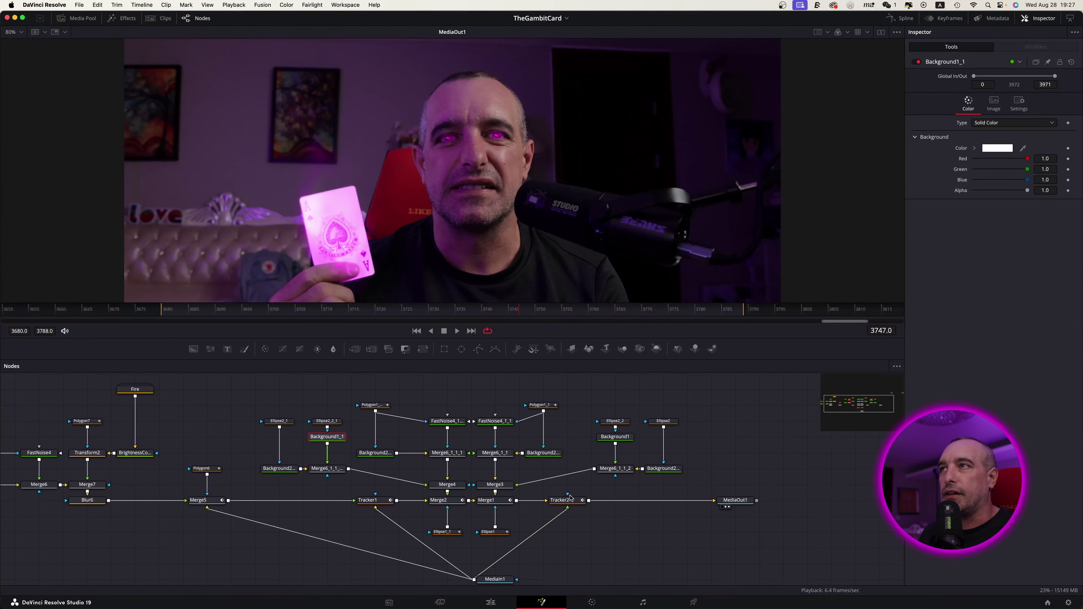
{"action": "scroll", "coordinate": [570, 497], "scroll_direction": "down", "scroll_amount": 2}
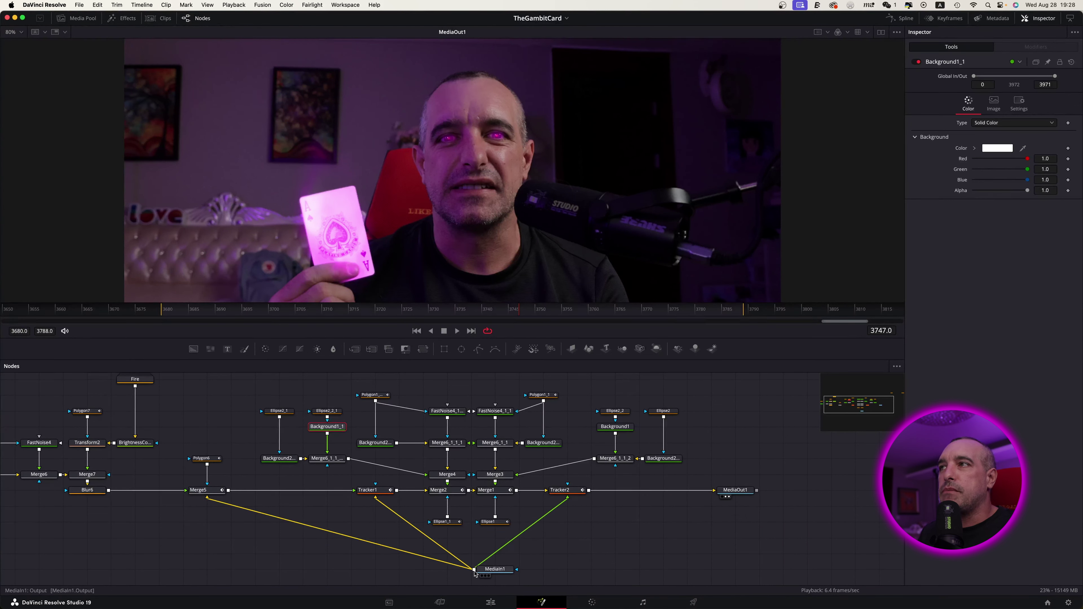
{"action": "left_click", "coordinate": [568, 493]}
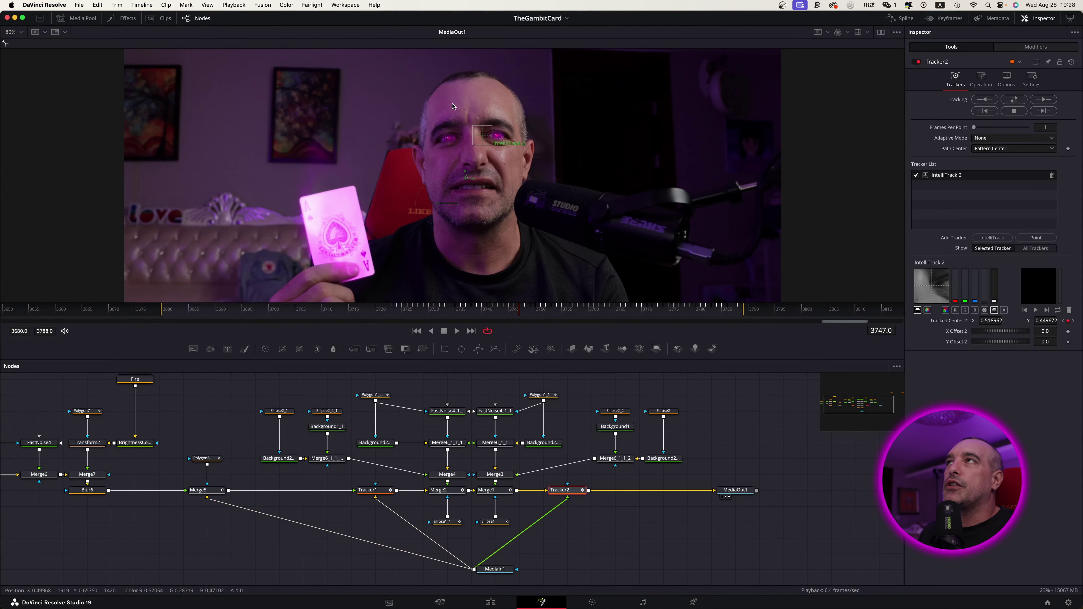